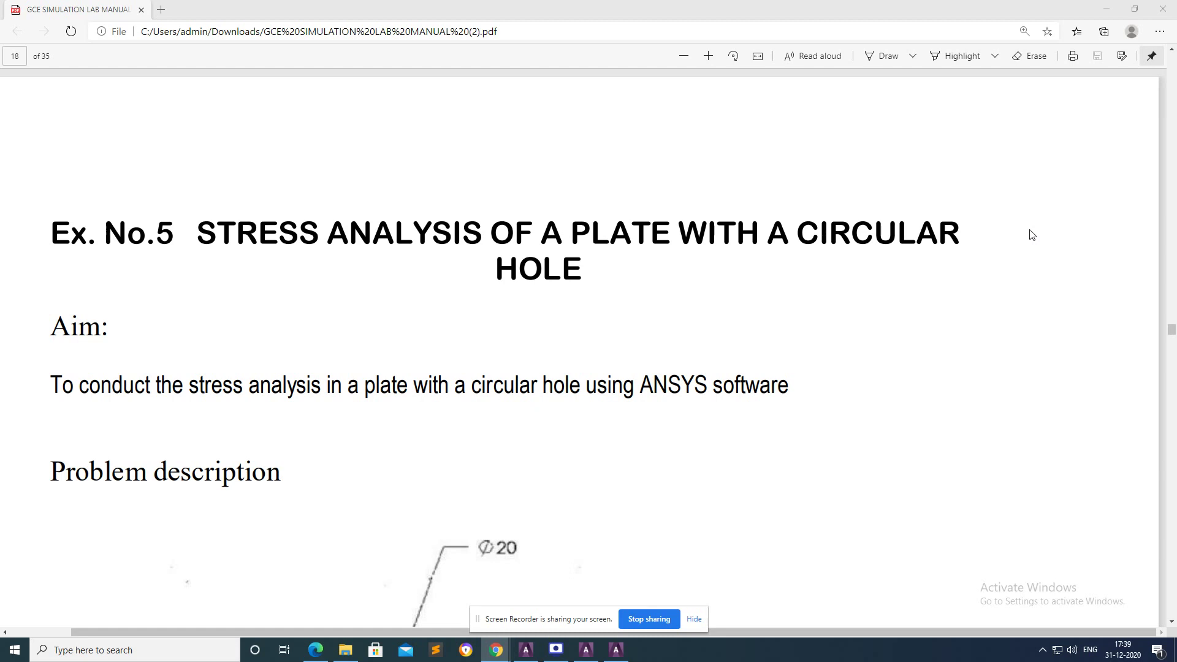
Read the plate-with-hole exercise in the lab manual, covering dimensions, load, material properties and the start of the procedure.
scroll(477, 477, "down", 6)
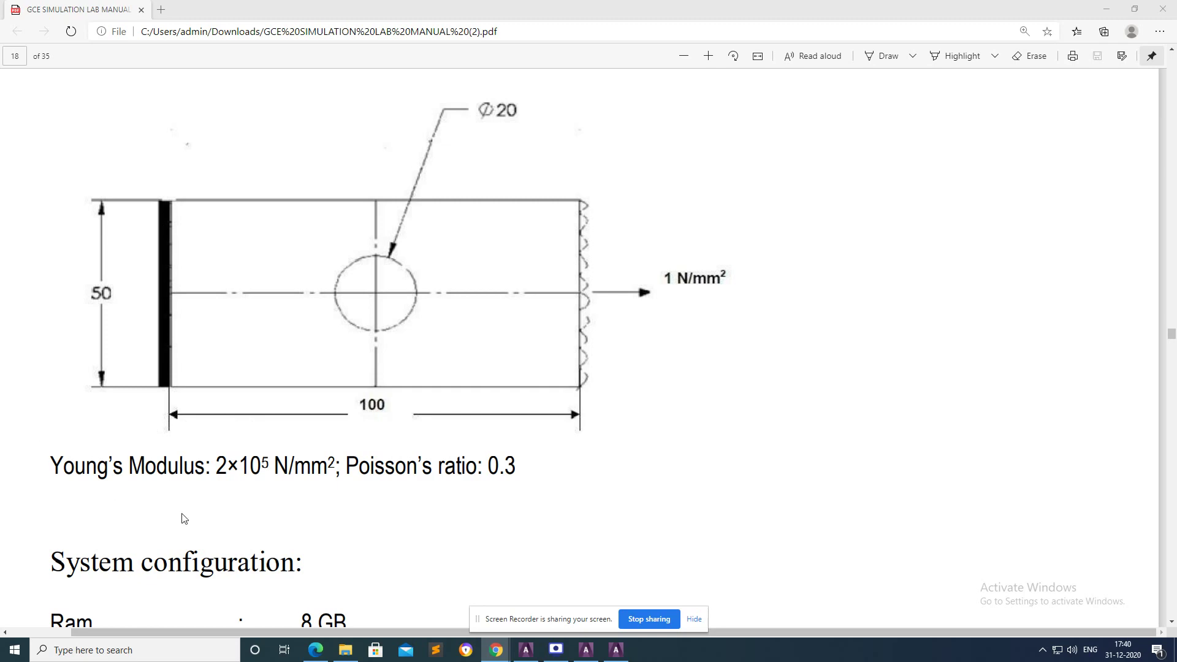
scroll(594, 387, "down", 2)
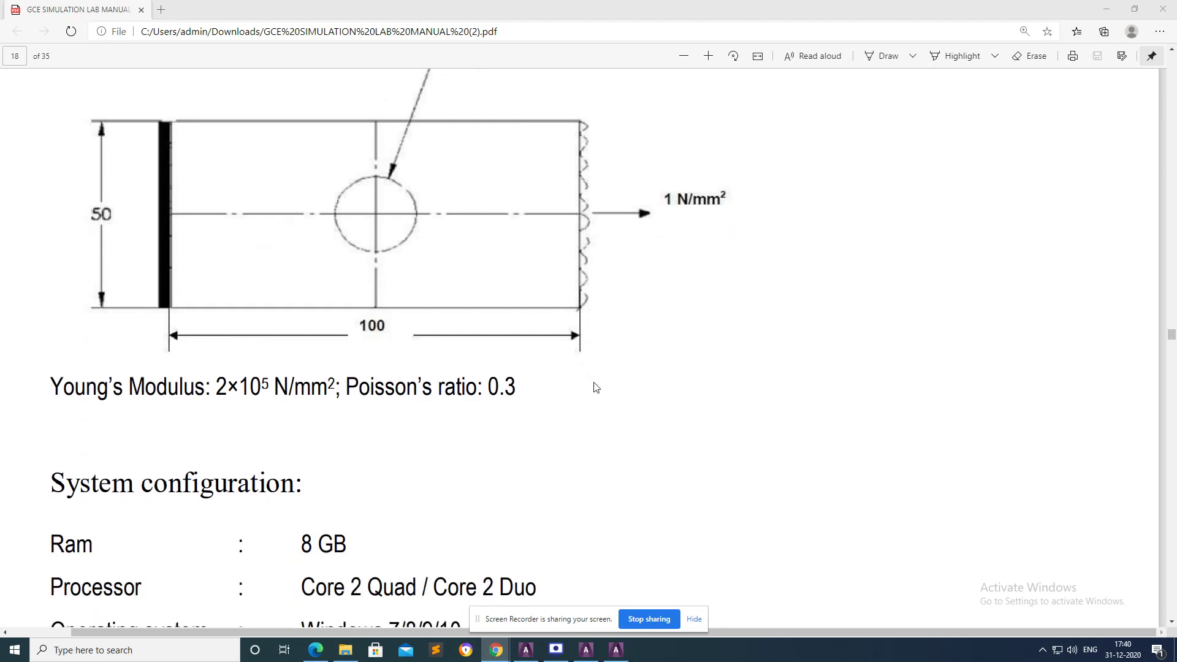
scroll(602, 403, "up", 2)
scroll(602, 407, "down", 12)
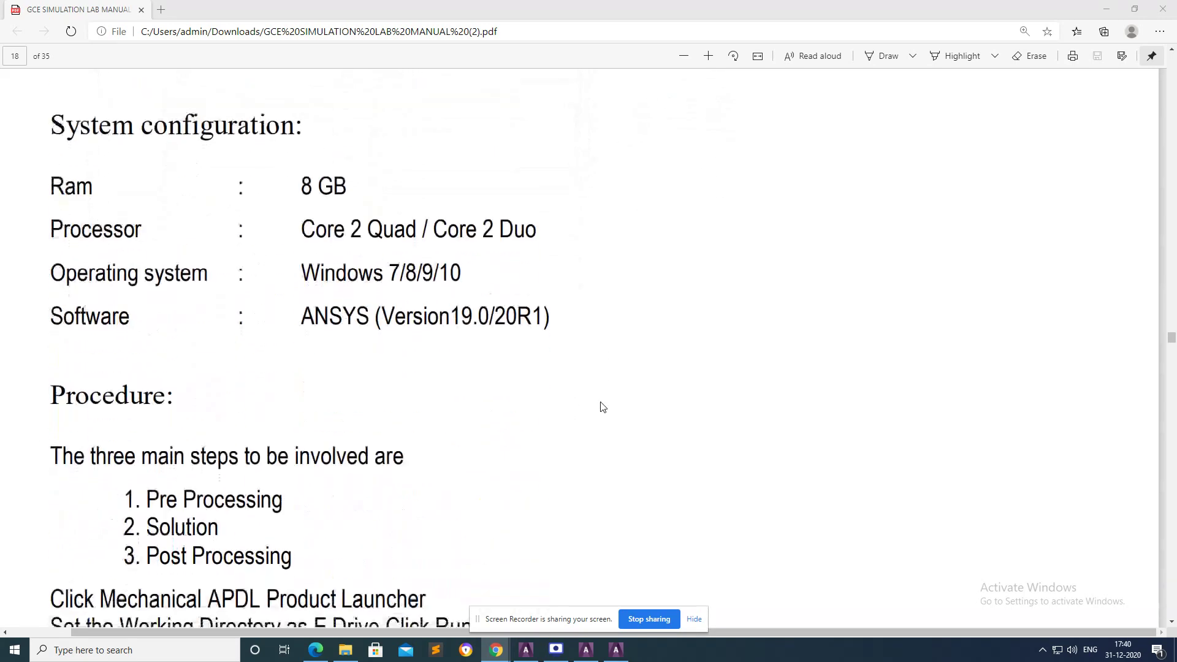
scroll(598, 443, "down", 3)
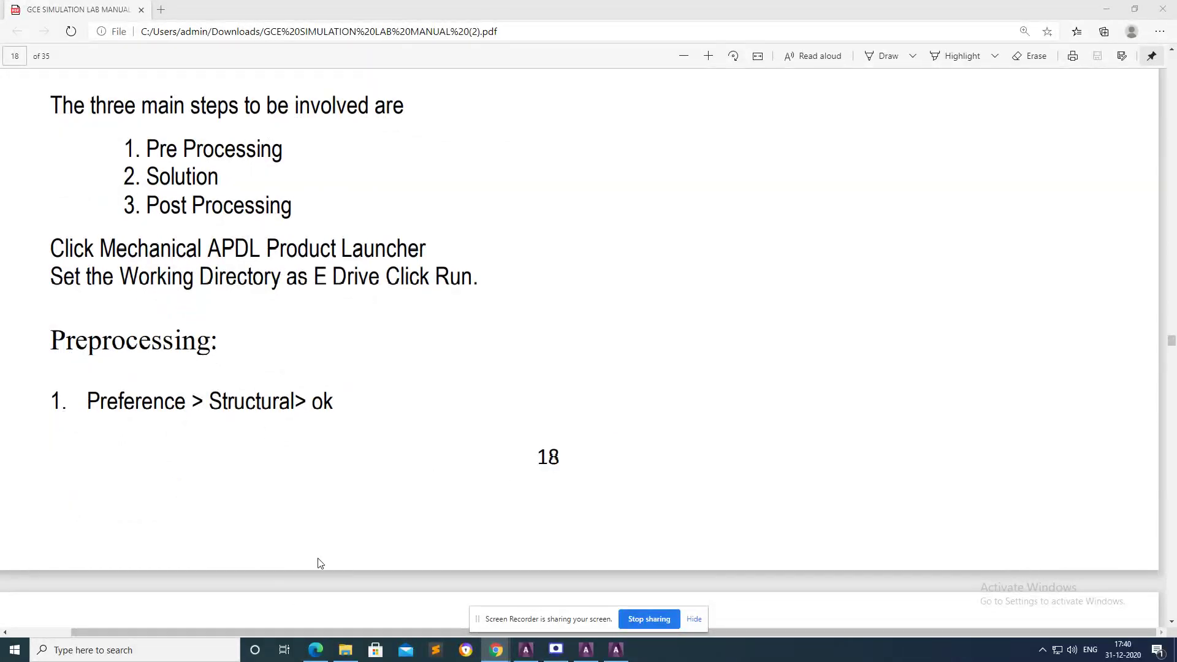
Switch to ANSYS Mechanical APDL, put away its output window and set the GUI filtering preference to Structural.
left_click(616, 649)
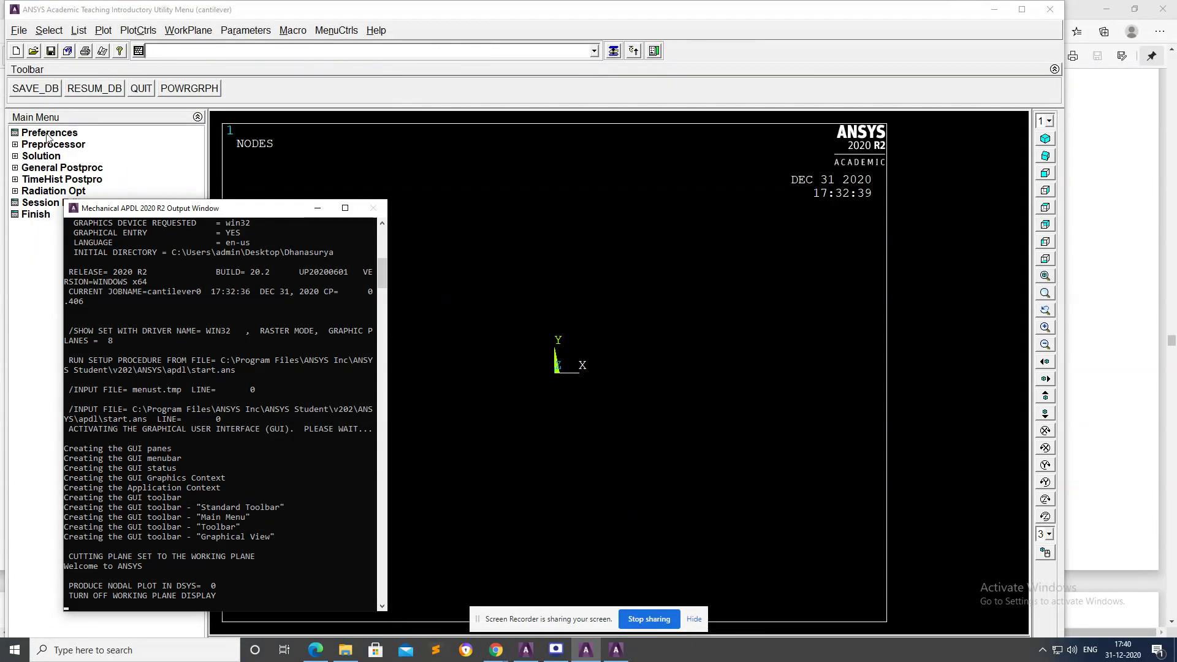
left_click(317, 209)
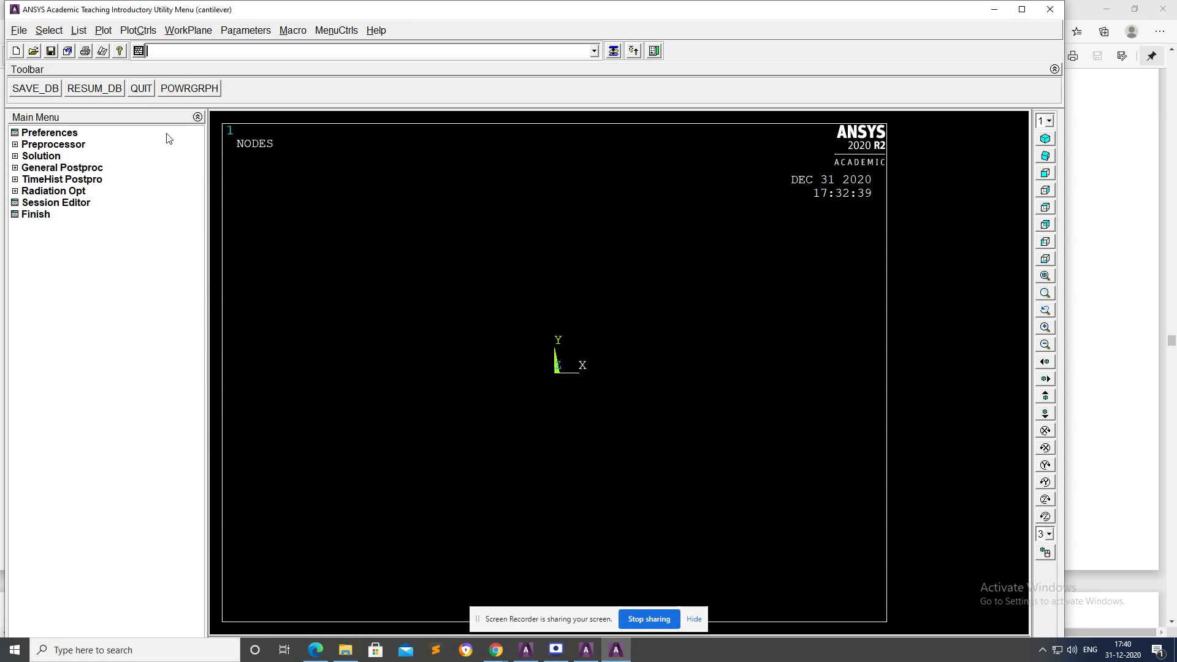
left_click(38, 134)
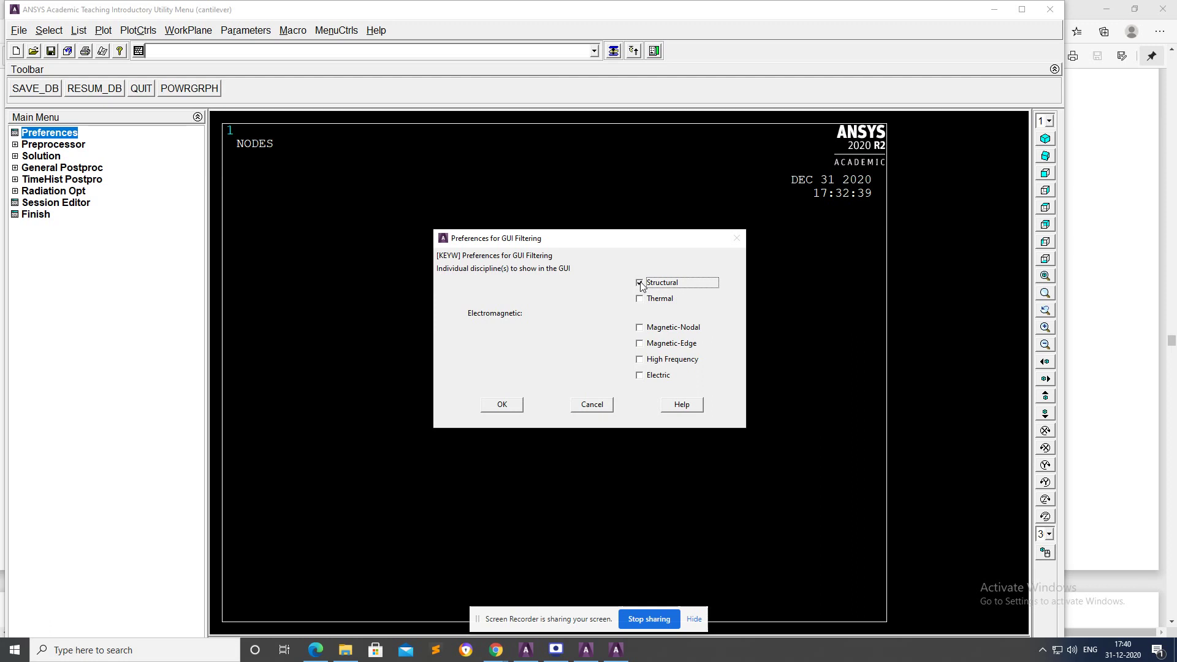
left_click(514, 406)
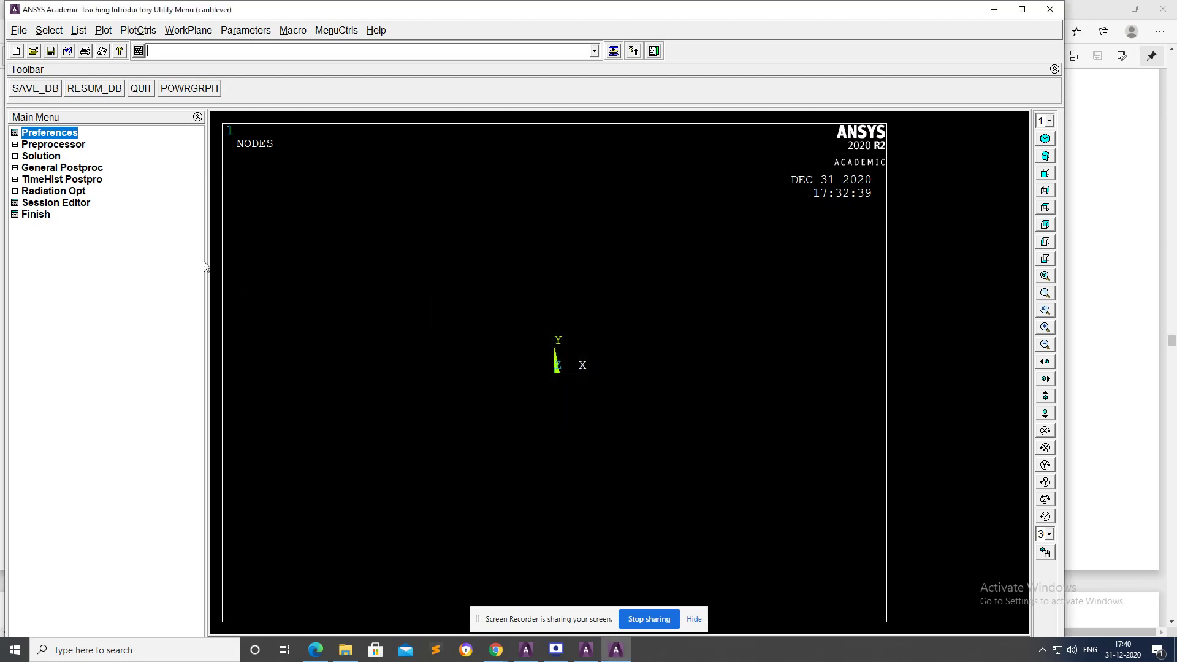
Add the Solid 8 node 183 element type with reference number 1.
left_click(51, 145)
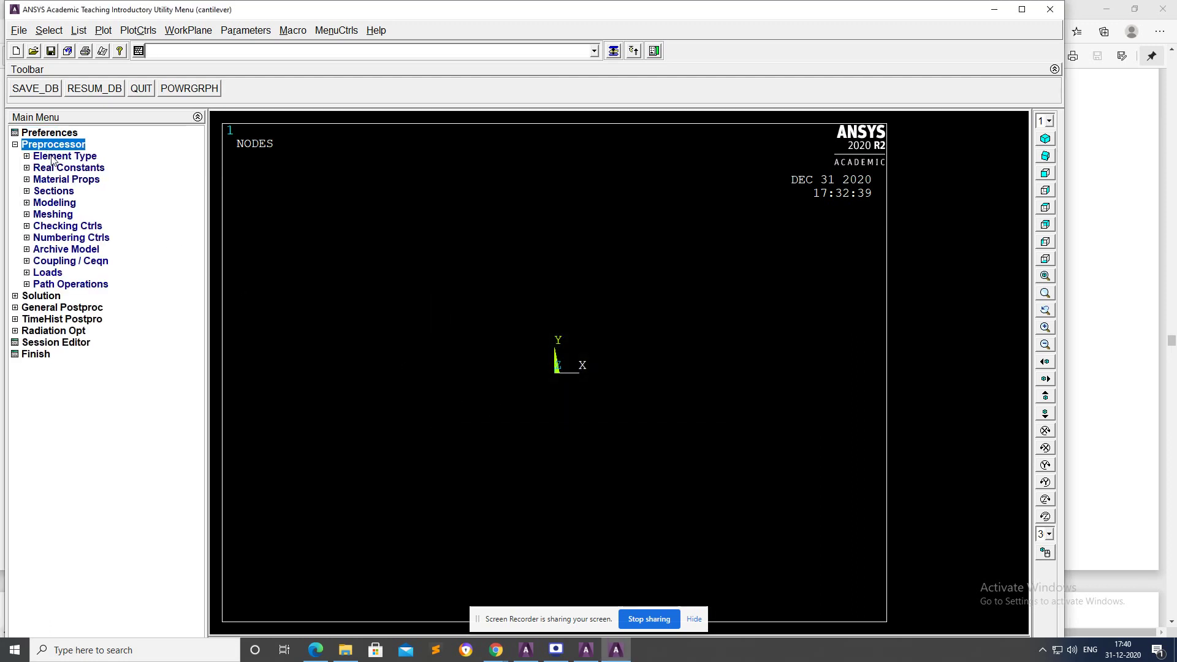
left_click(49, 155)
left_click(71, 168)
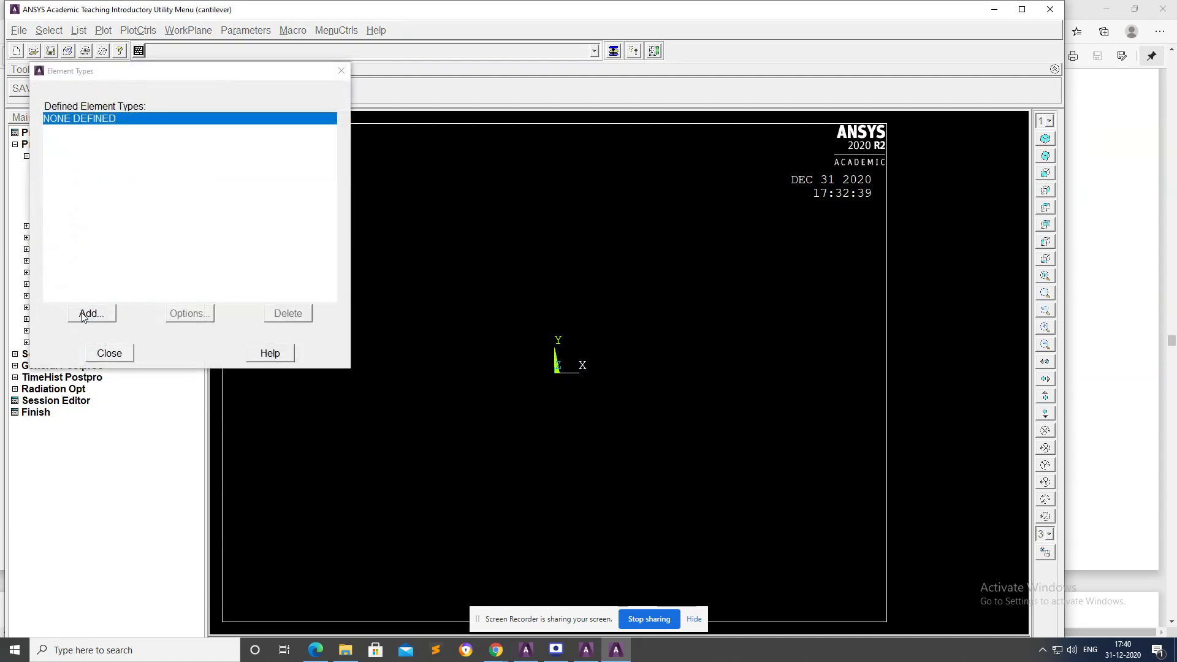
left_click(94, 318)
left_click(616, 321)
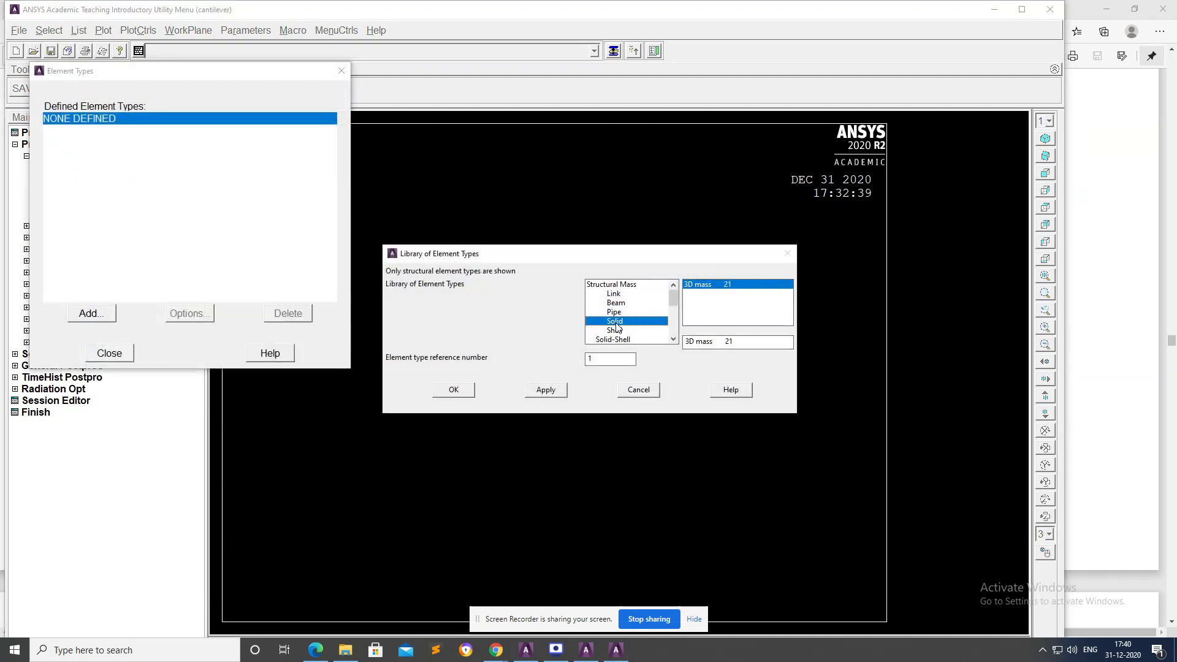
left_click(711, 295)
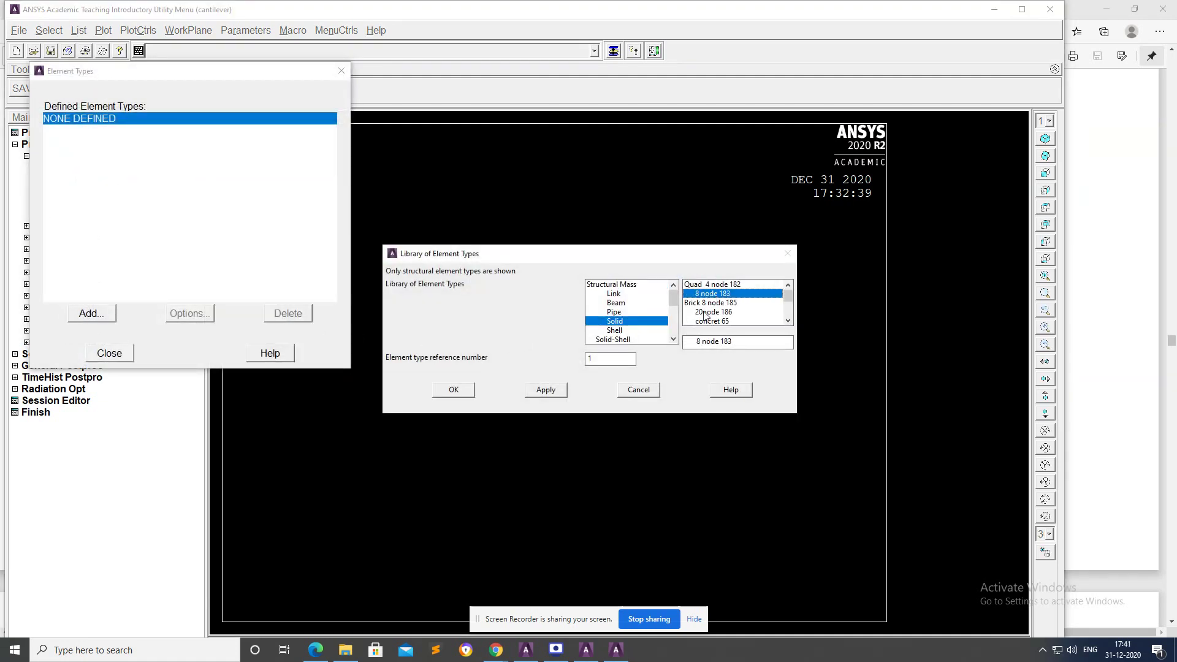
left_click(453, 390)
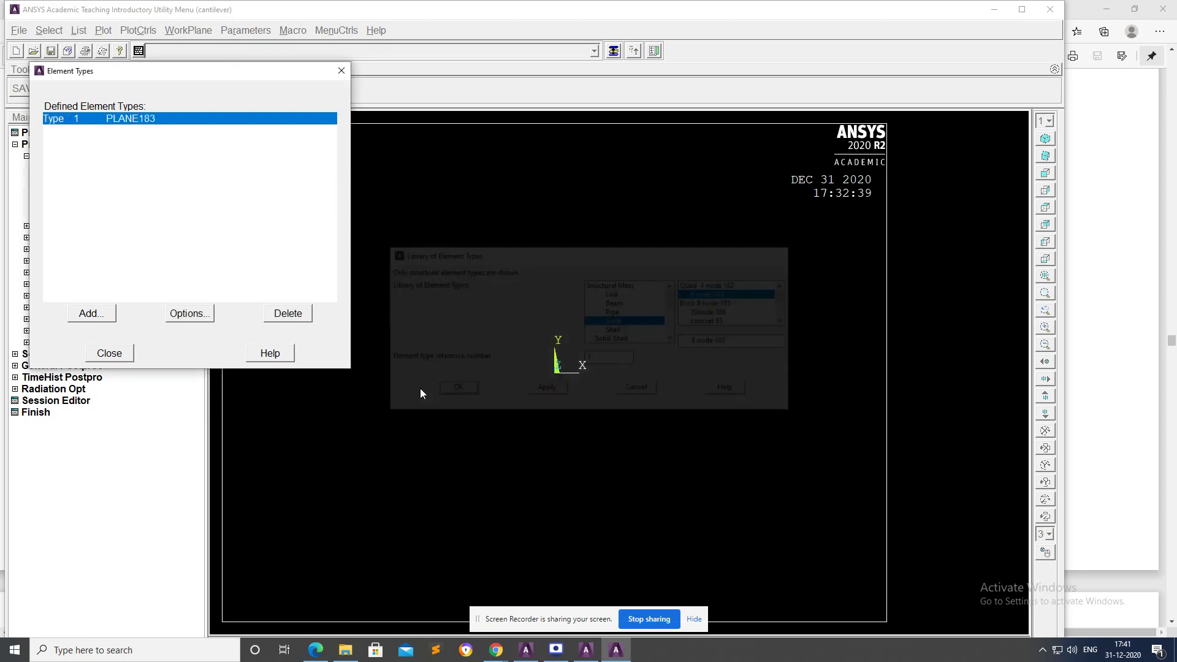
Set the PLANE183 element behavior to Plane strs w/thk and finish the element type definition.
left_click(195, 313)
left_click(672, 321)
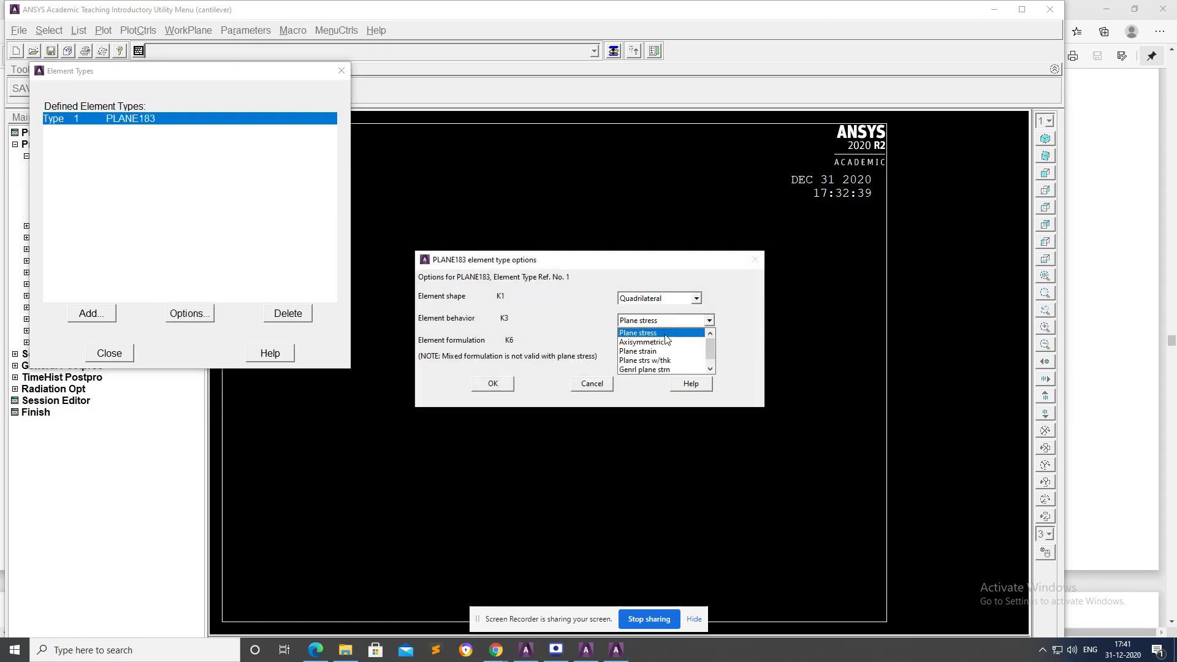
left_click(658, 361)
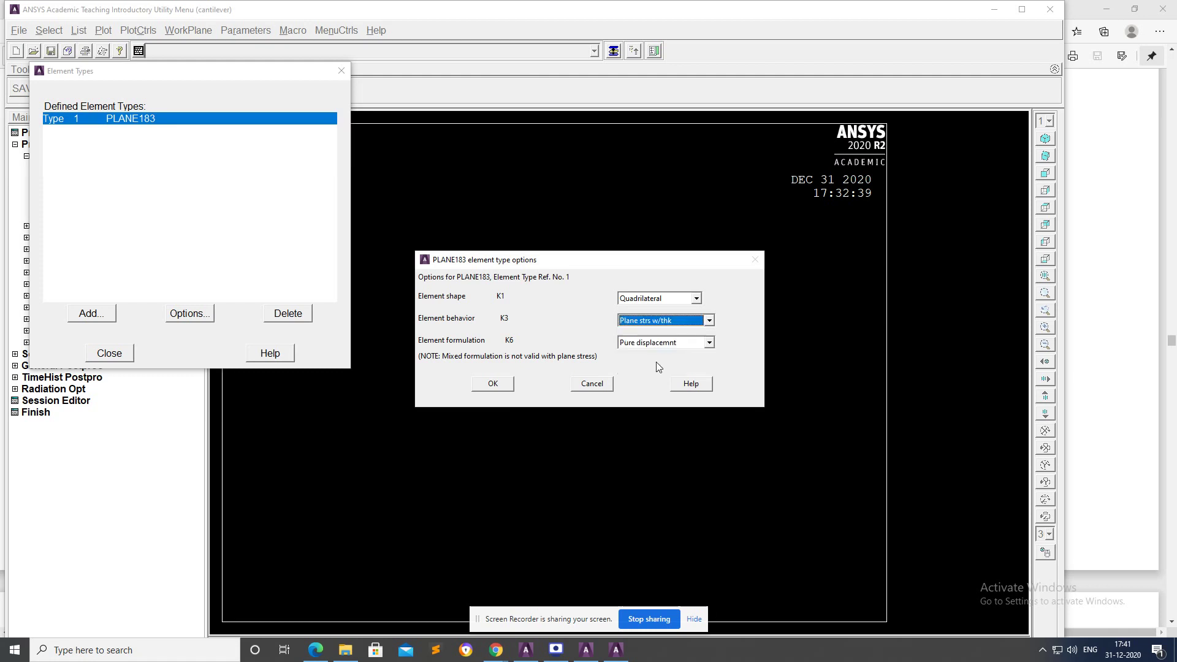
left_click(492, 383)
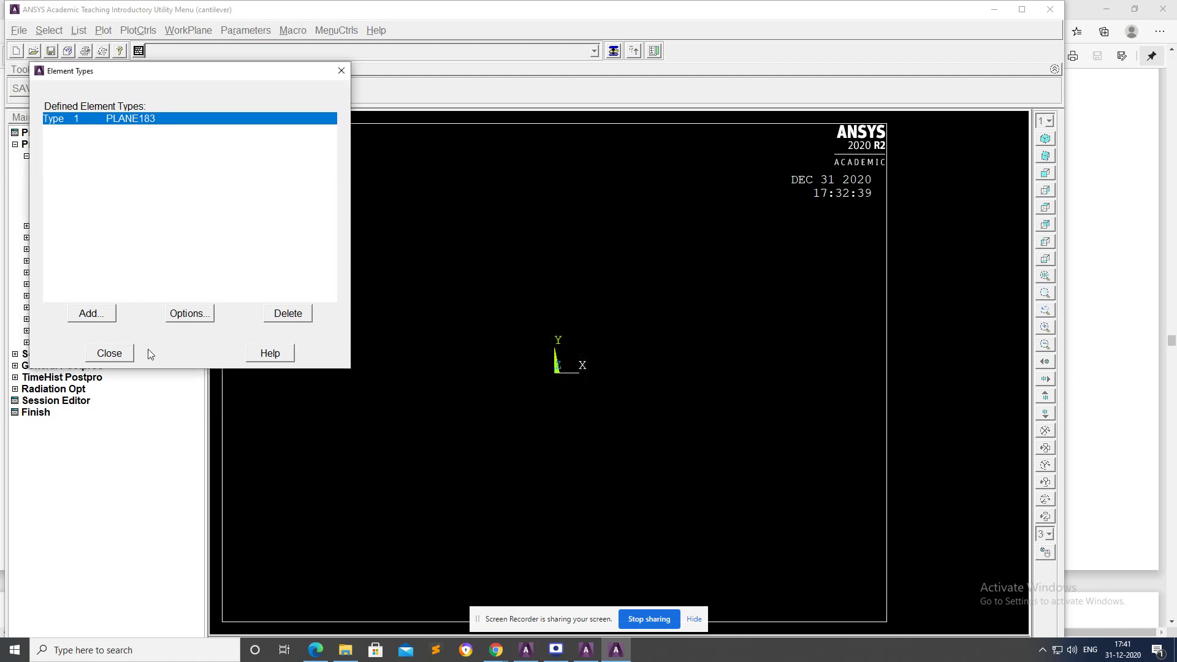
left_click(109, 353)
Add real constant set 1 for PLANE183 with a thickness of 0.5.
left_click(68, 226)
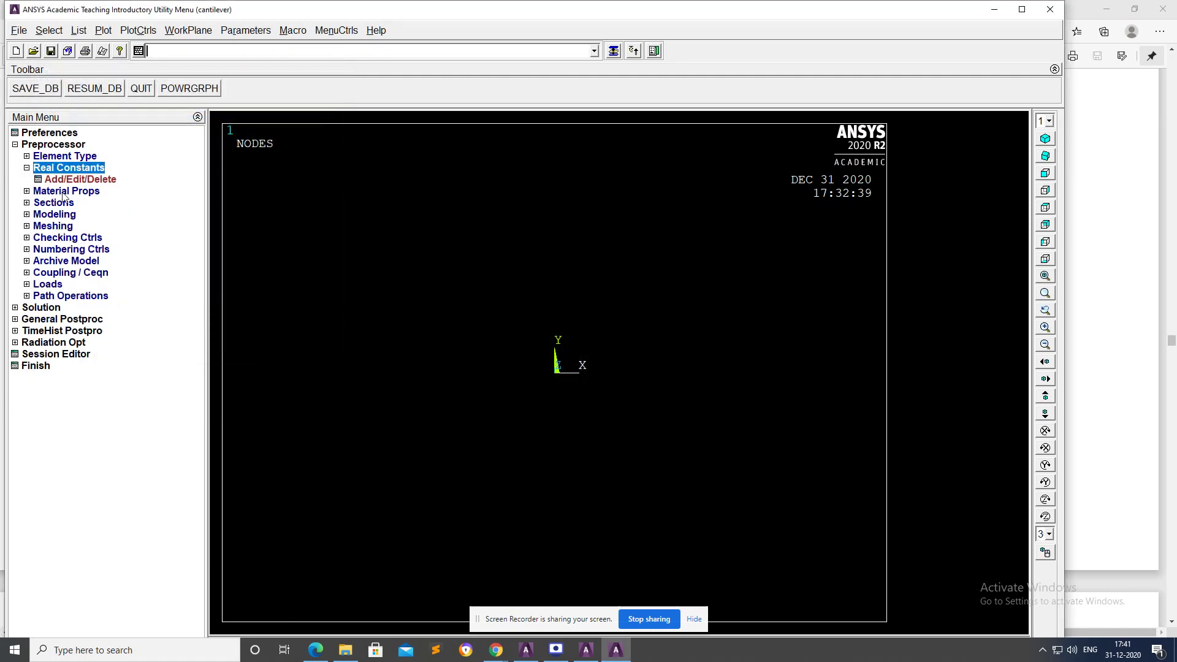
left_click(72, 179)
left_click(69, 270)
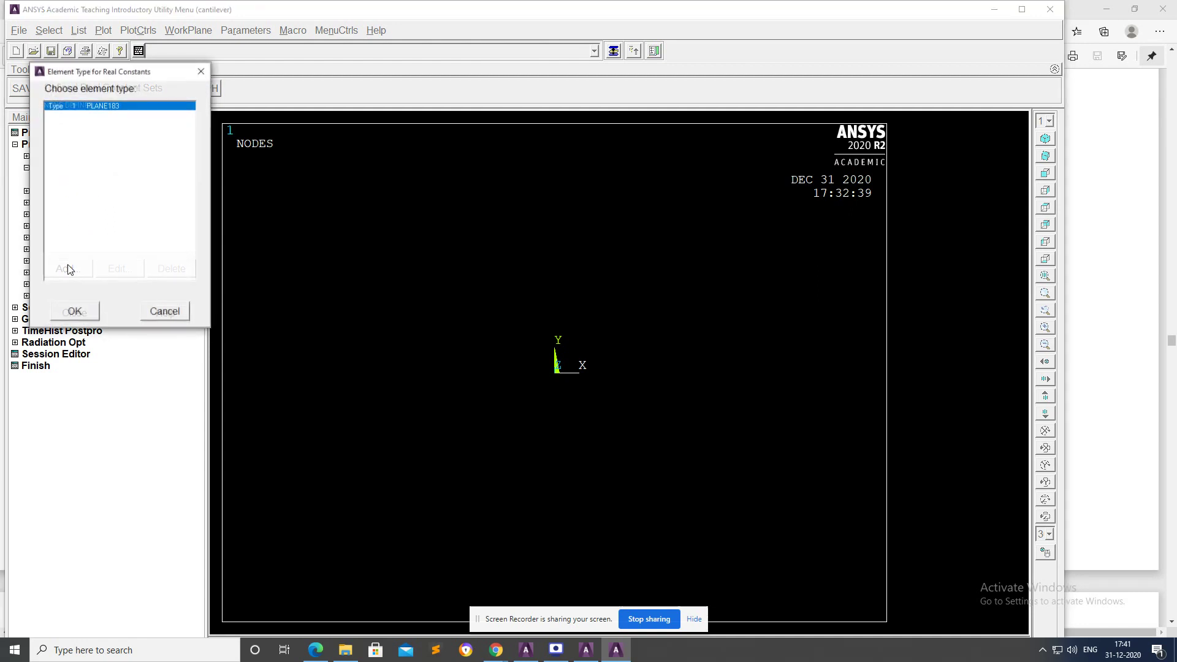
left_click(71, 311)
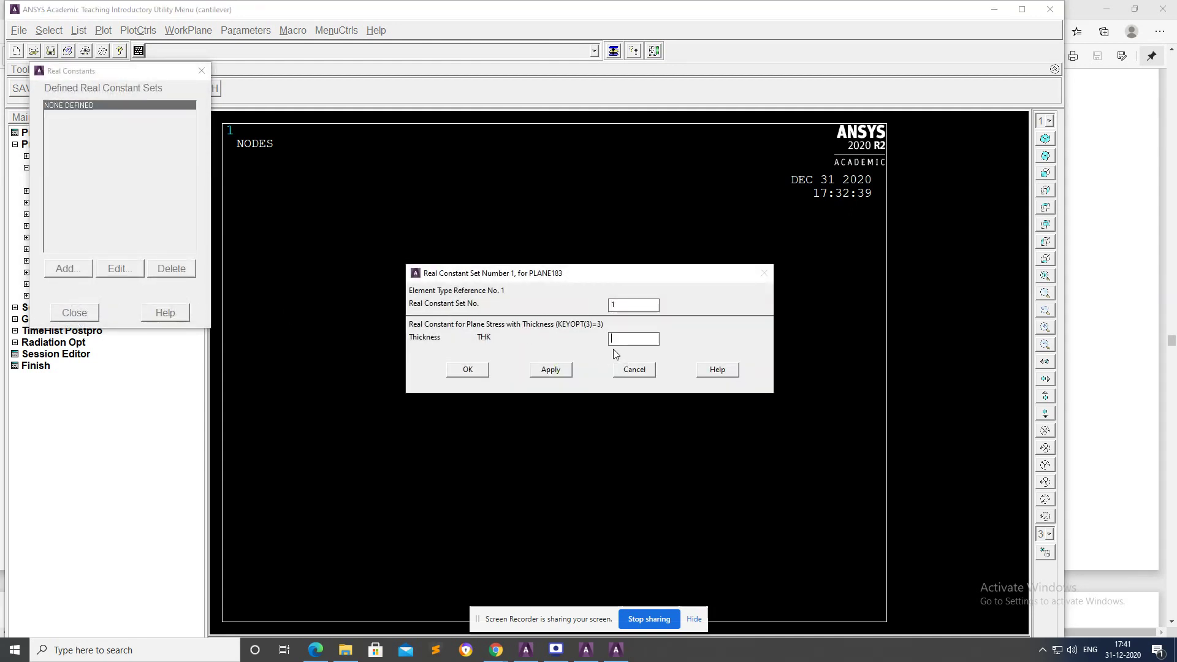
type("0.5")
left_click(475, 370)
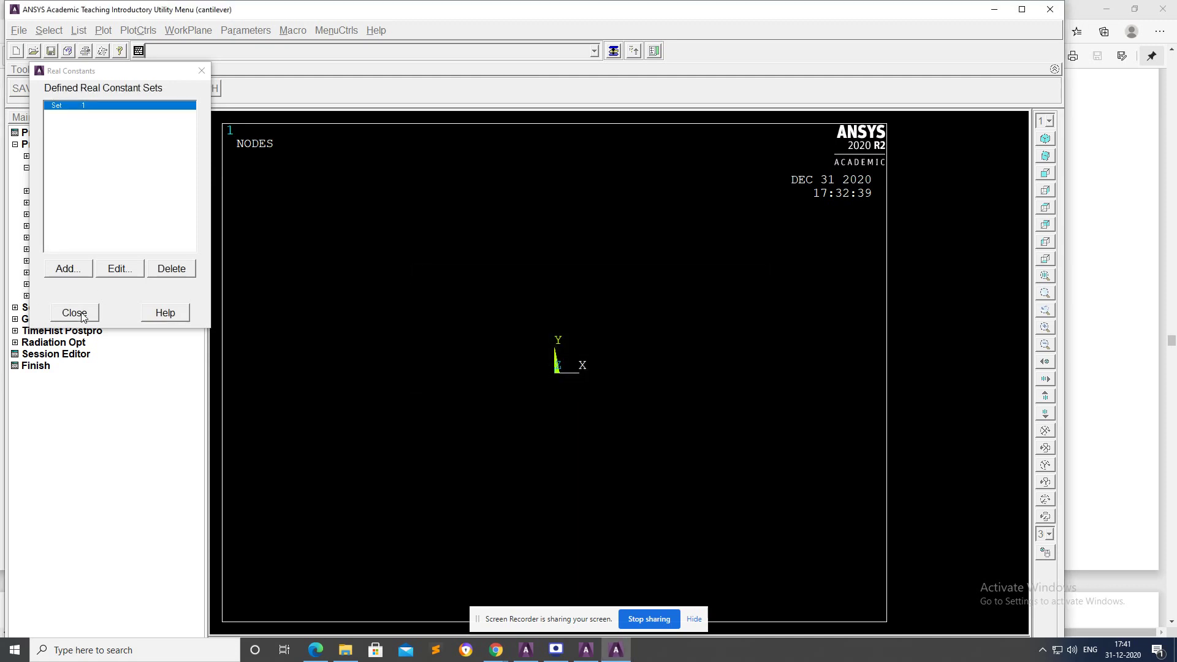
left_click(74, 312)
Define material model 1 as structural linear elastic isotropic with EX 2e5 and PRXY 0.3.
left_click(53, 190)
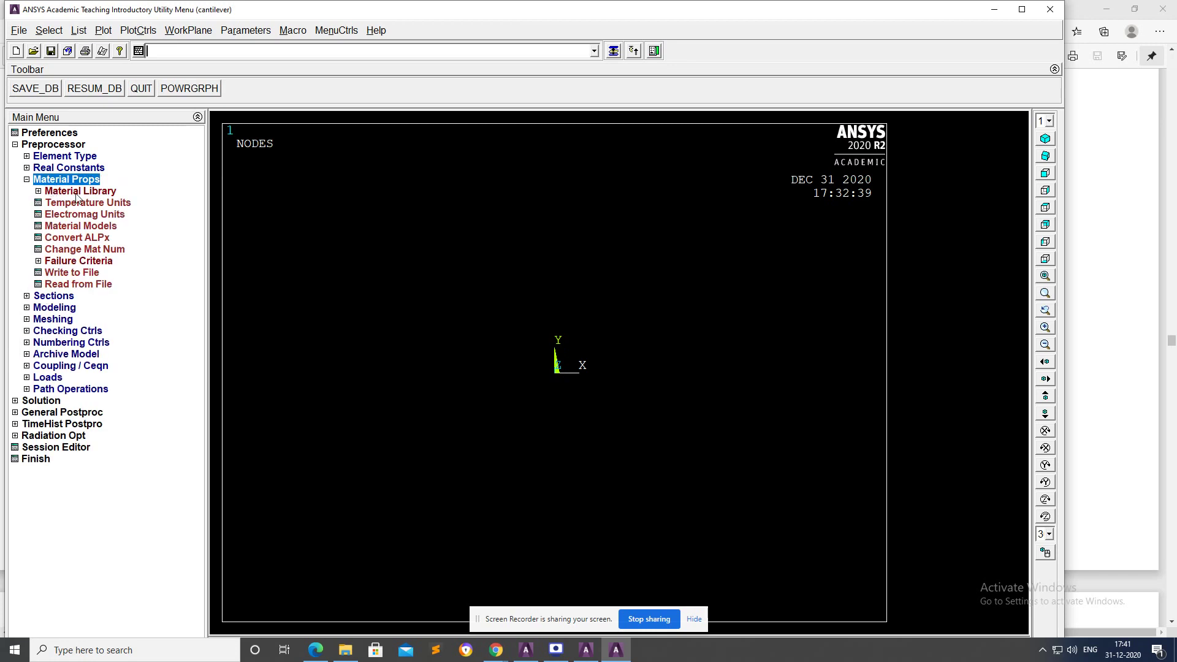
left_click(86, 227)
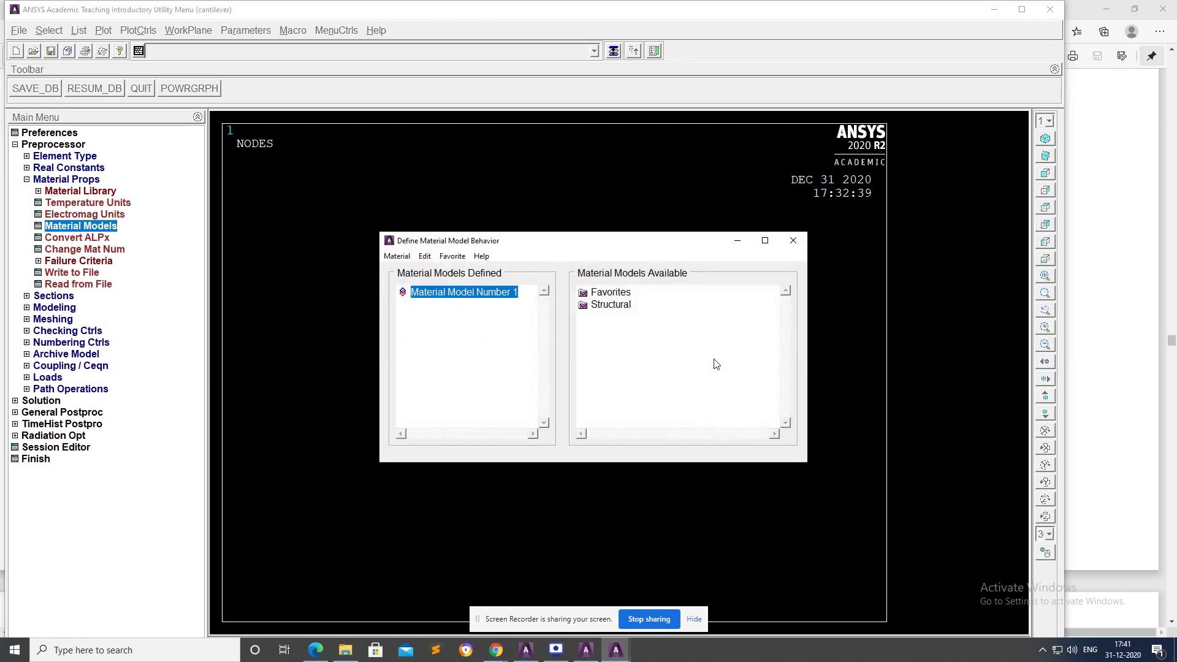
double_click(611, 305)
left_click(622, 316)
double_click(623, 317)
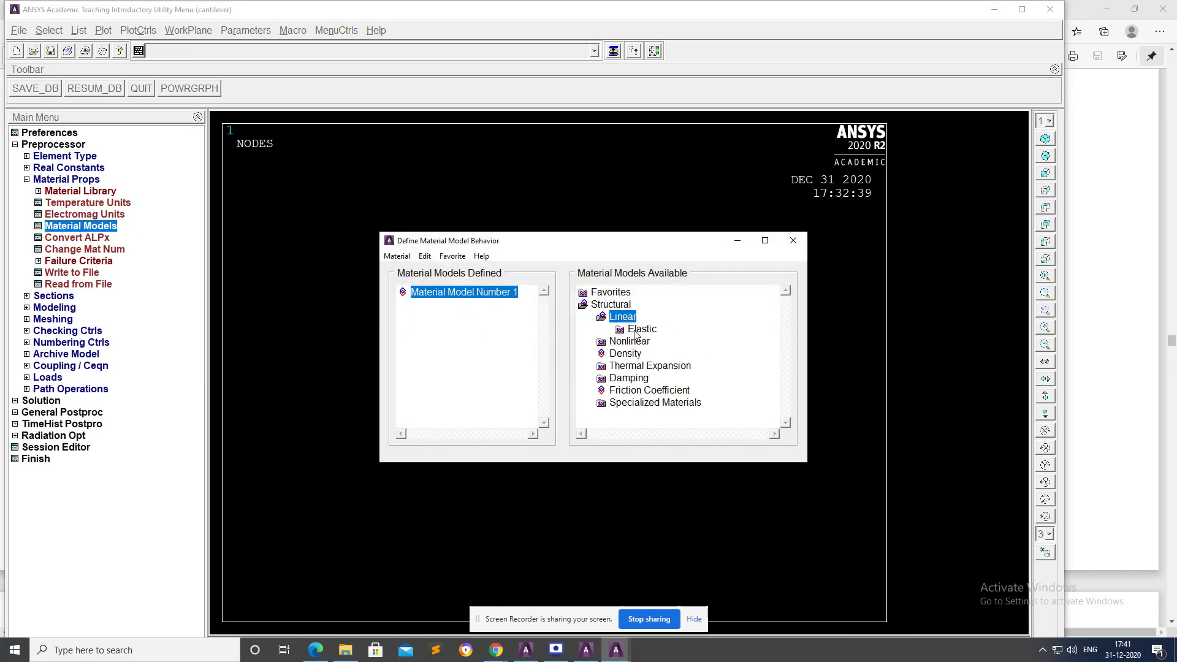
double_click(631, 329)
double_click(650, 342)
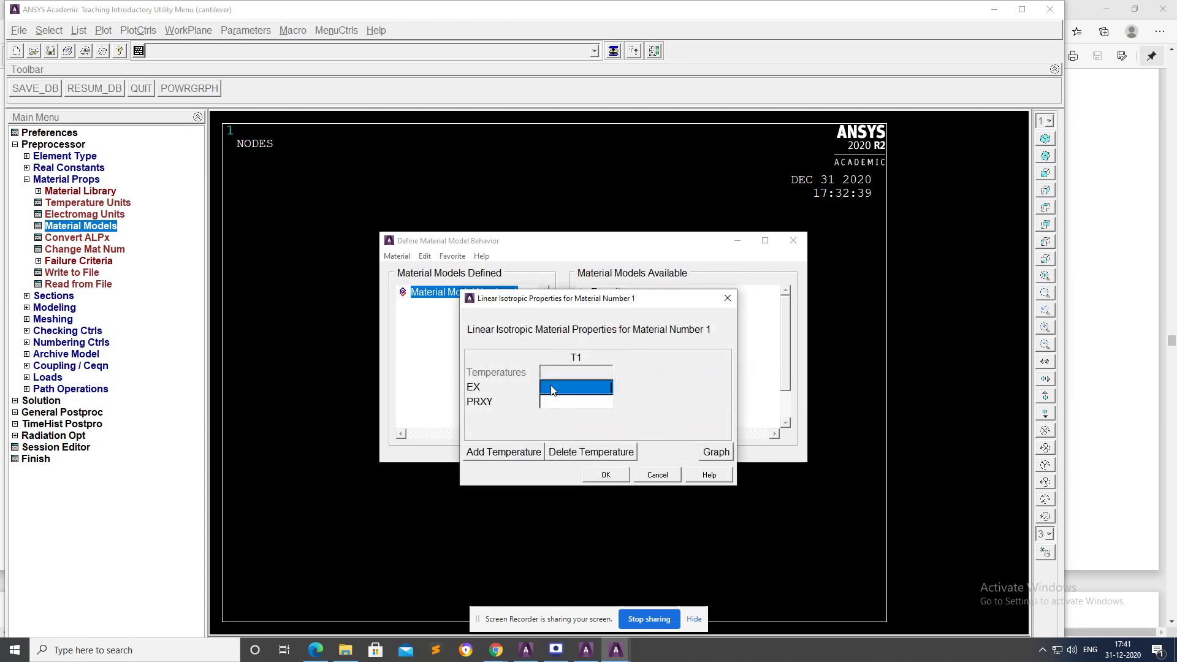
type("2e5")
key("Tab")
type("0")
left_click(598, 477)
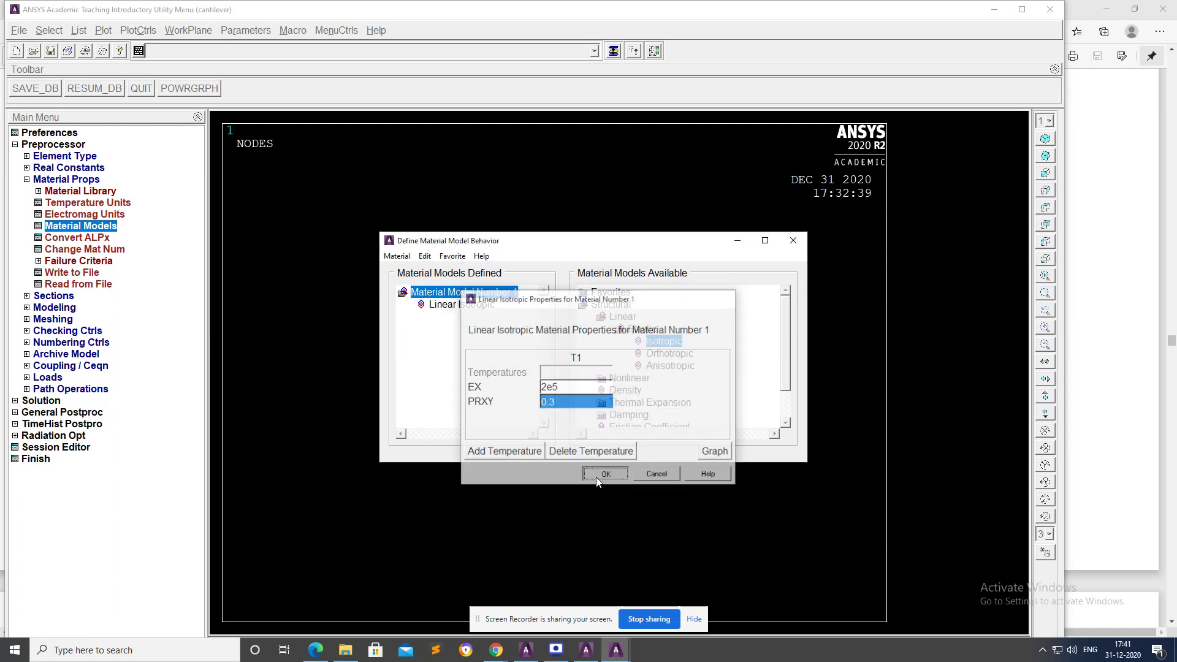
left_click(795, 243)
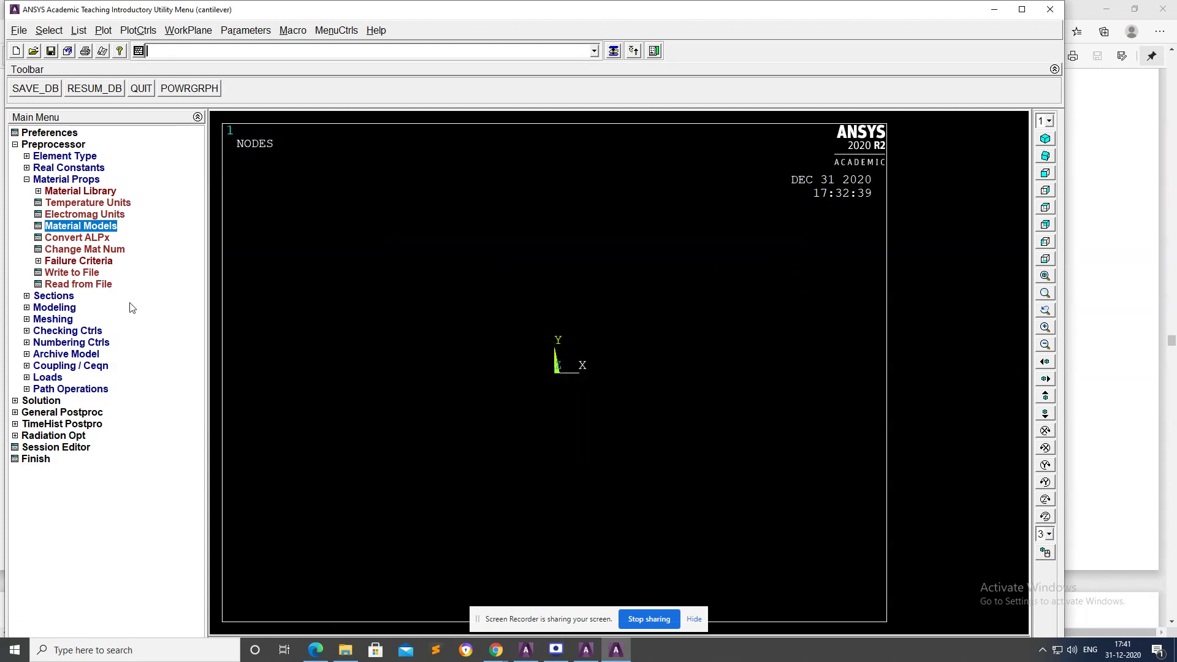
Create a rectangular plate area by two corners, starting at the origin, with width 100 and height 50.
left_click(62, 296)
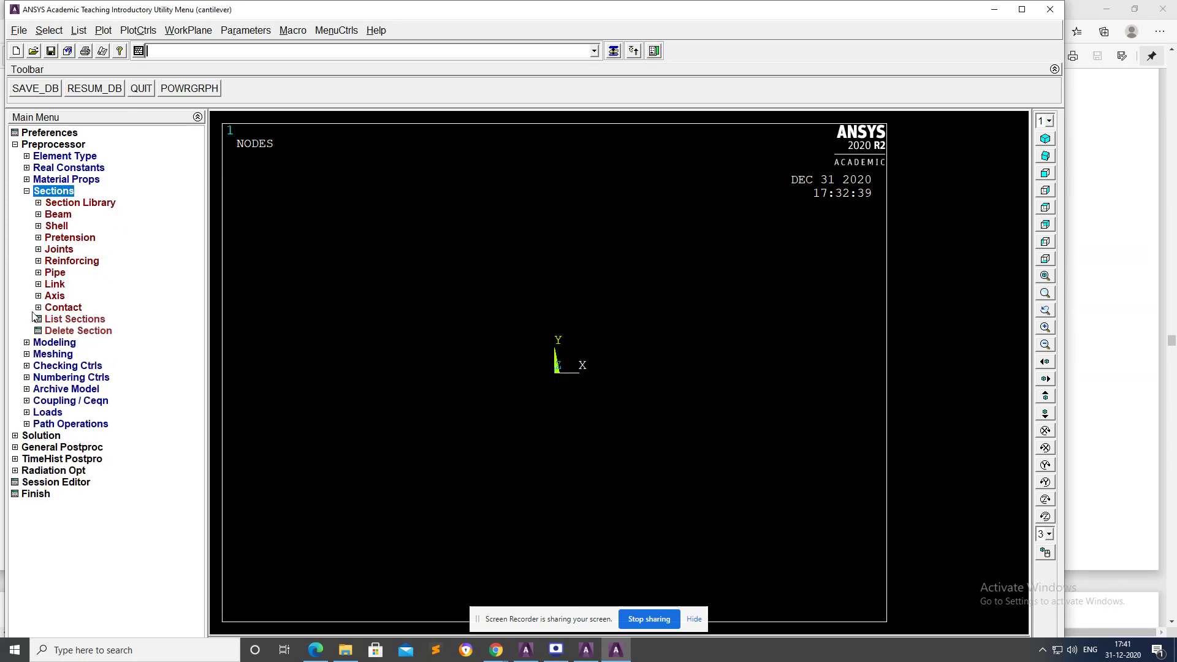
left_click(54, 342)
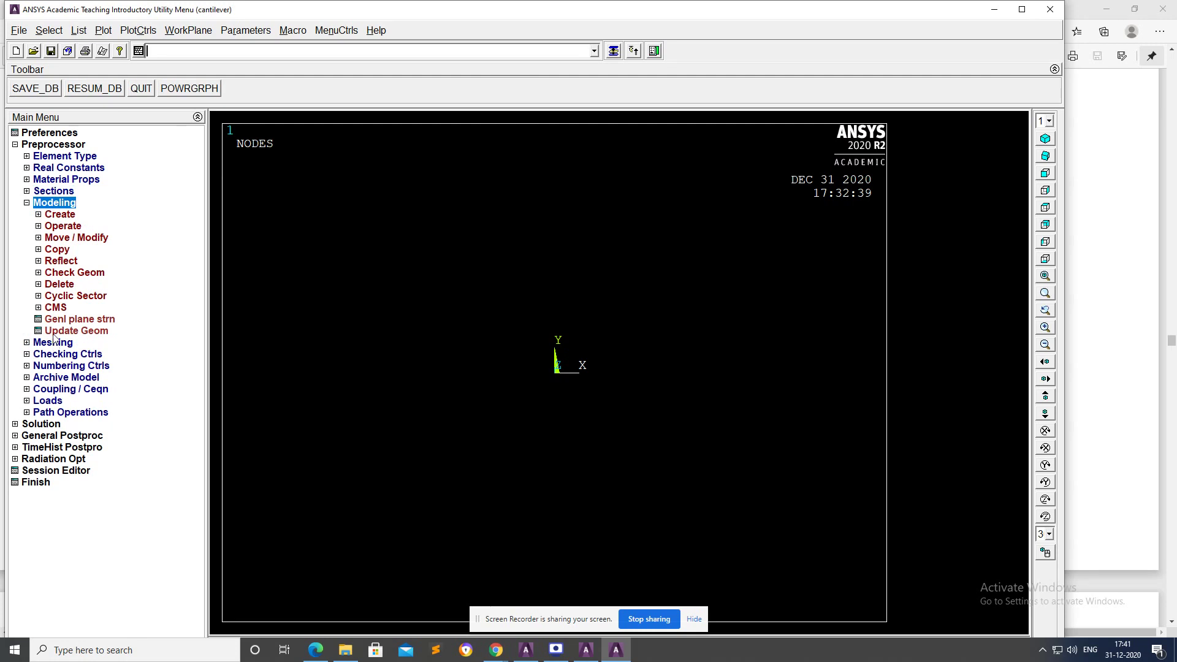
left_click(60, 214)
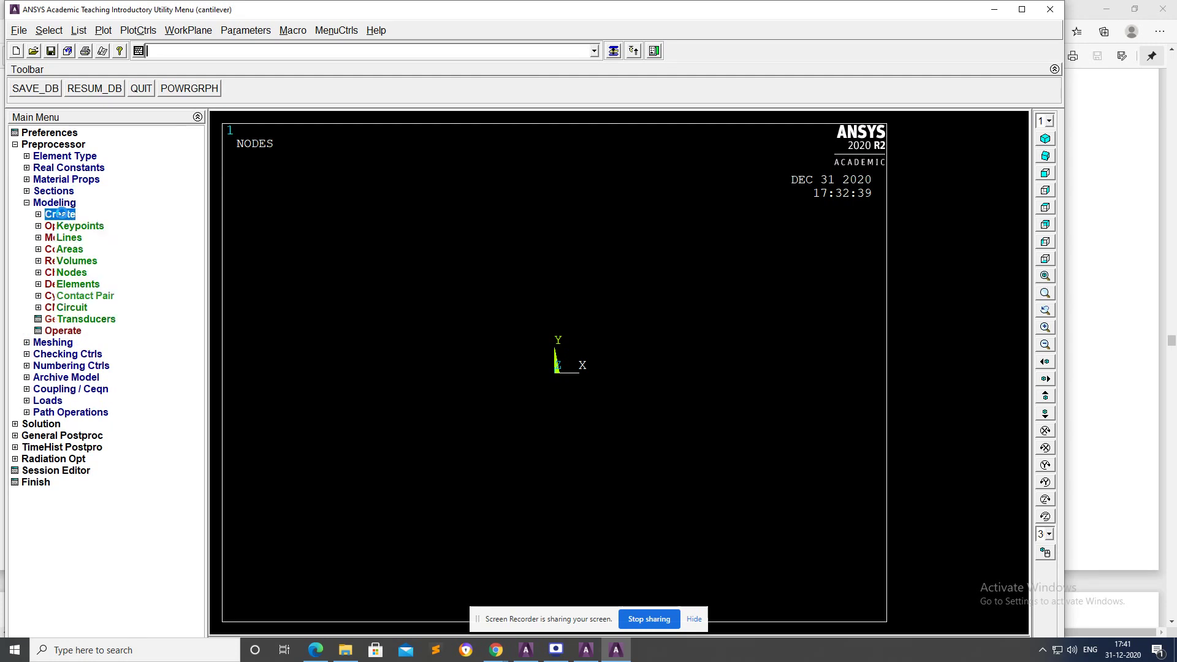
left_click(69, 248)
left_click(87, 273)
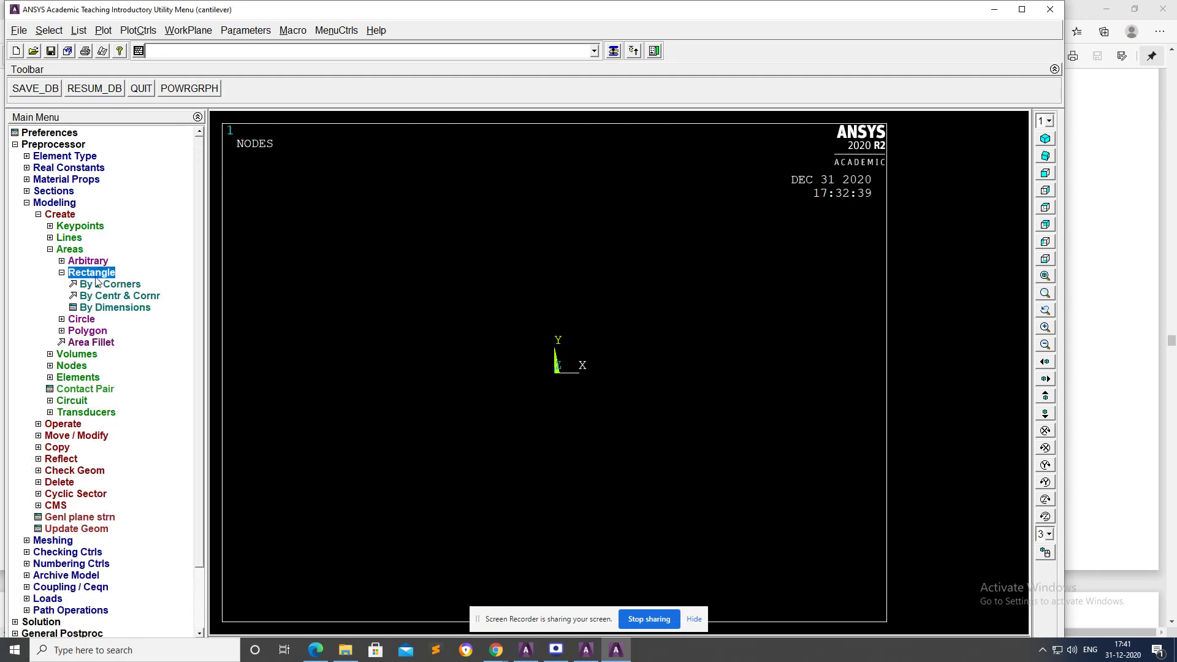
left_click(105, 284)
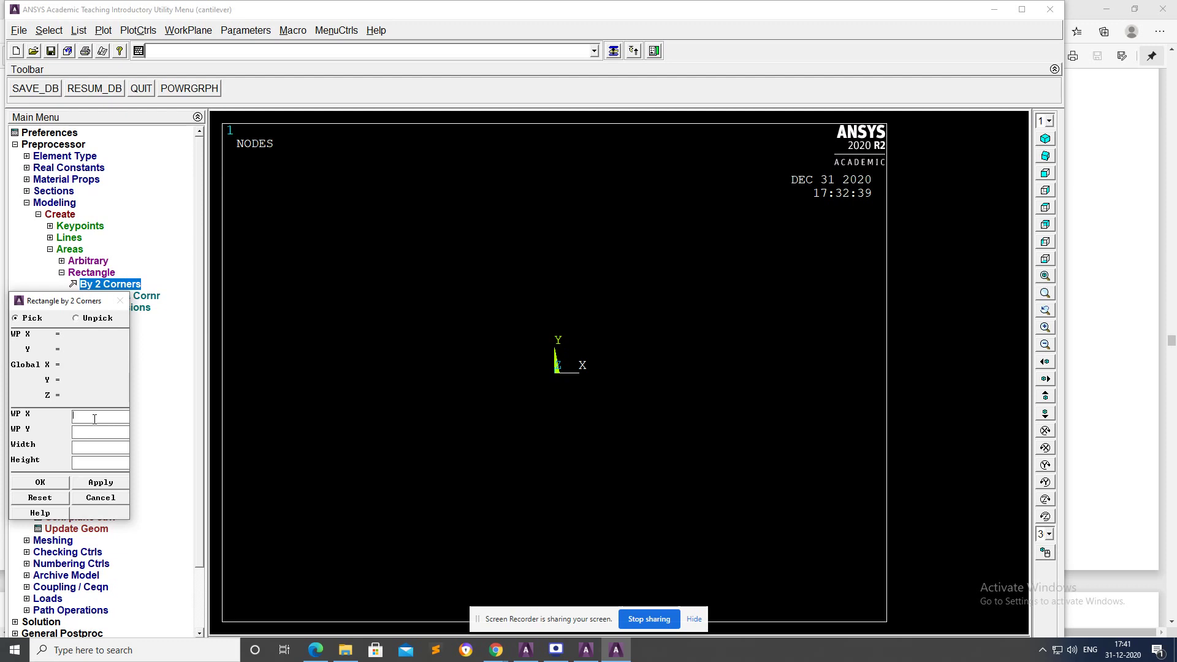
type("0")
left_click(35, 484)
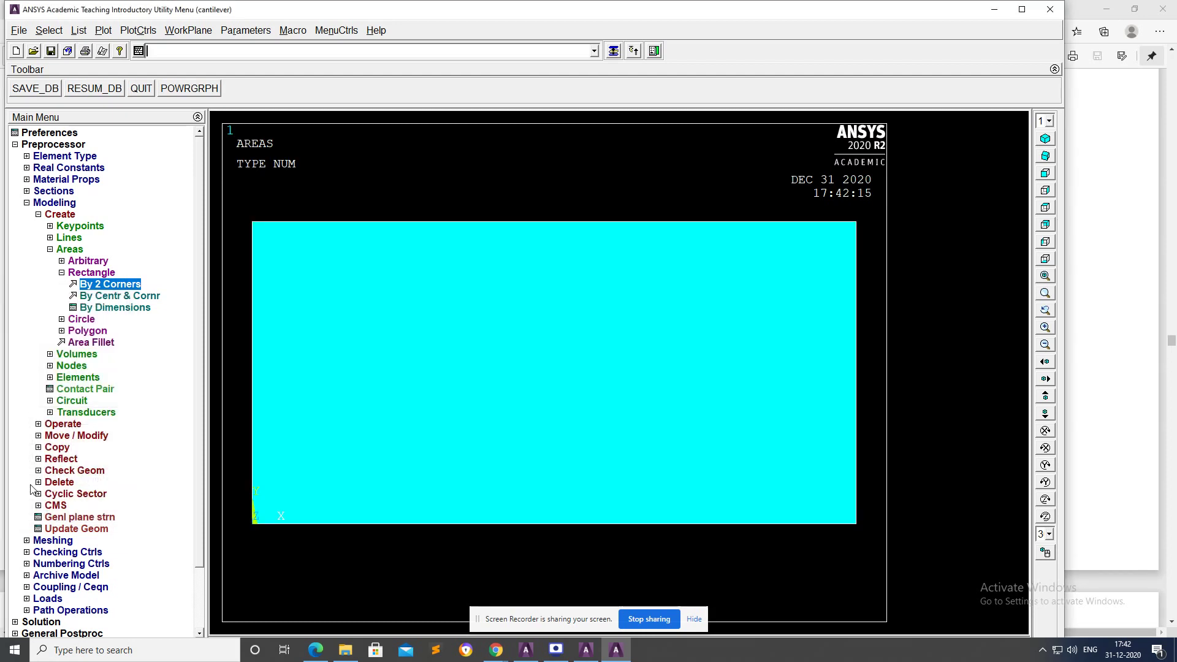
Create a solid circular area of radius 10 at the plate's centre, with WP X 50.
left_click(88, 320)
left_click(98, 296)
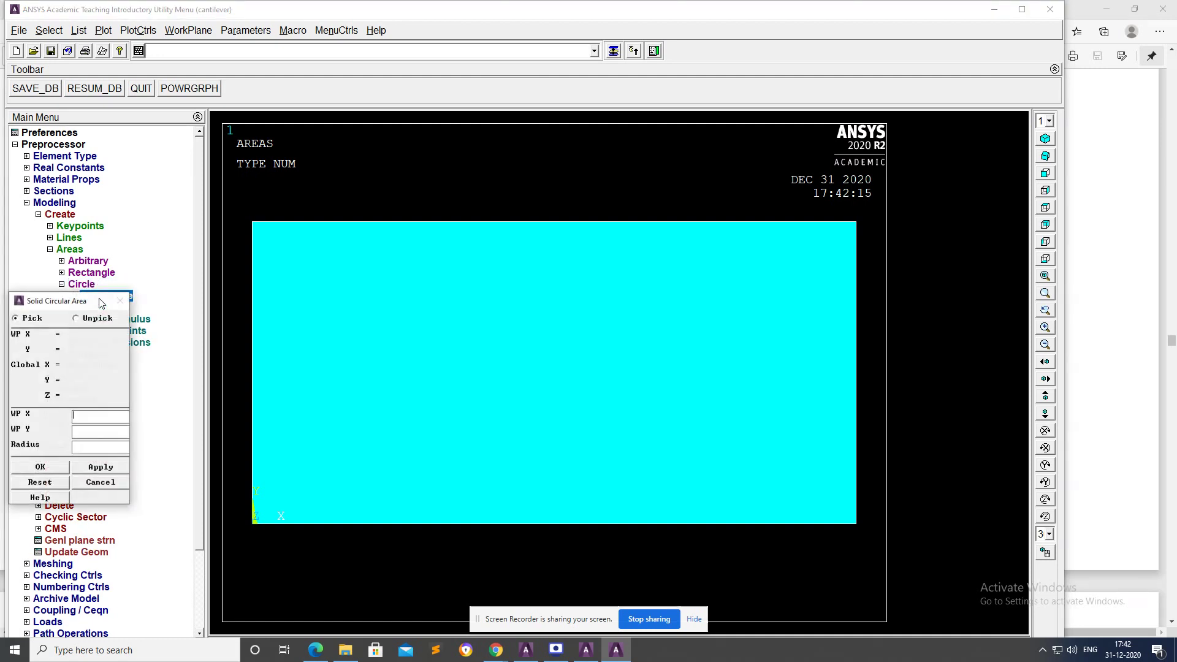
left_click(102, 418)
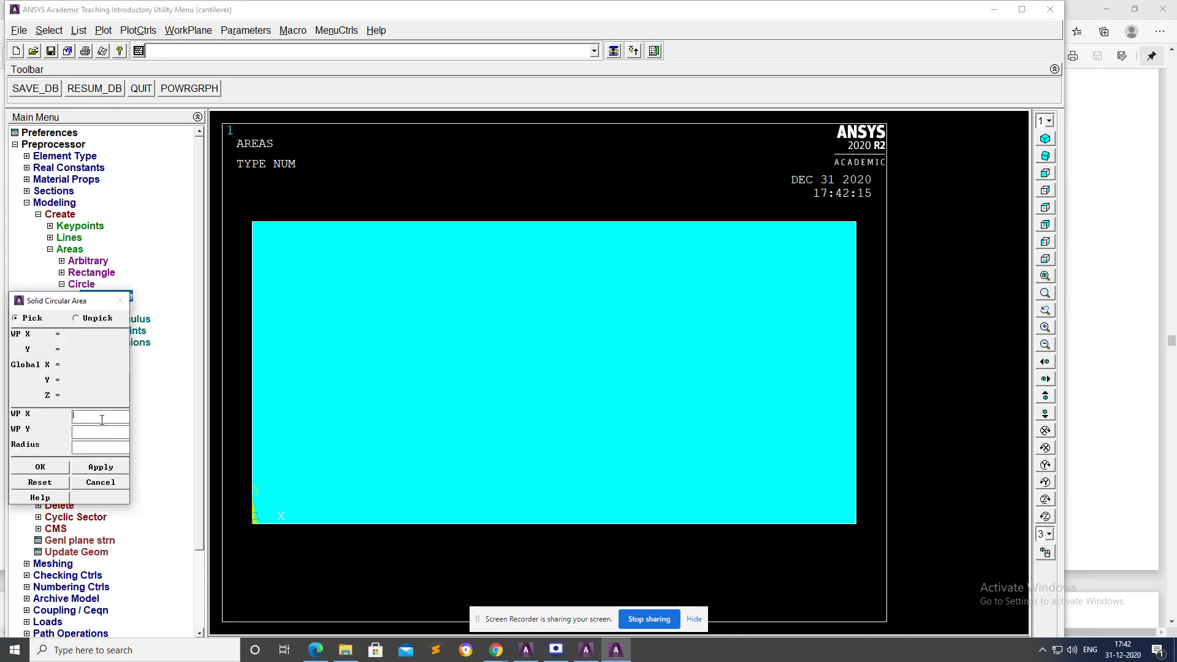
type("50")
type("10")
left_click(35, 472)
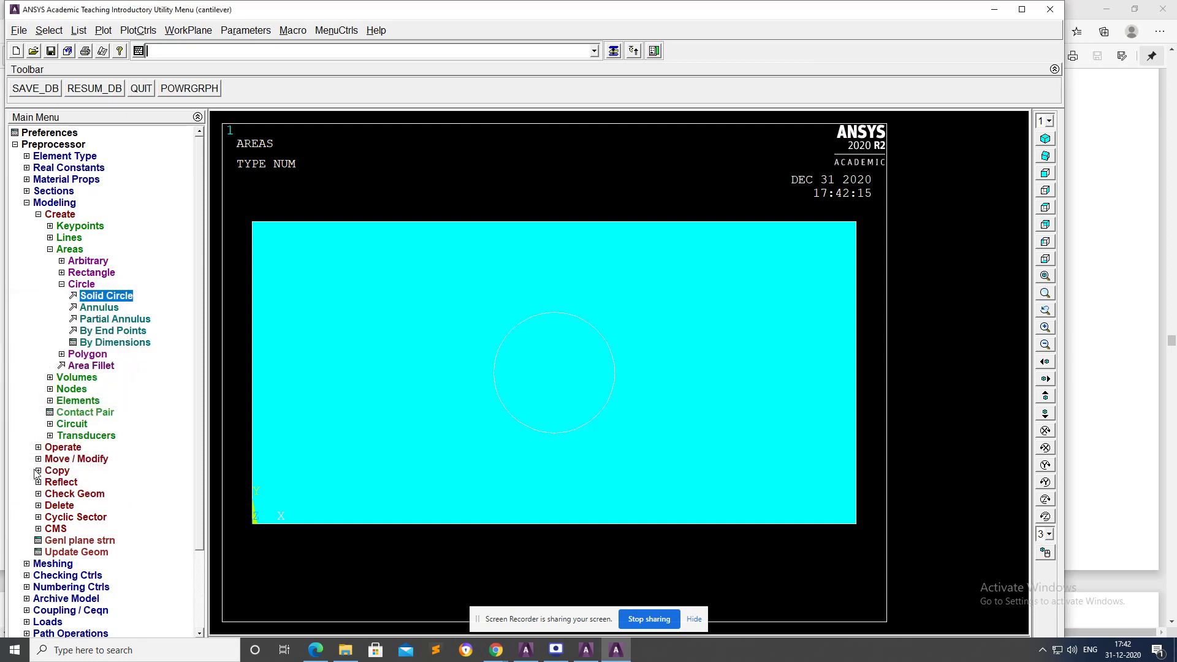
Start the Boolean Subtract operation for areas.
left_click(65, 448)
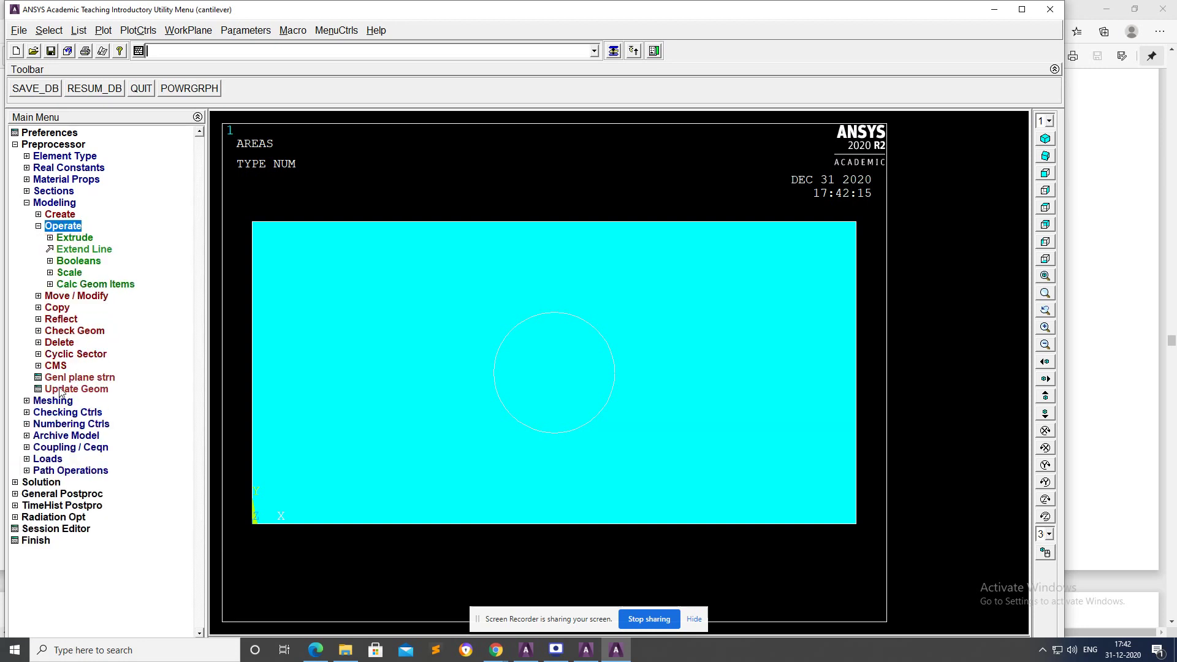
left_click(77, 261)
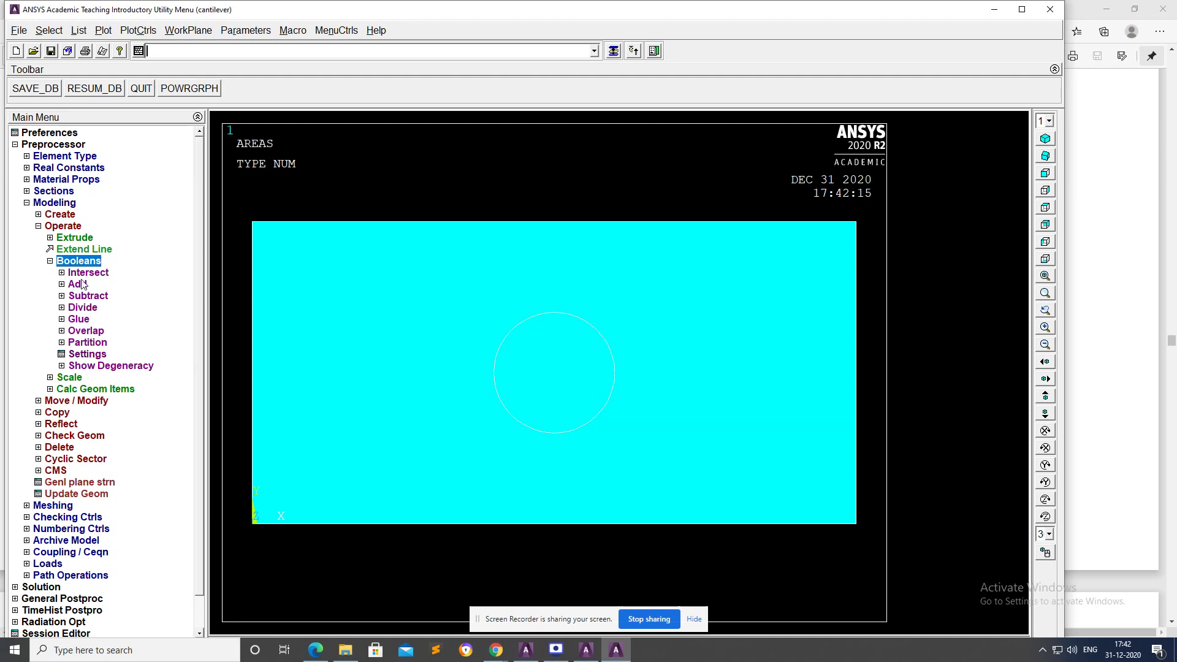
left_click(84, 299)
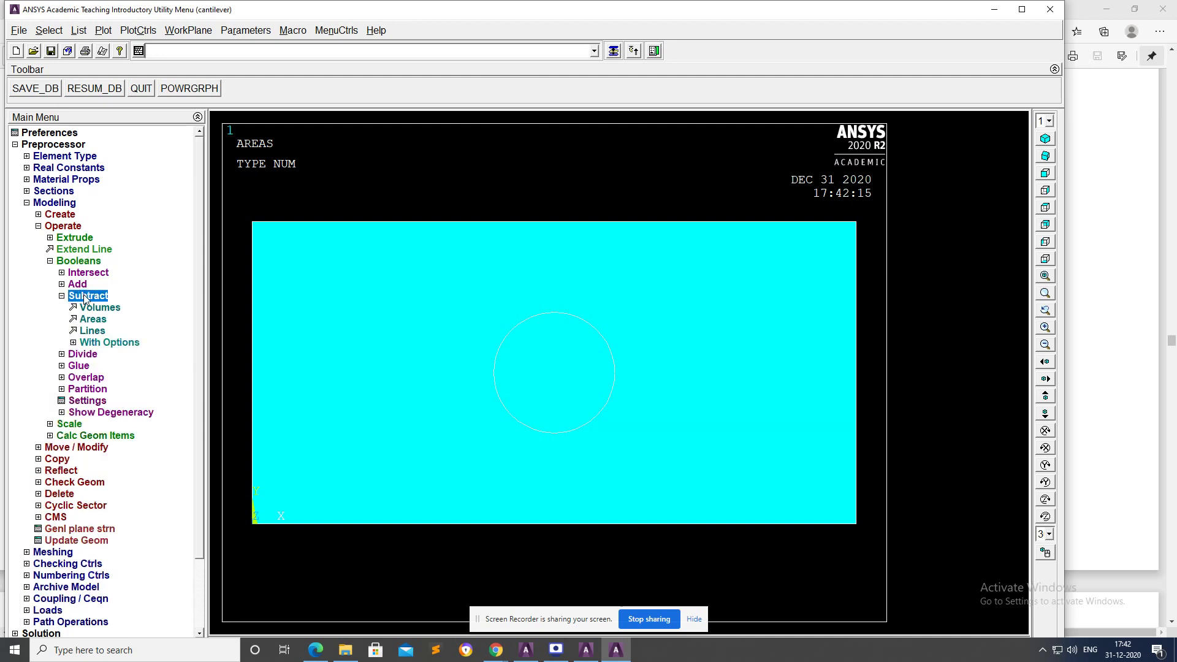
left_click(87, 320)
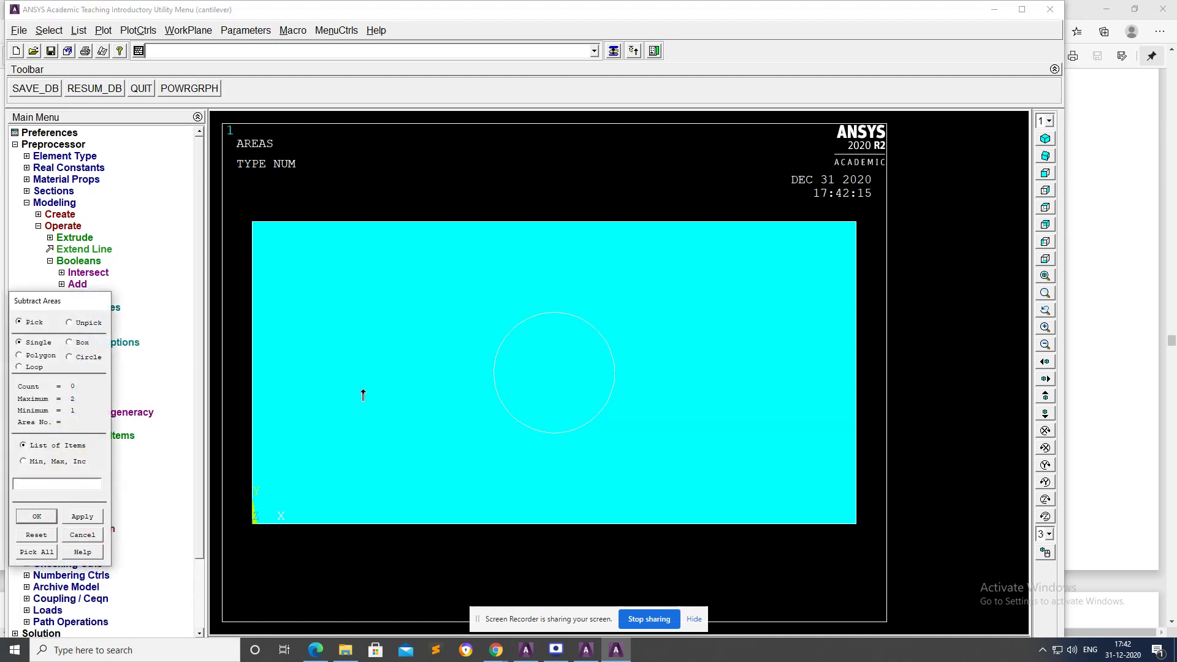
left_click(663, 377)
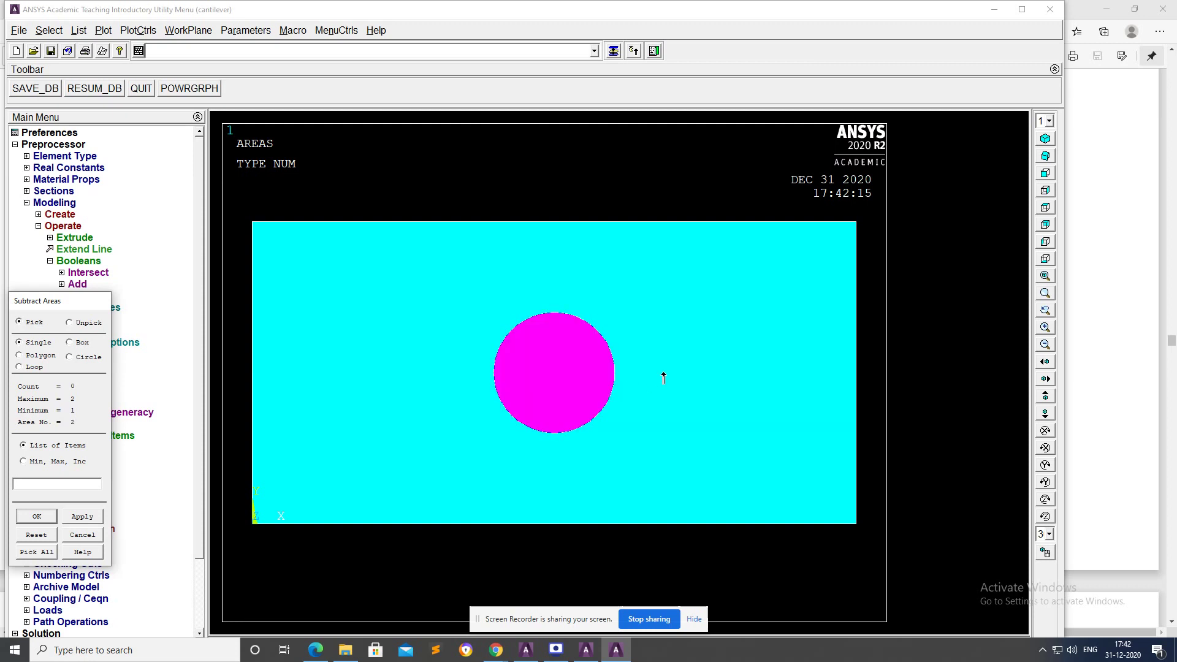
left_click(663, 377)
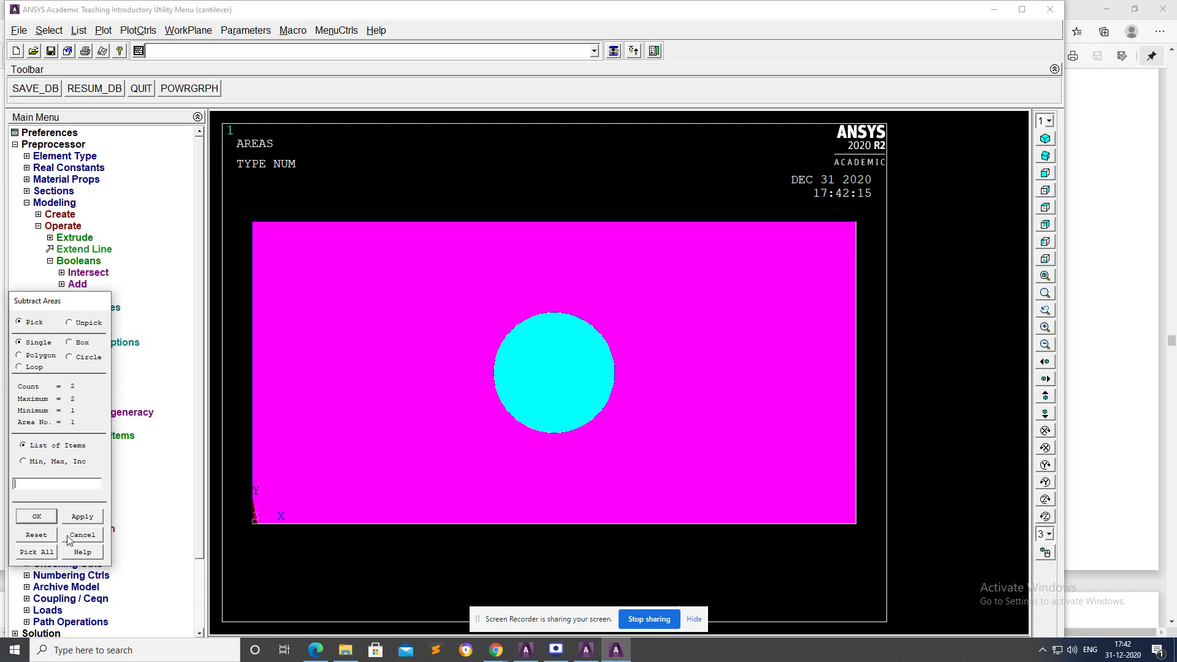
left_click(38, 536)
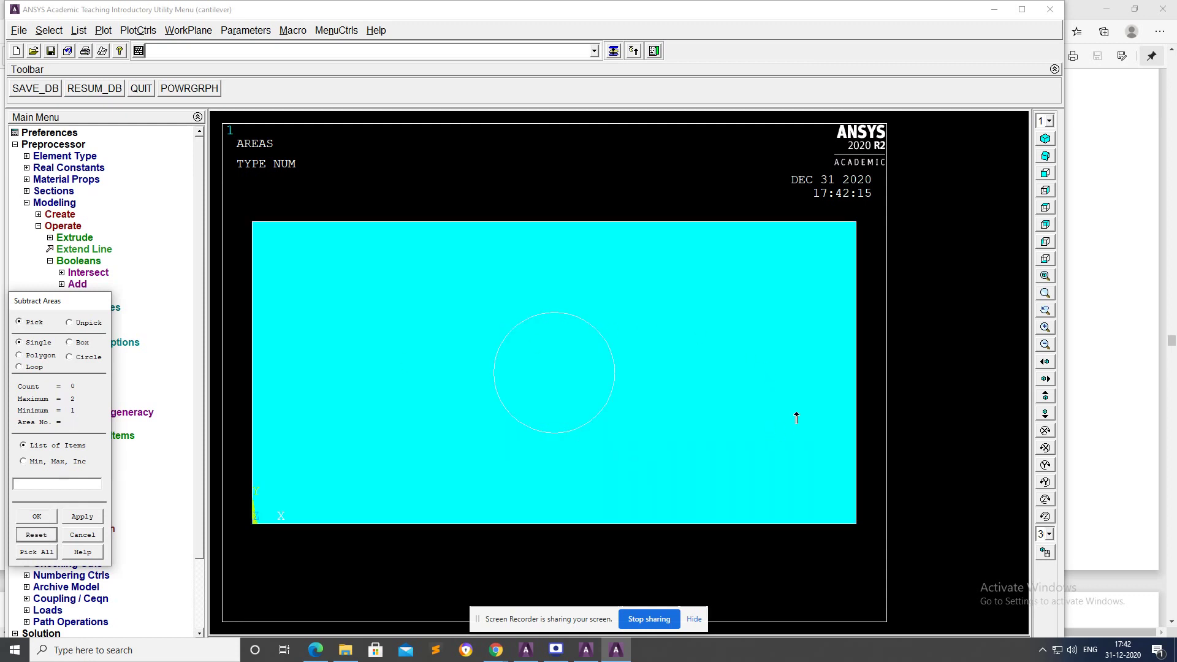
left_click(786, 417)
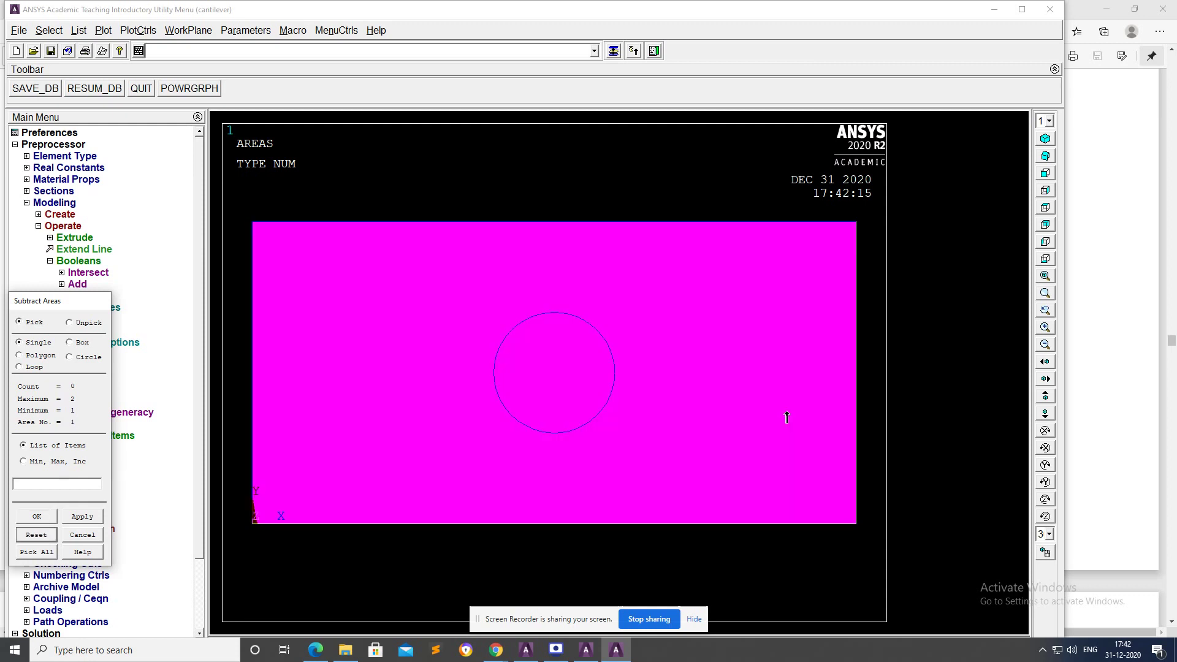
left_click(37, 519)
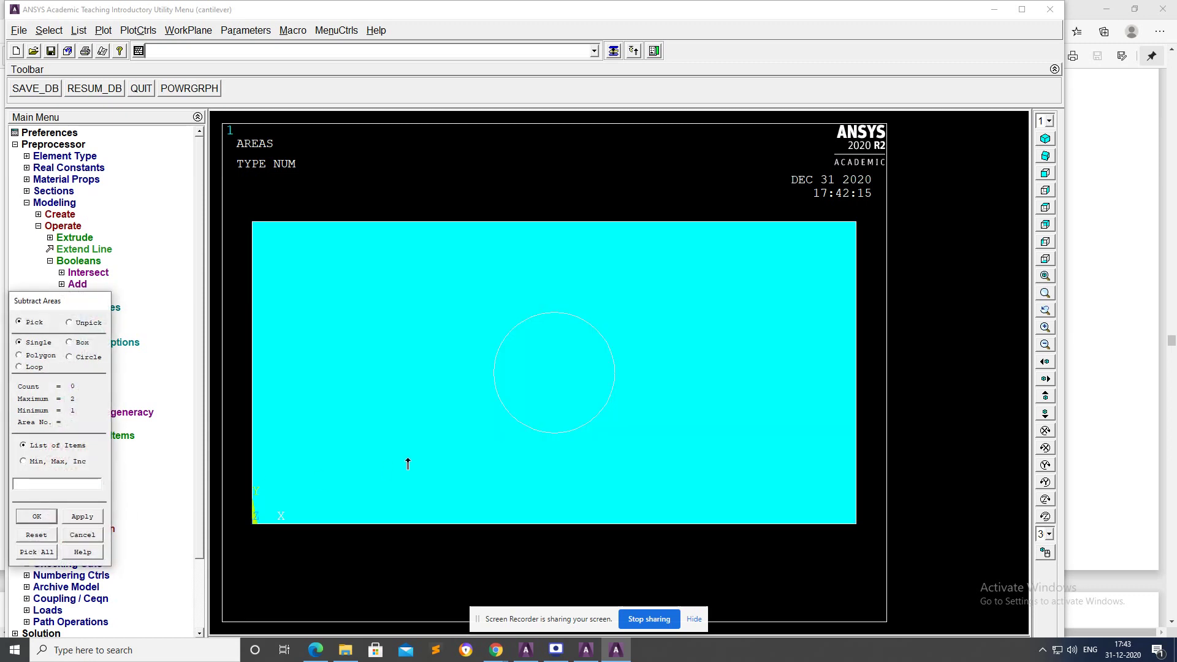
left_click(545, 386)
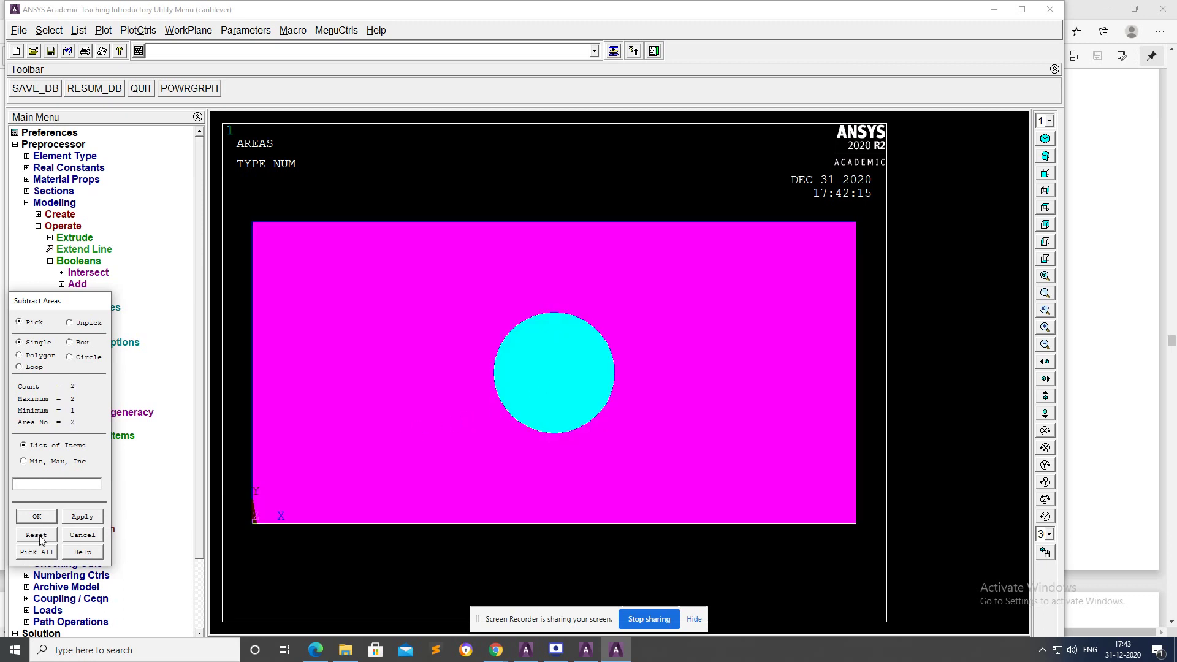
left_click(89, 535)
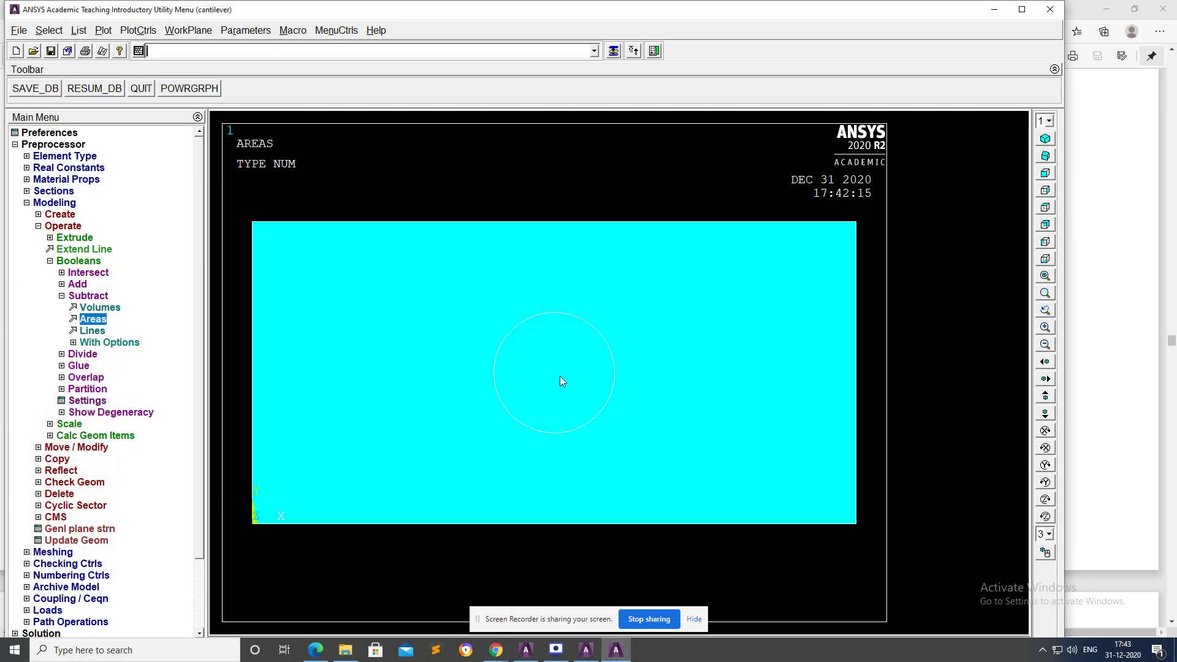
left_click(95, 322)
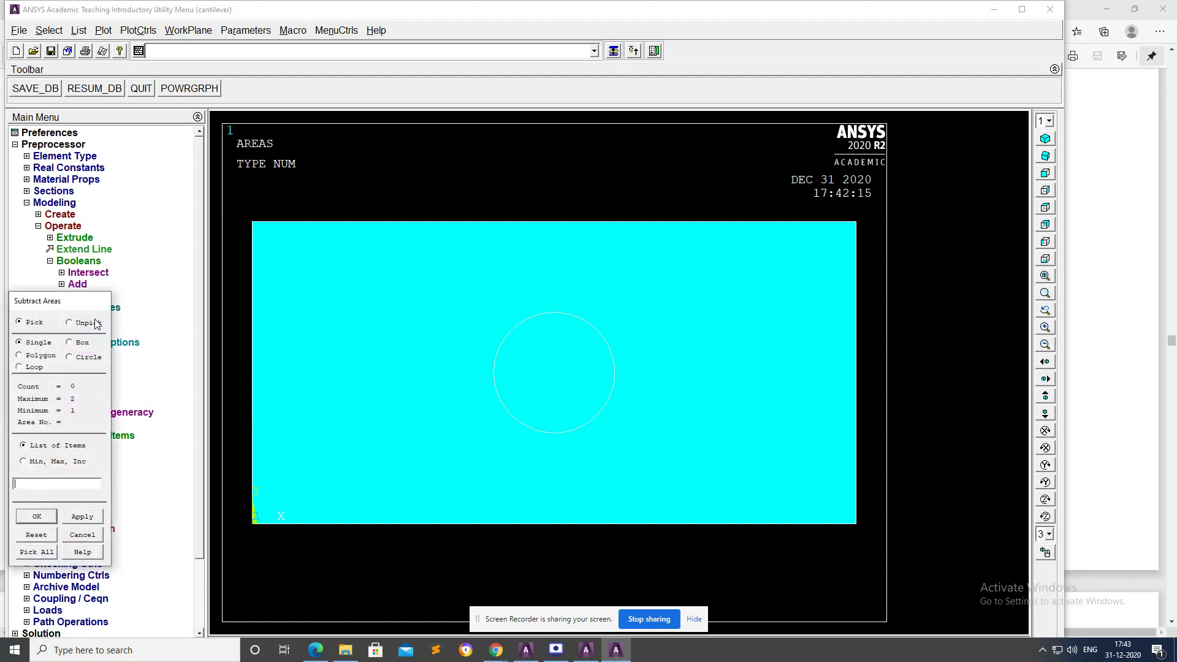
left_click(549, 371)
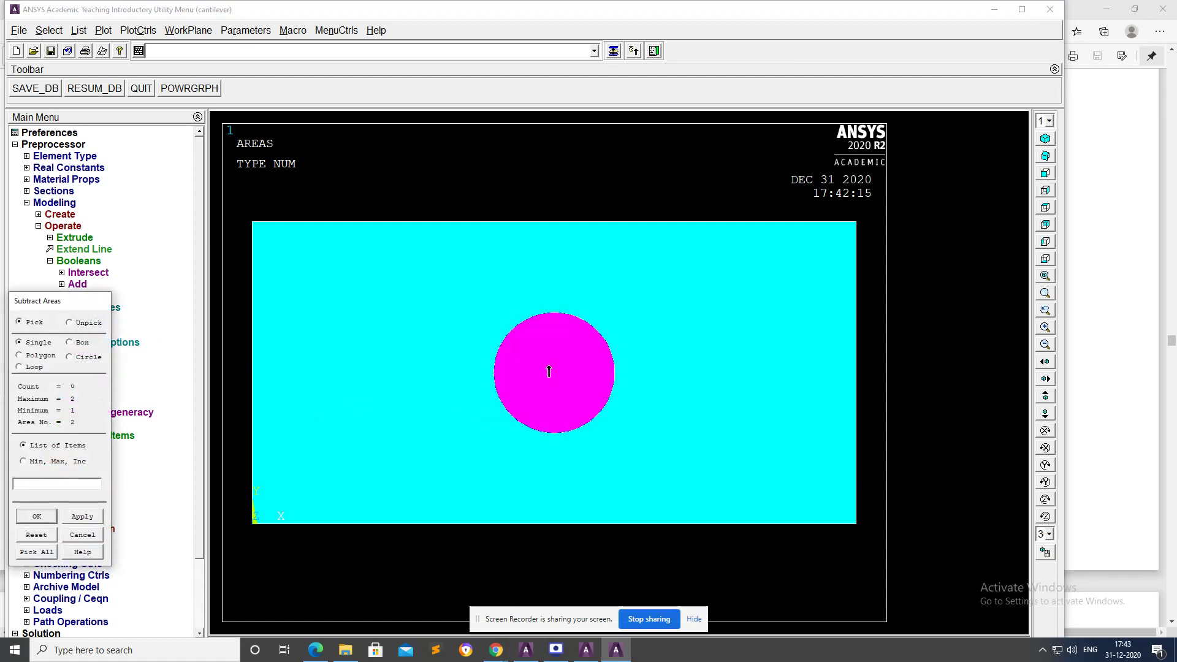
left_click(38, 518)
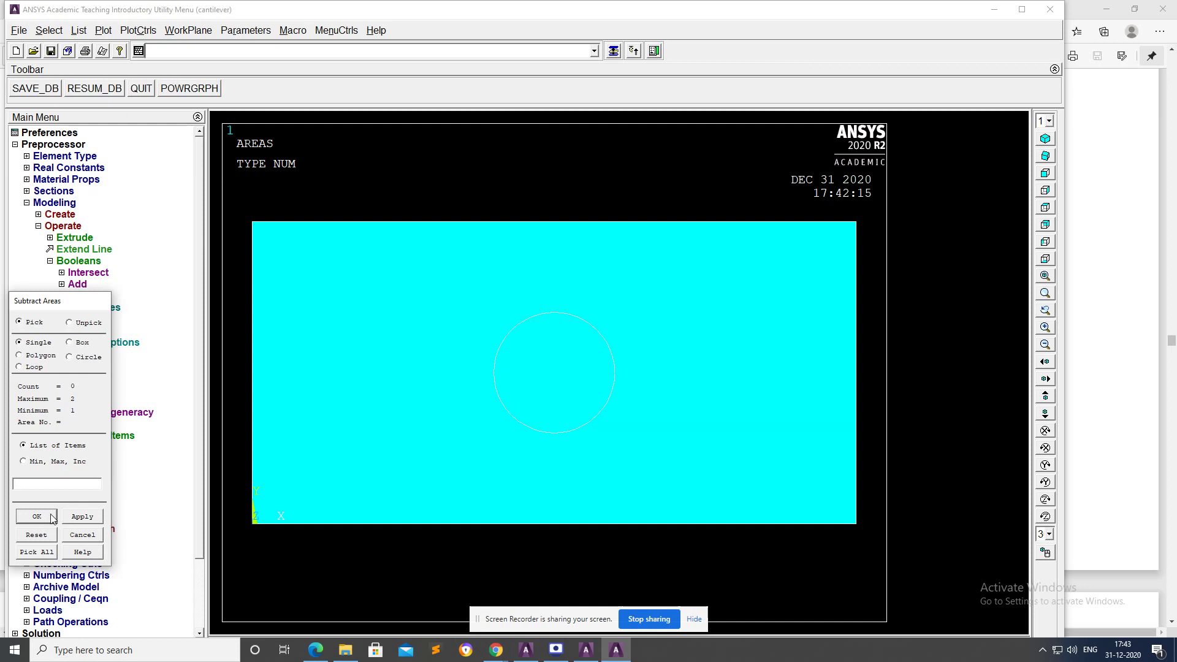
left_click(46, 539)
left_click(78, 535)
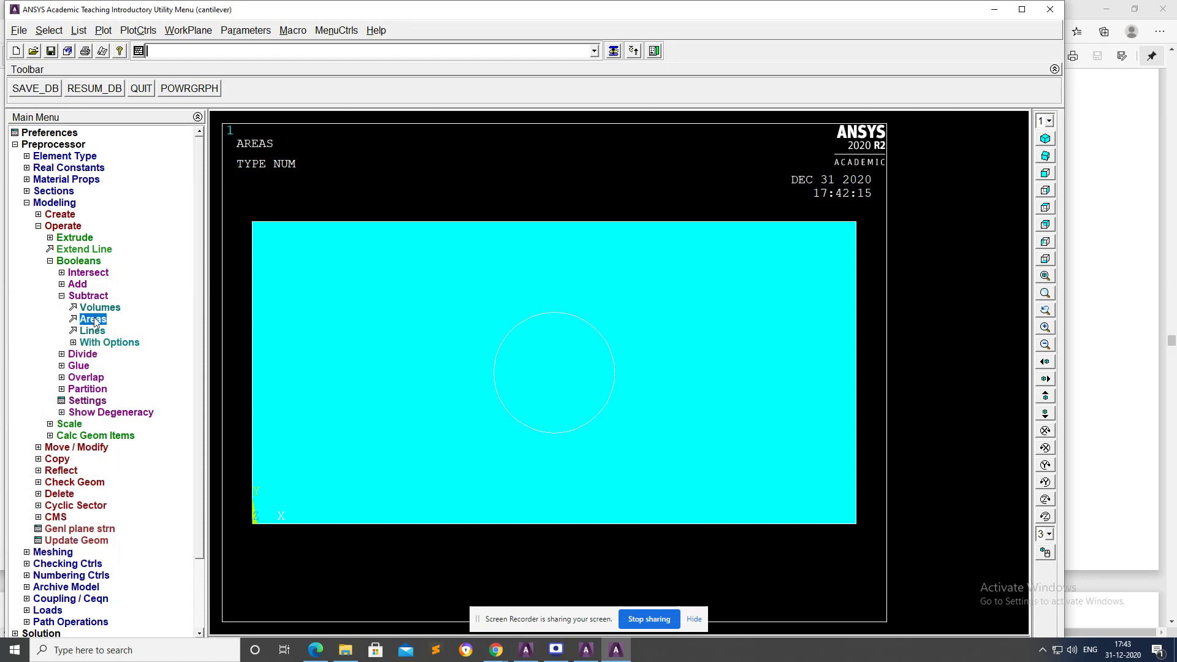
left_click(94, 319)
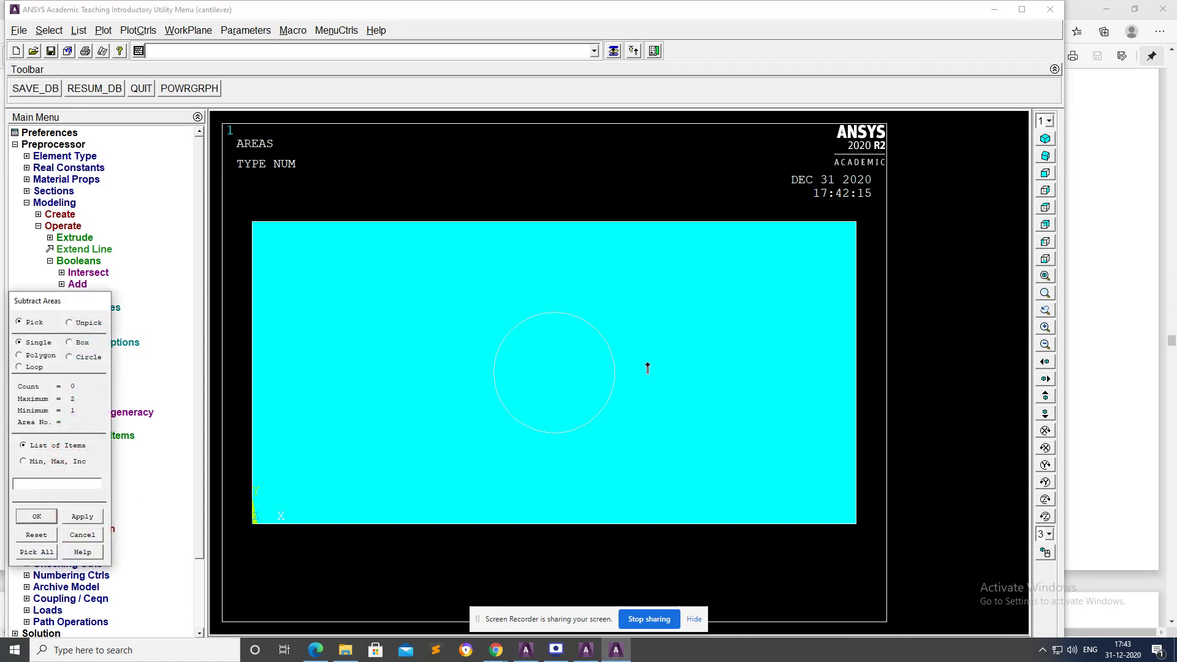
left_click(322, 290)
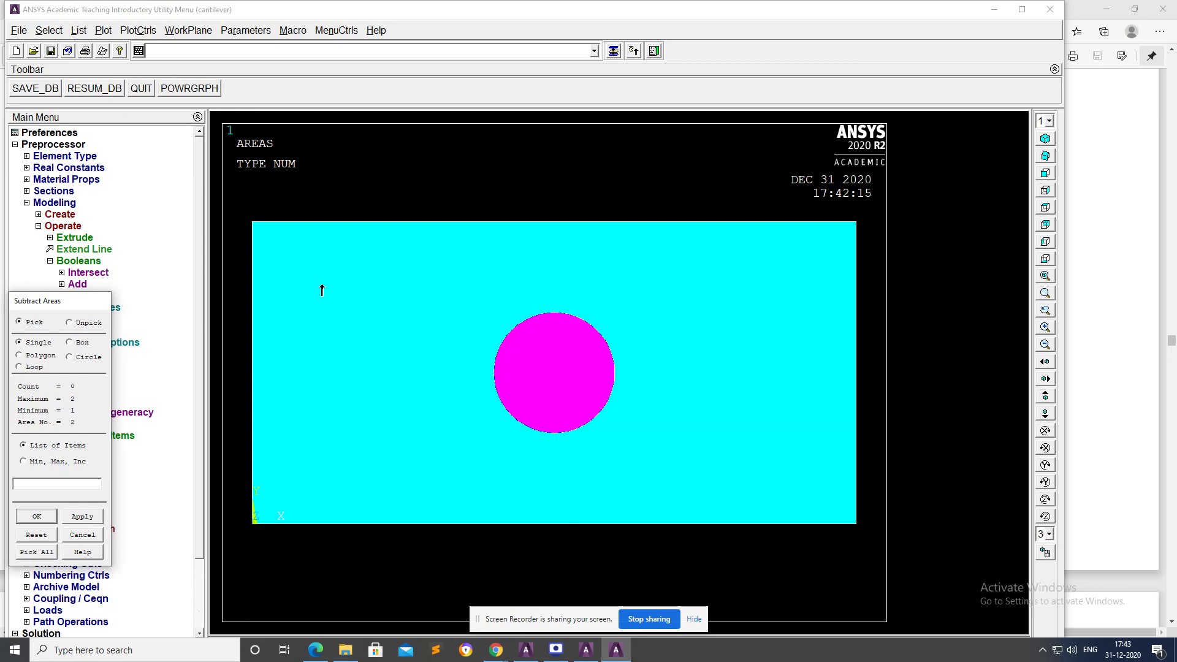
left_click(322, 290)
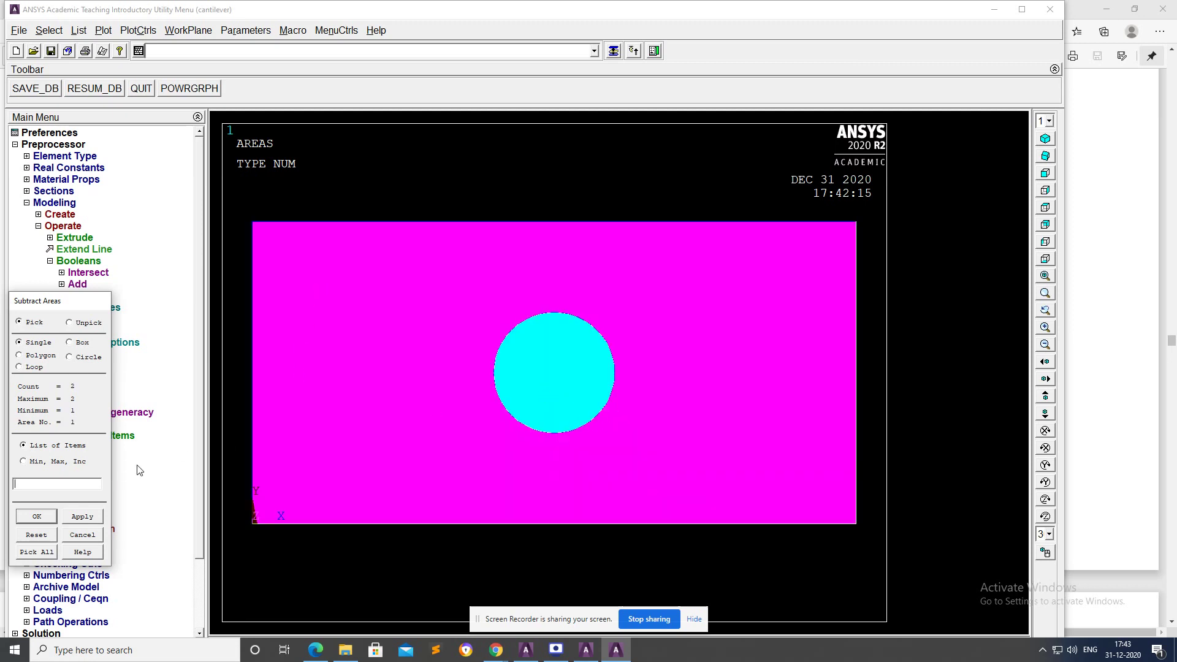
left_click(48, 536)
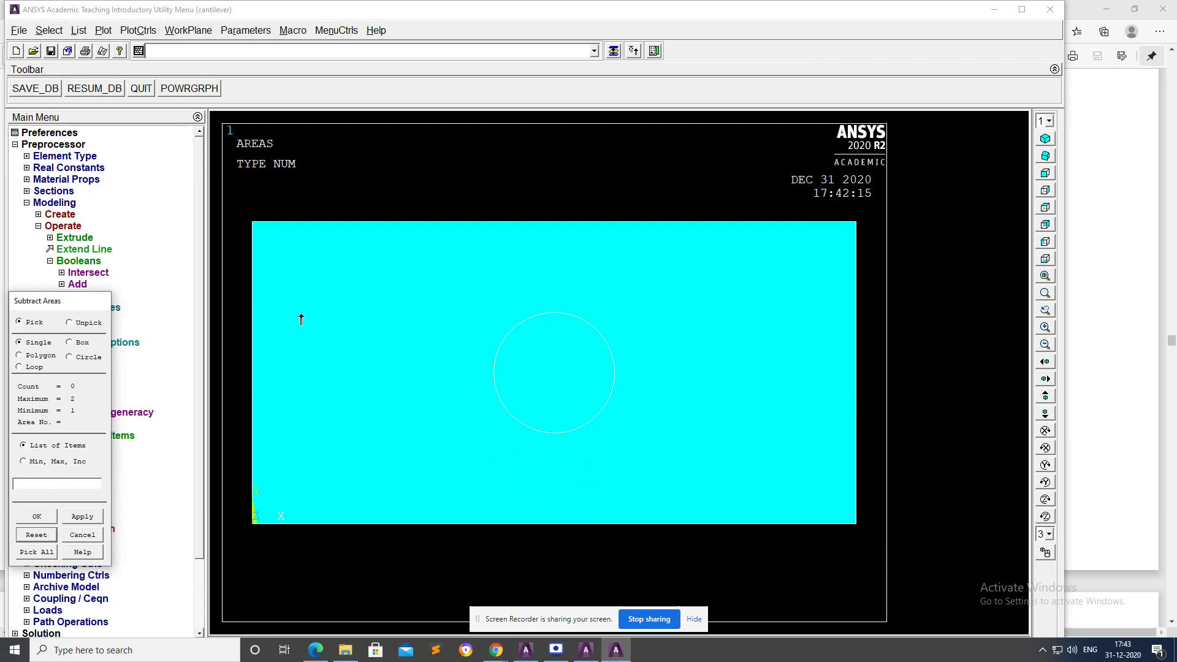
left_click(280, 249)
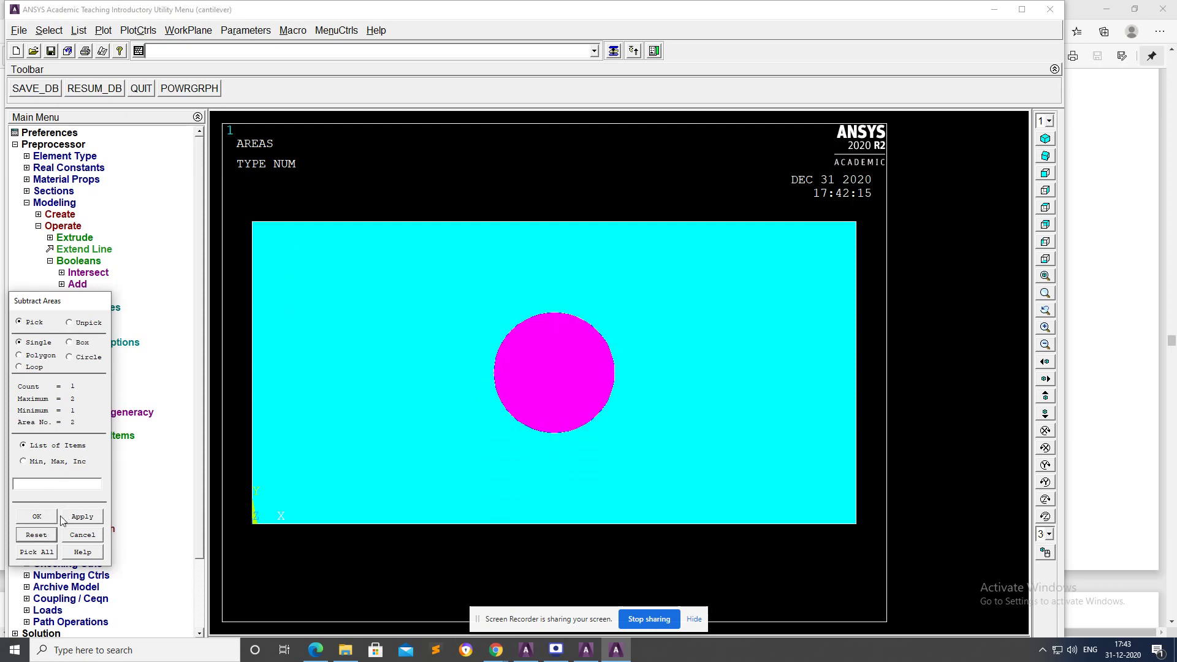
left_click(38, 536)
Choose the rectangular plate as the base area and subtract the central circular area from it to cut the hole.
left_click(630, 430)
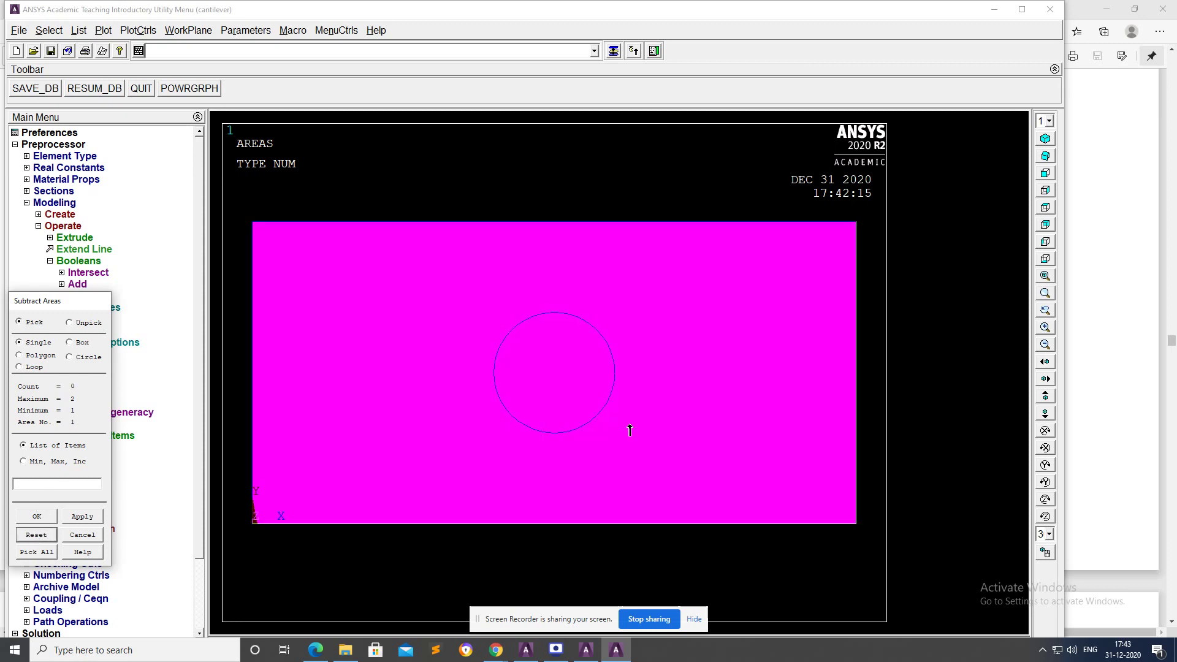
left_click(38, 518)
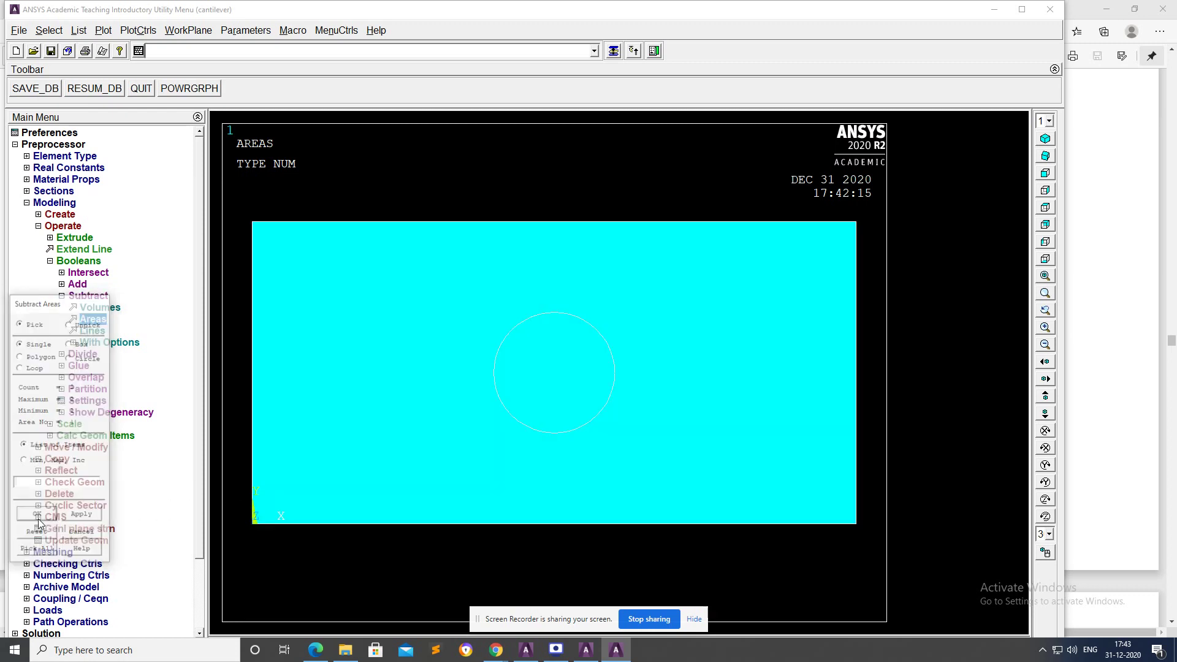
left_click(543, 431)
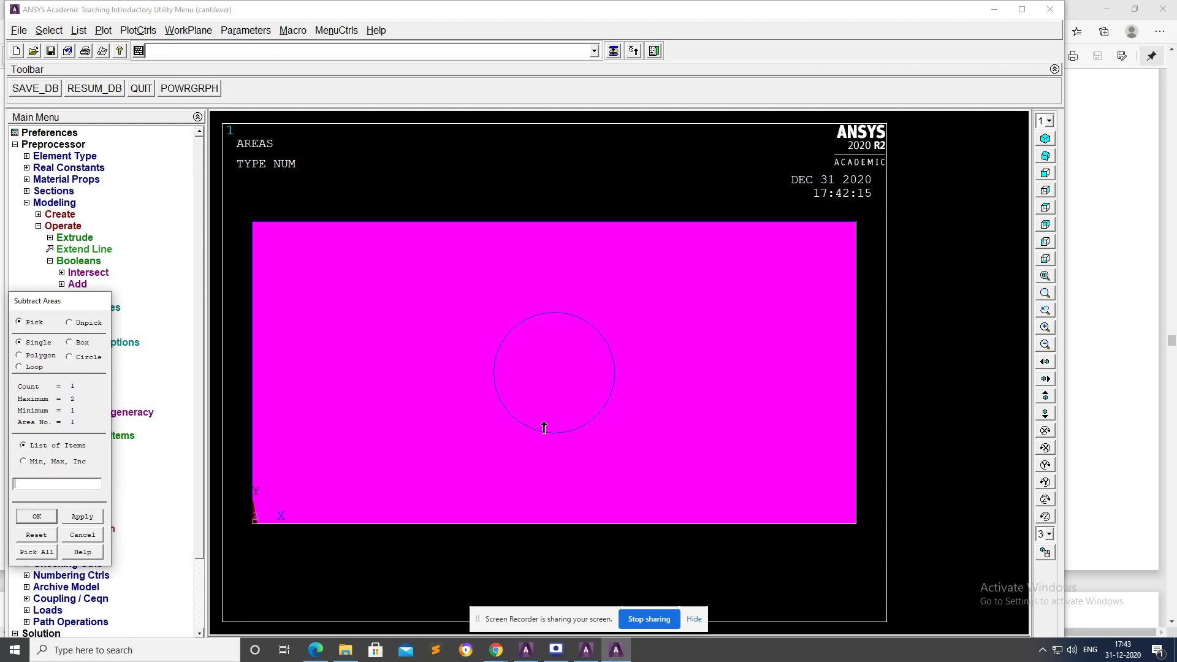
left_click(544, 427)
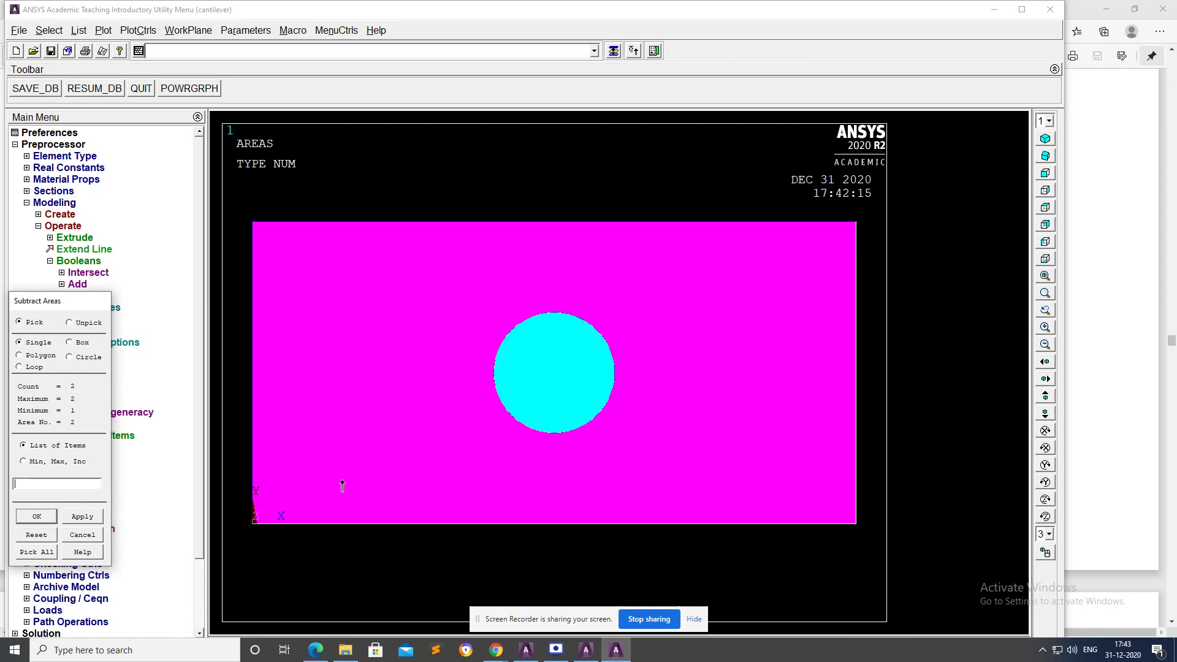
left_click(36, 516)
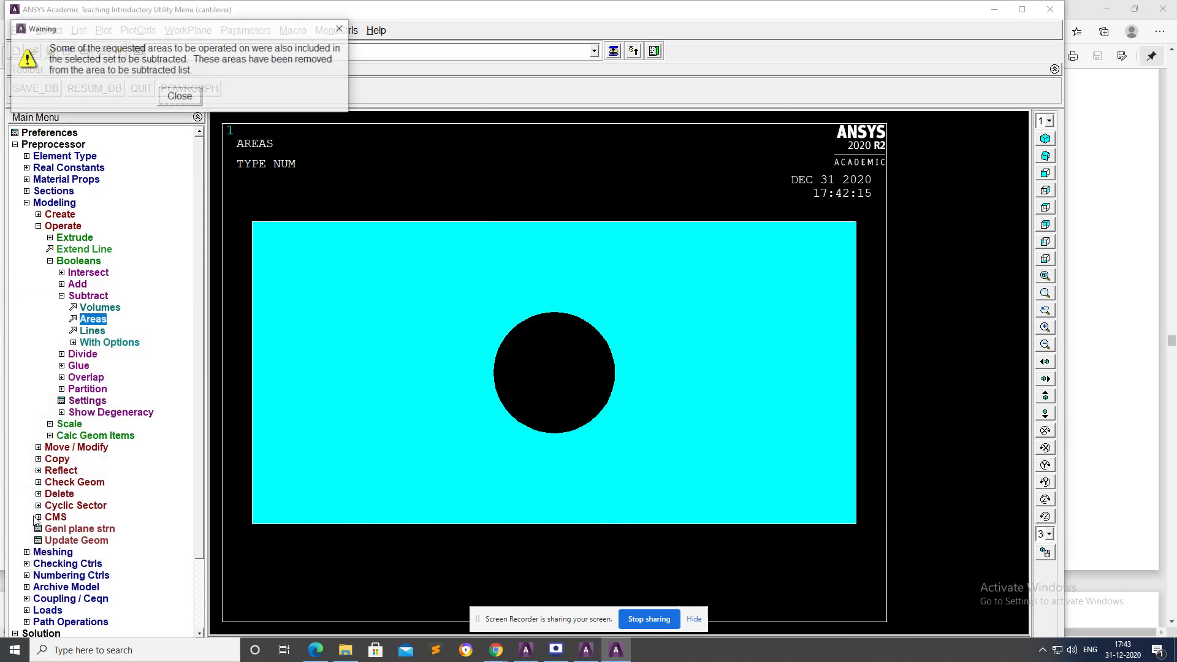
left_click(186, 98)
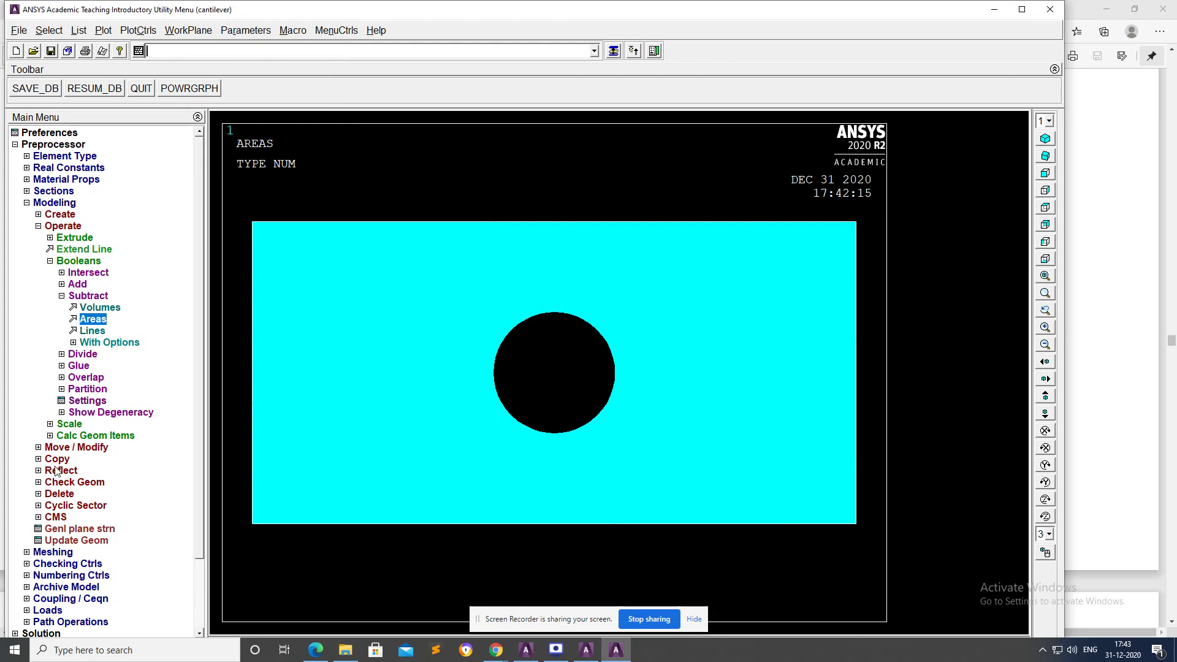
Set the element edge length on the plate area to 5 using the MeshTool area size controls.
left_click(56, 552)
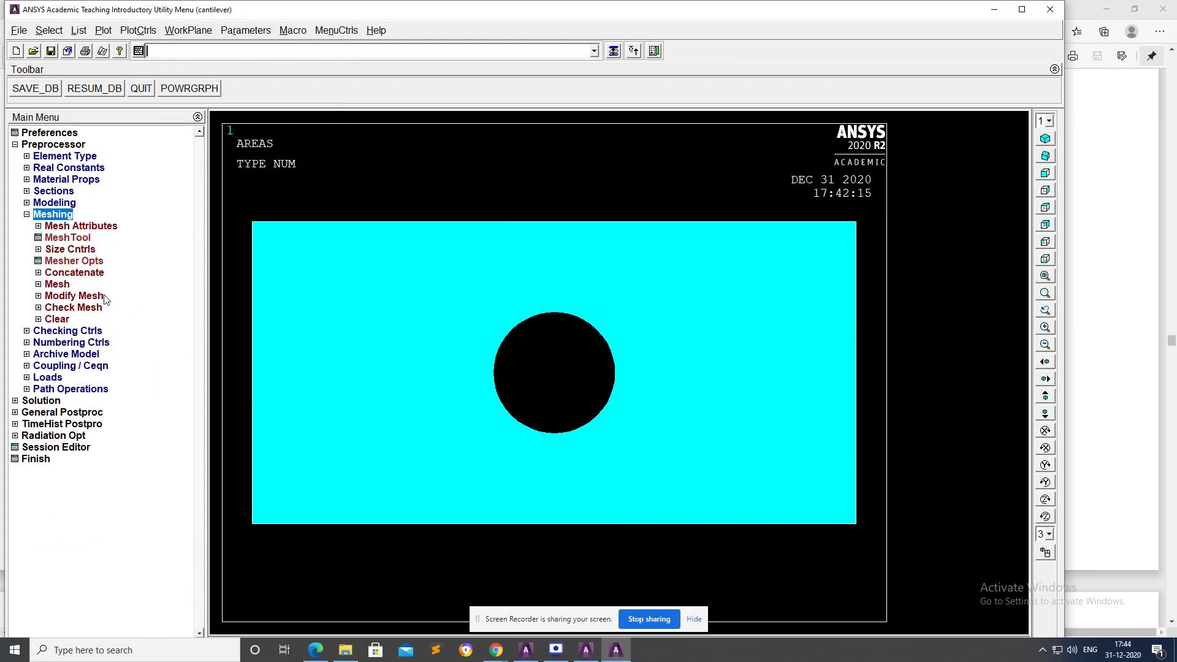
left_click(67, 237)
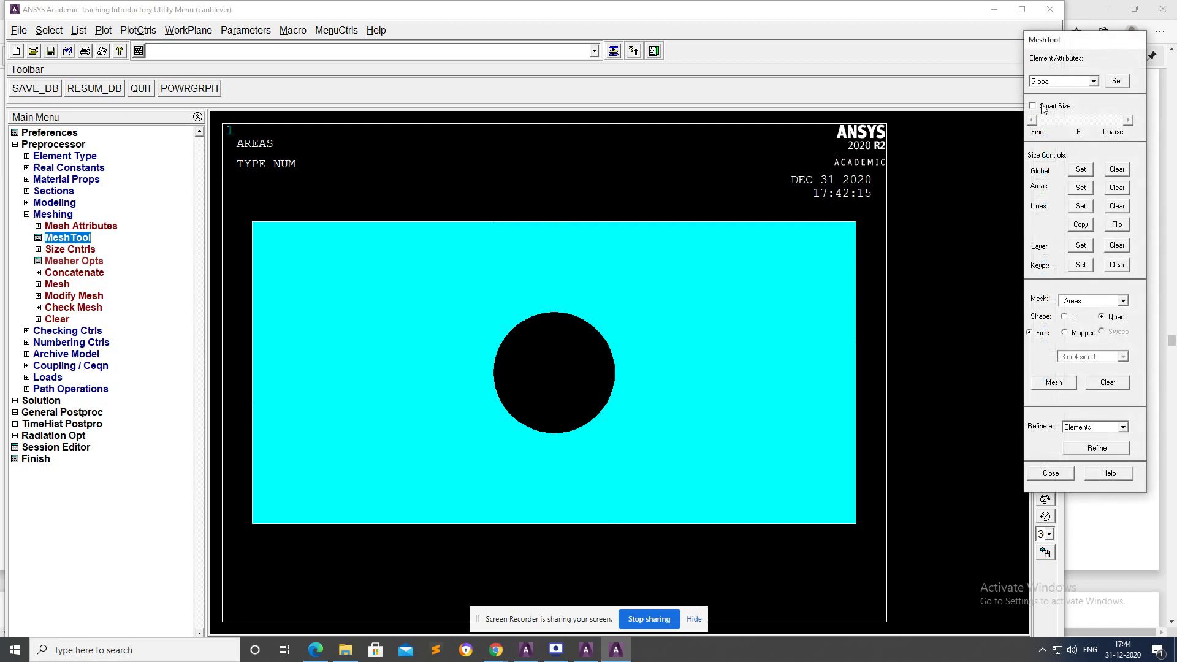
left_click(1080, 187)
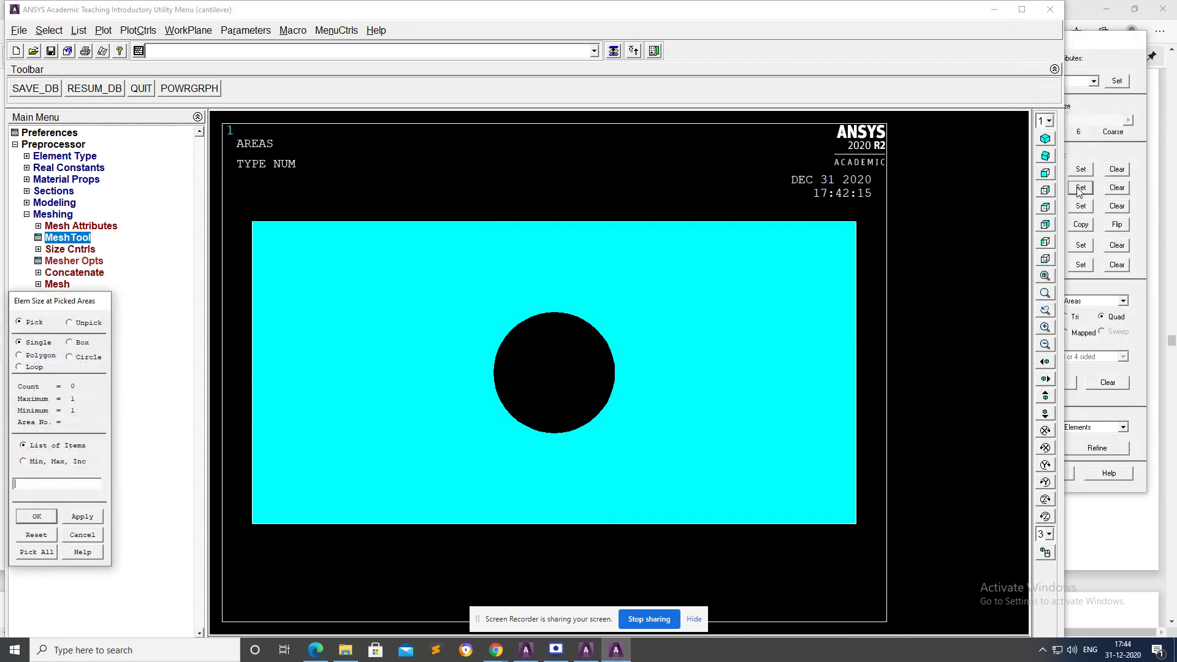
left_click(290, 403)
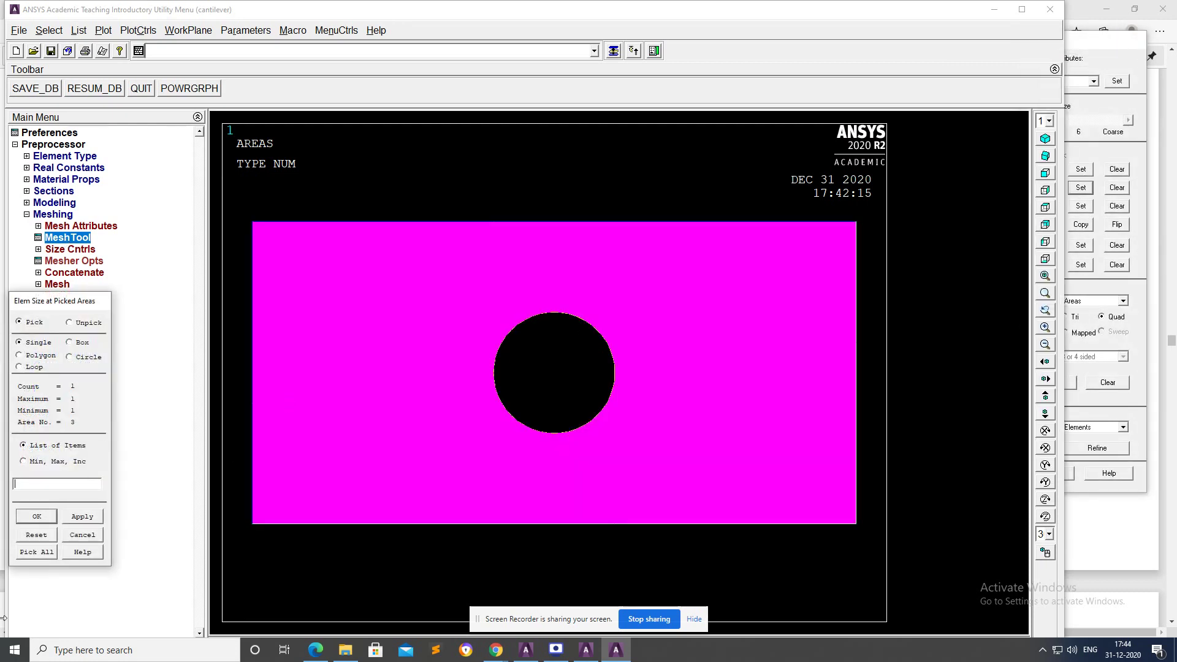
left_click(36, 516)
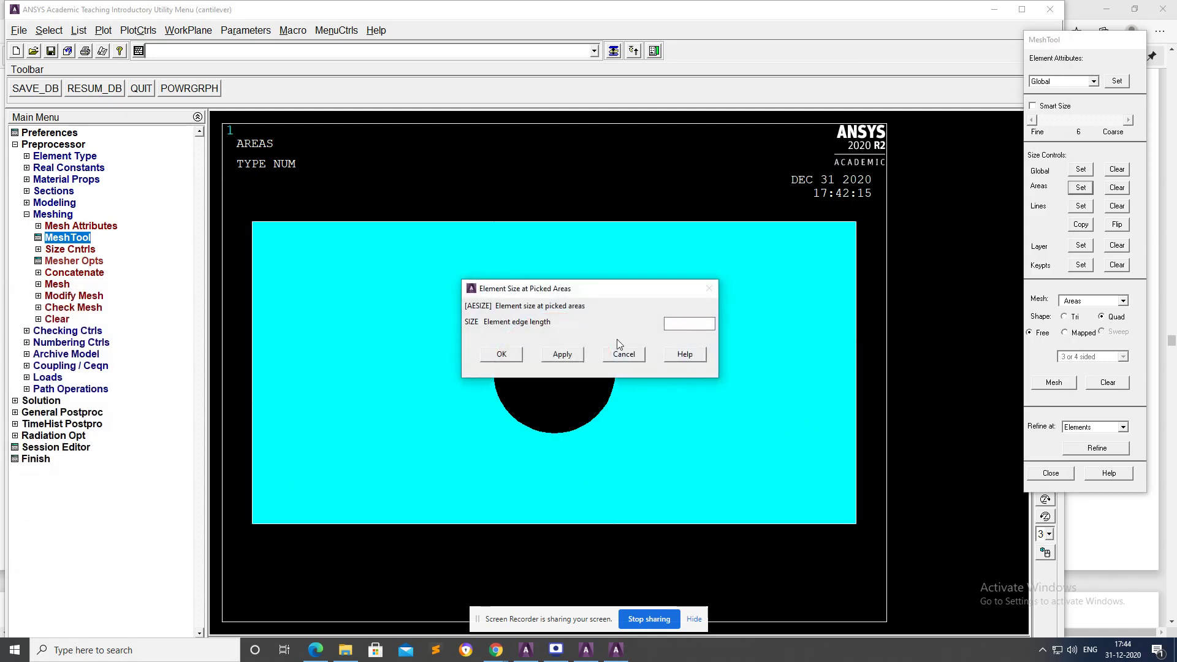
type("5")
left_click(562, 355)
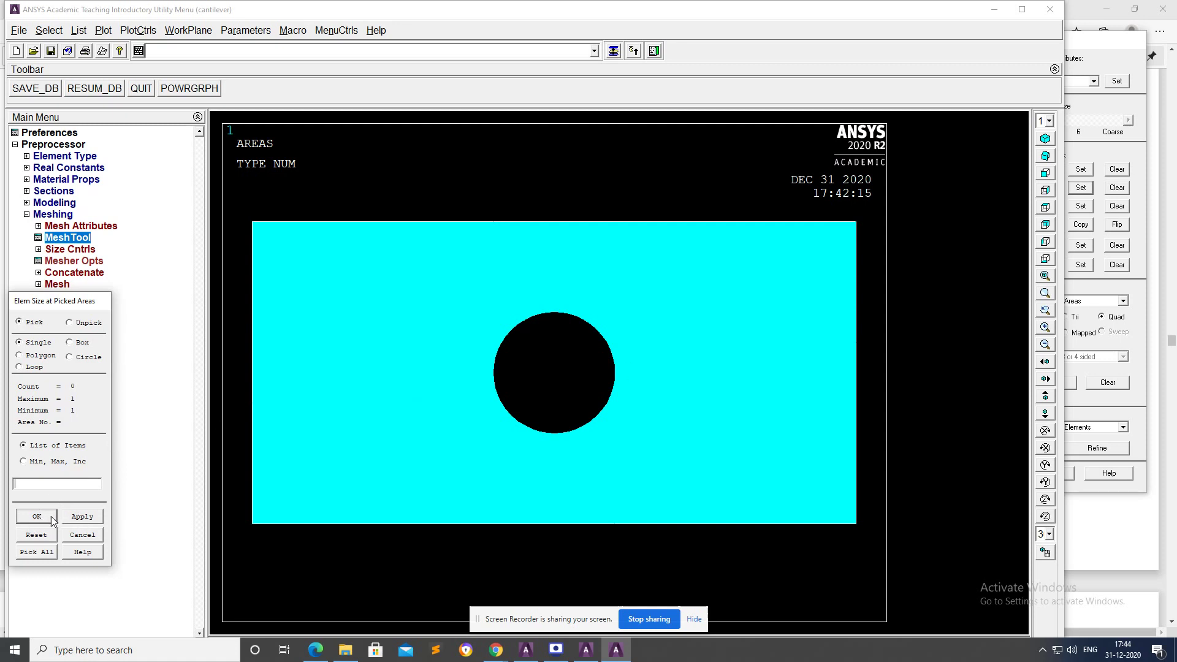
left_click(393, 395)
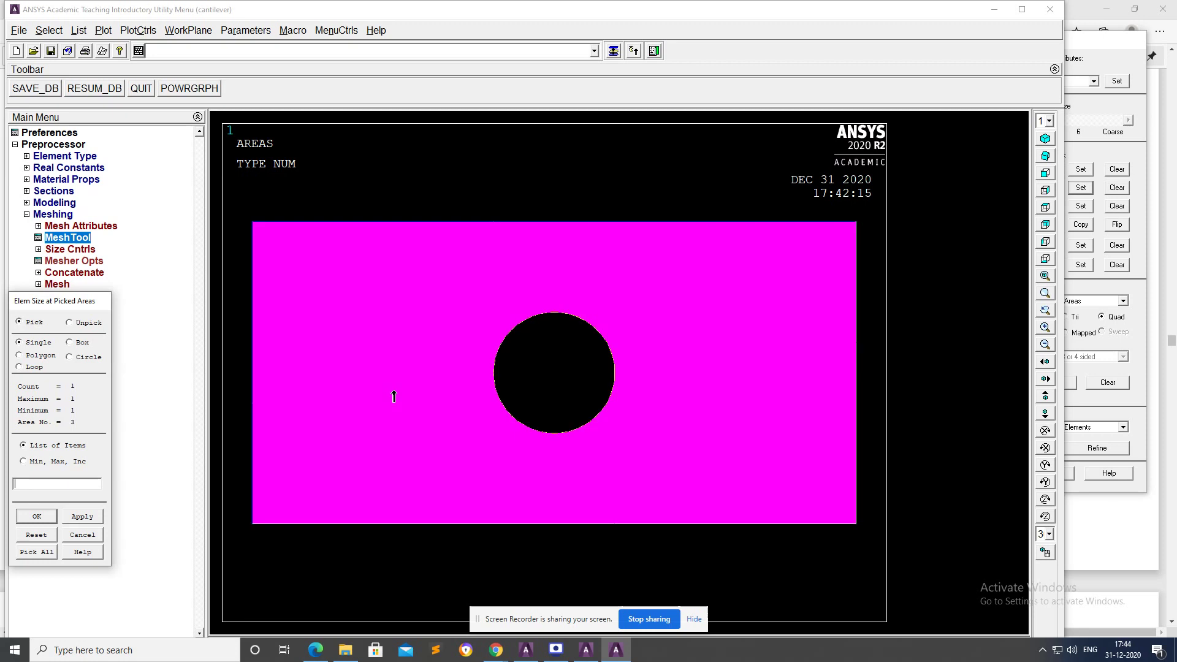
left_click(37, 518)
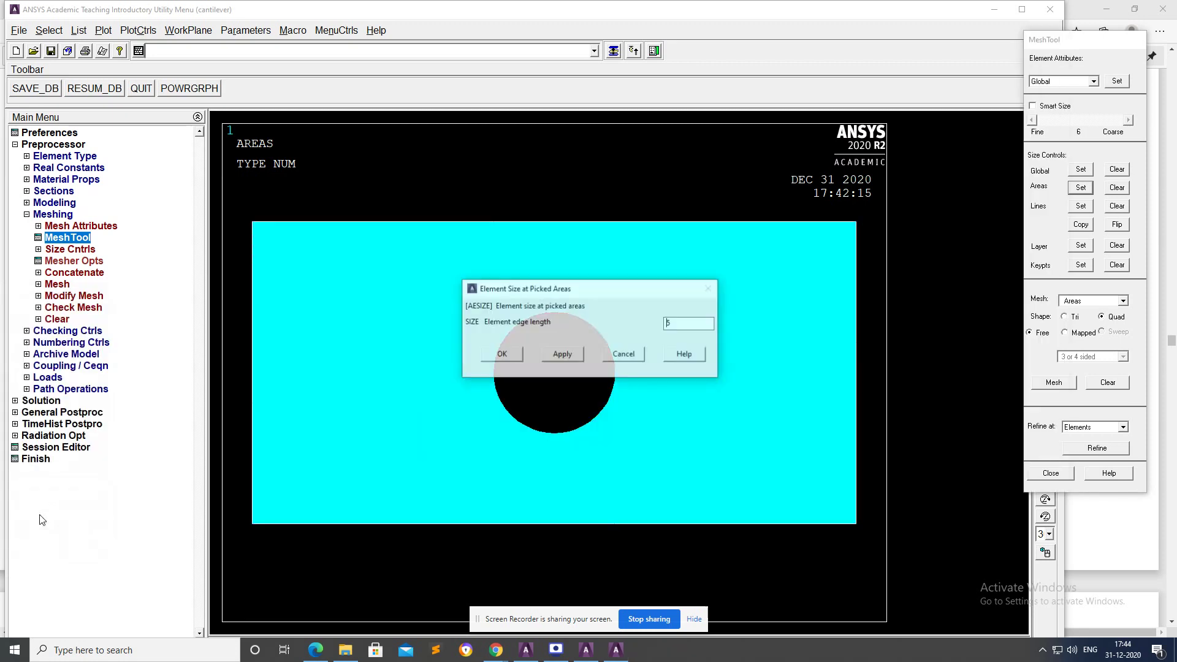
left_click(492, 358)
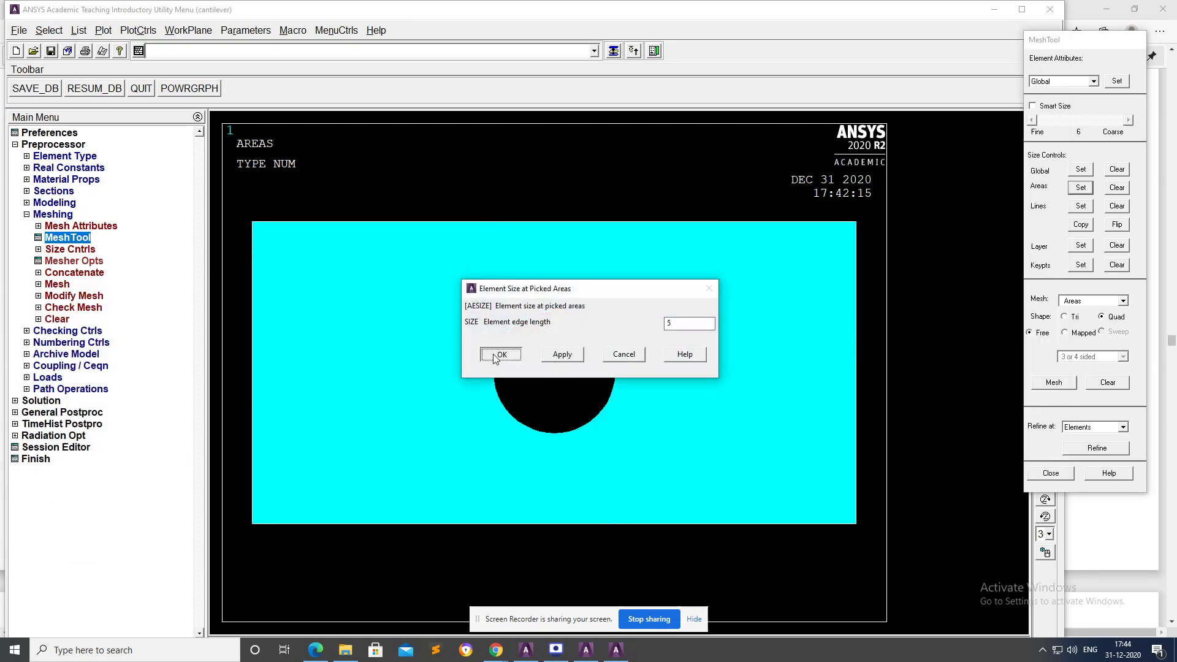
left_click(1113, 65)
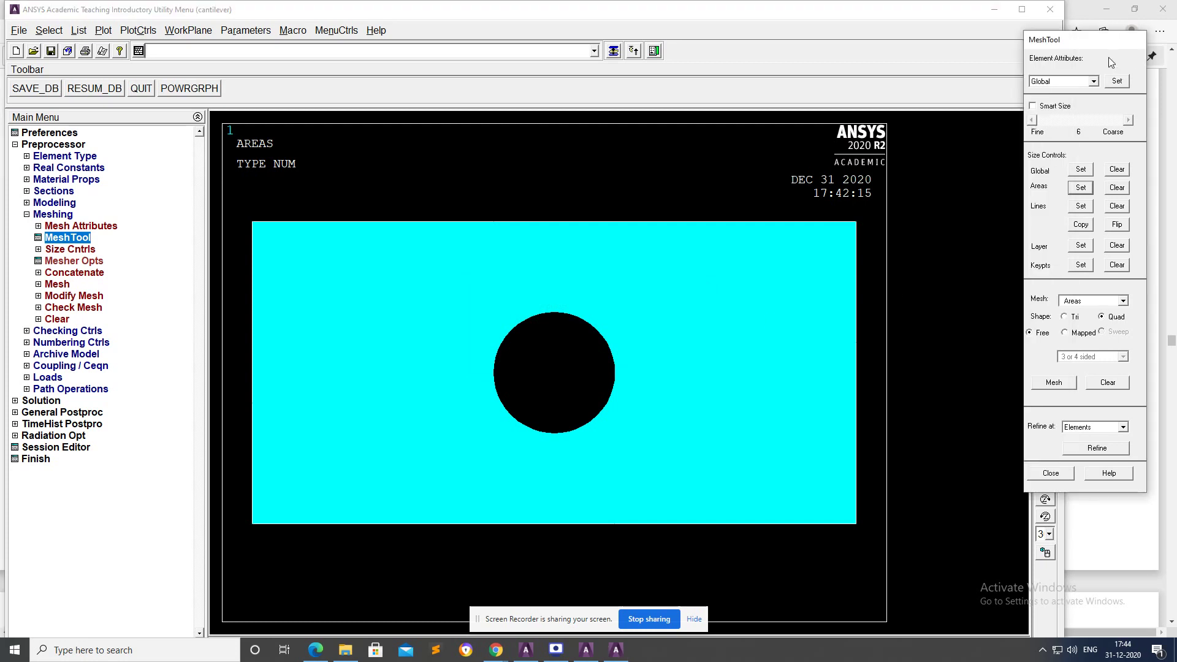
left_click(1082, 188)
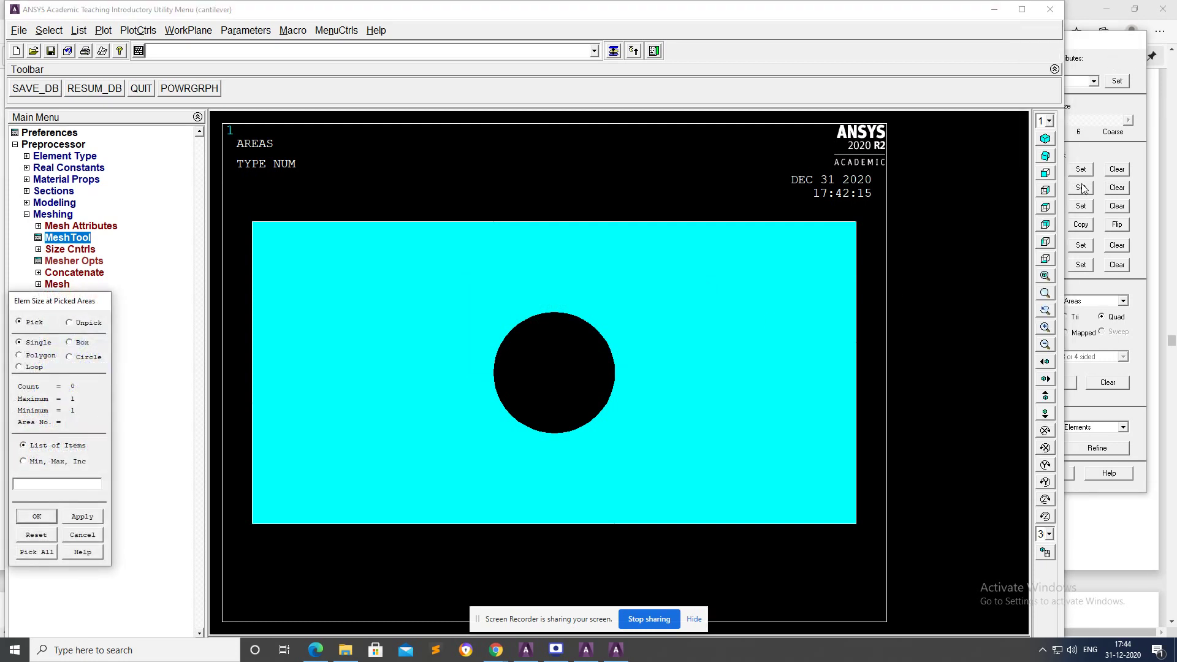
left_click(35, 518)
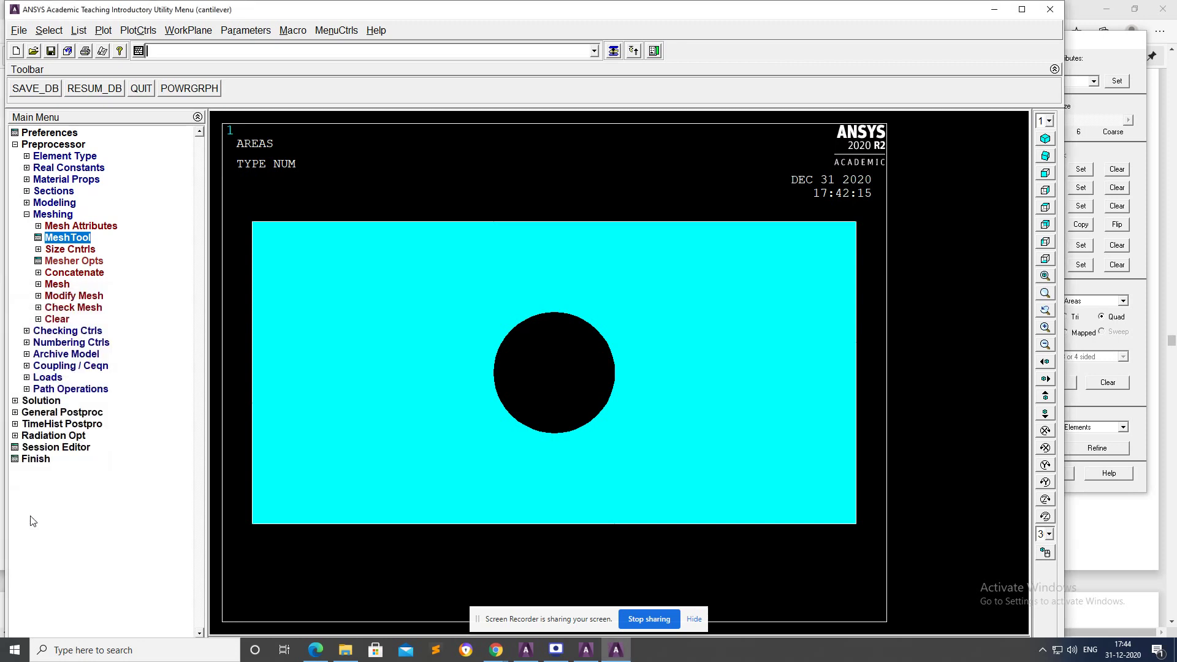
Mesh the plate area with free triangular (Tri) elements using the MeshTool.
left_click(1100, 64)
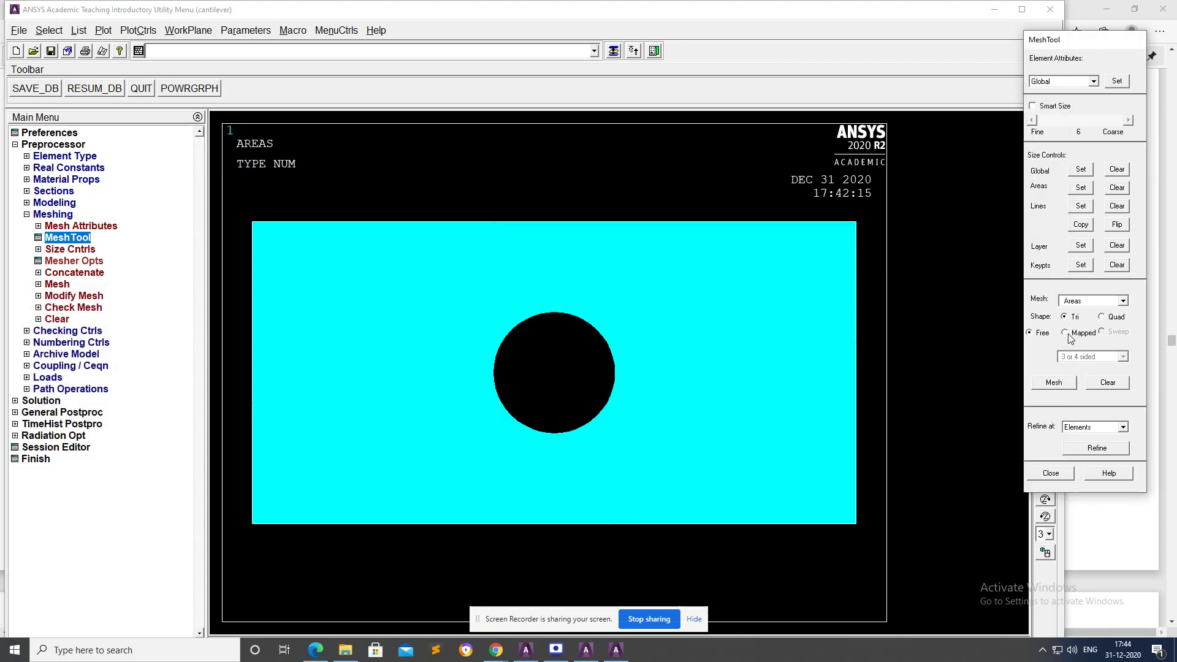
left_click(1053, 382)
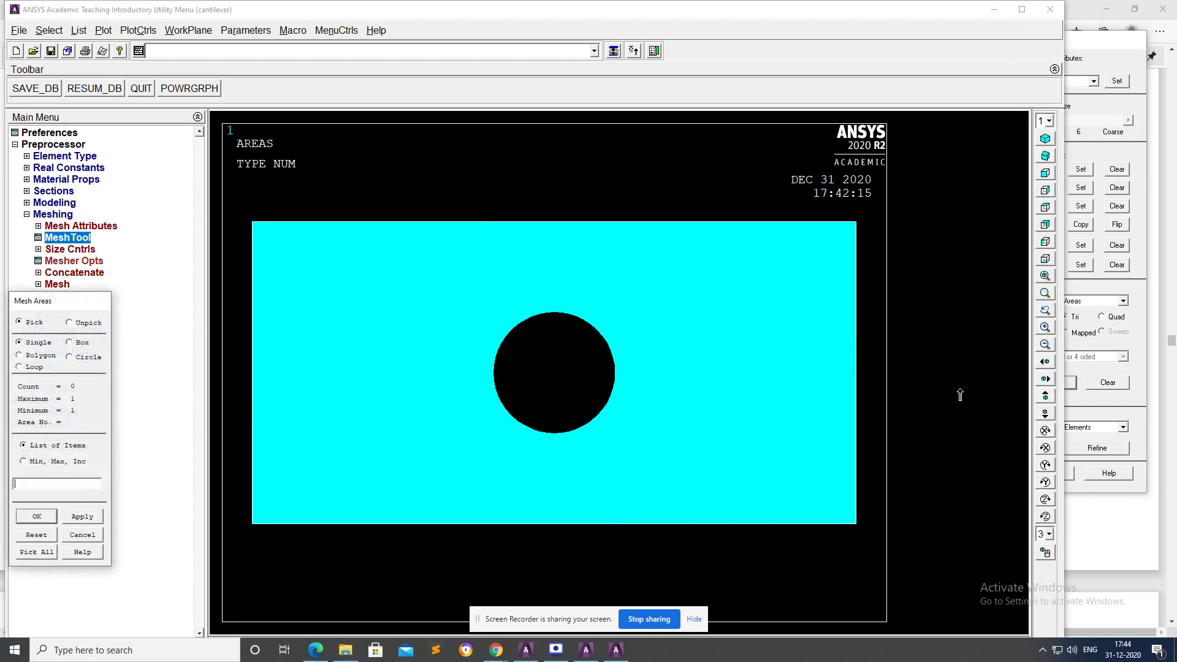
left_click(468, 427)
left_click(28, 518)
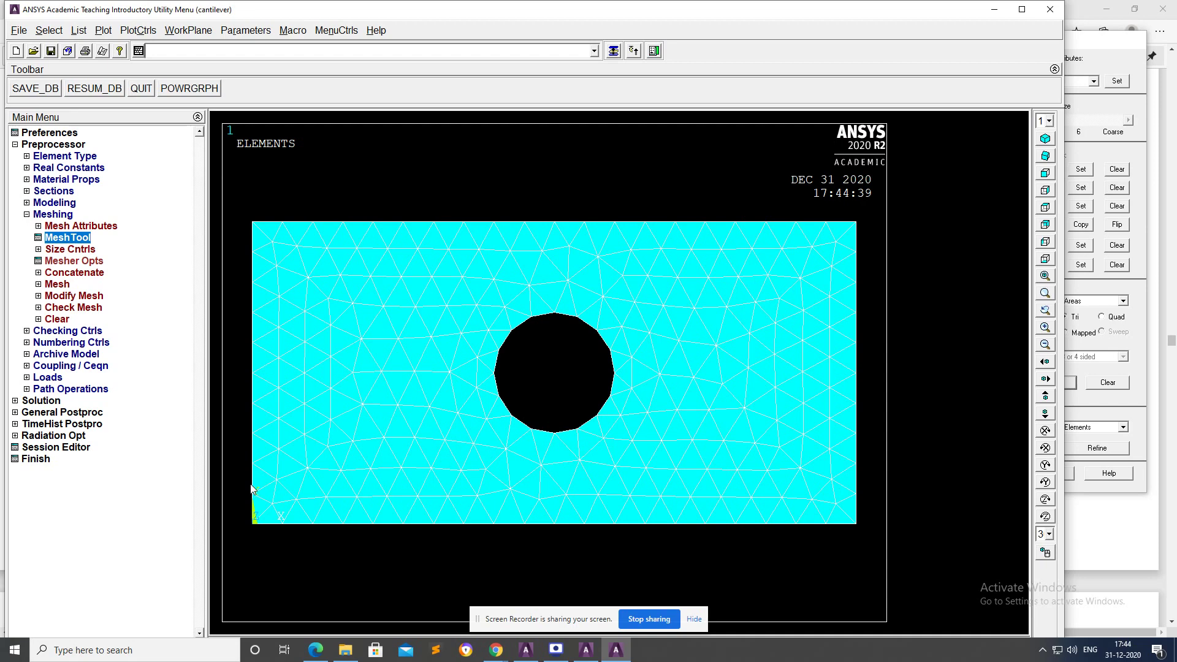
Apply a structural displacement constraint of All DOF to the plate's left edge line.
left_click(40, 400)
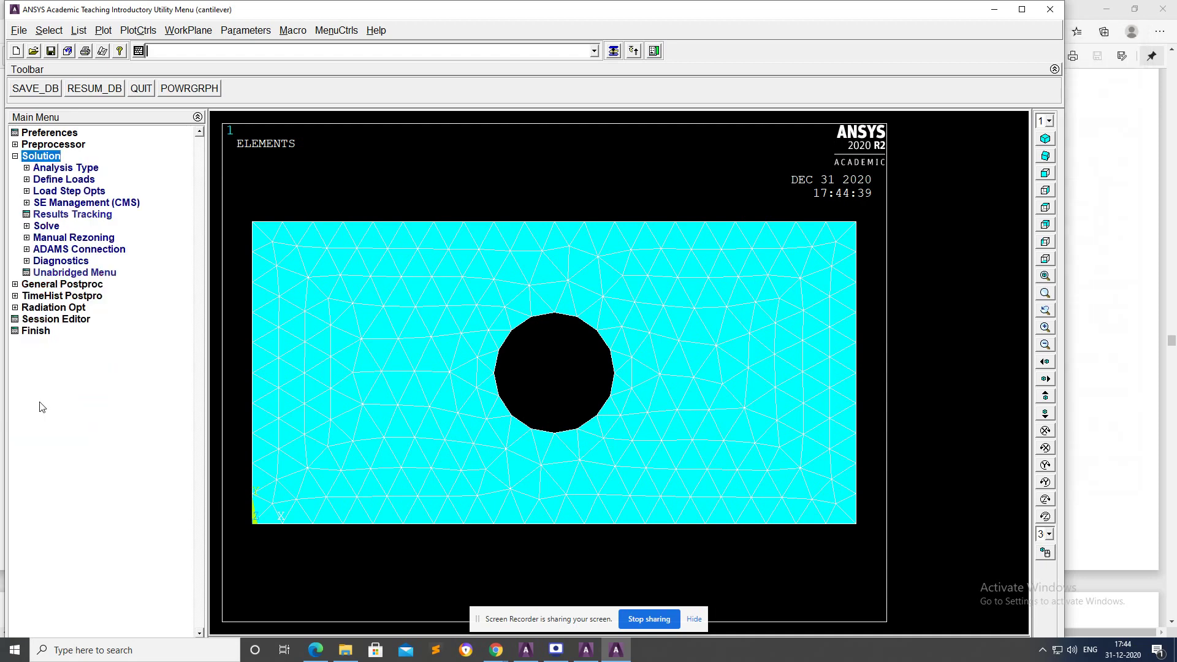
left_click(44, 180)
left_click(56, 203)
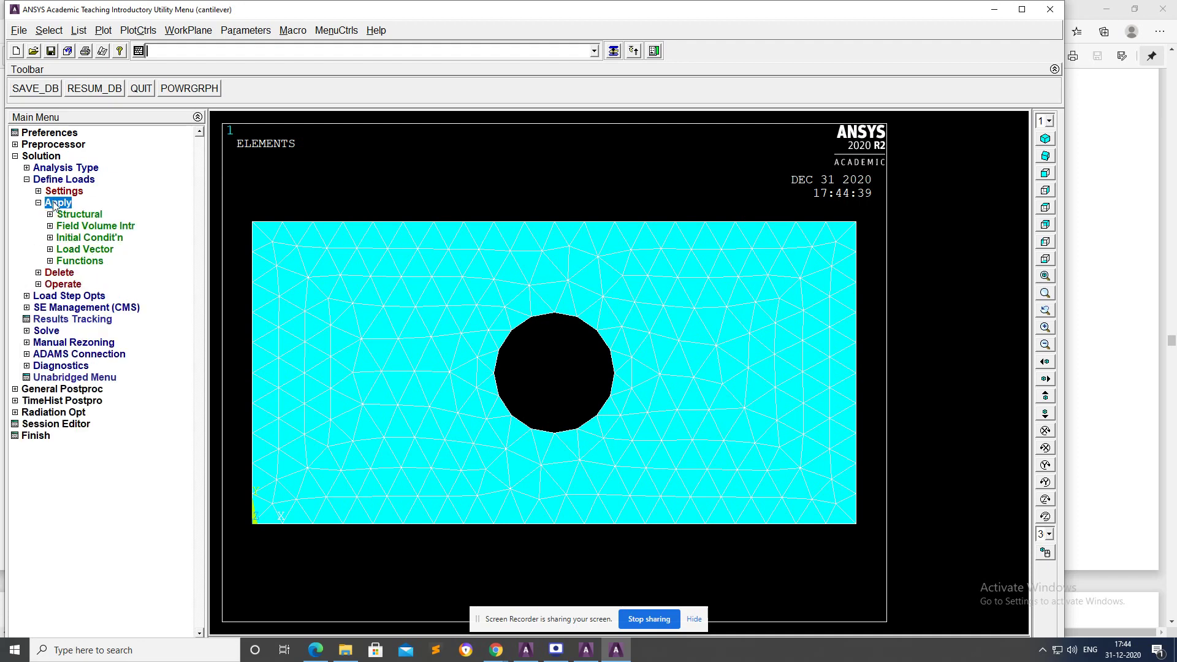
left_click(64, 216)
left_click(78, 227)
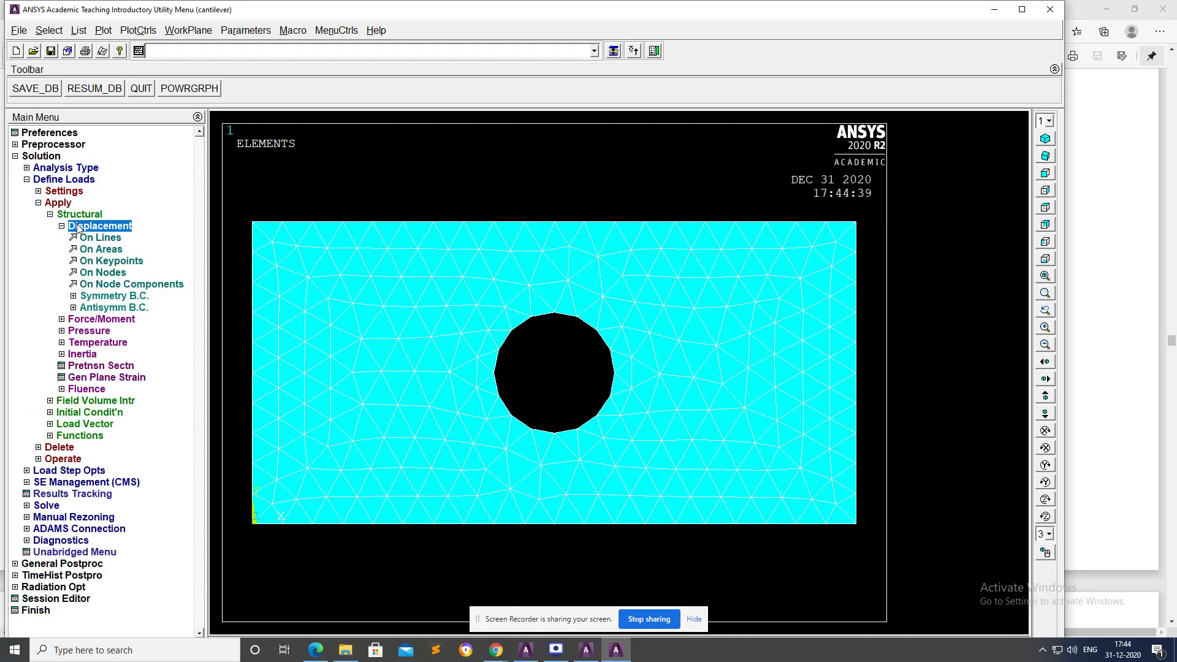
left_click(100, 238)
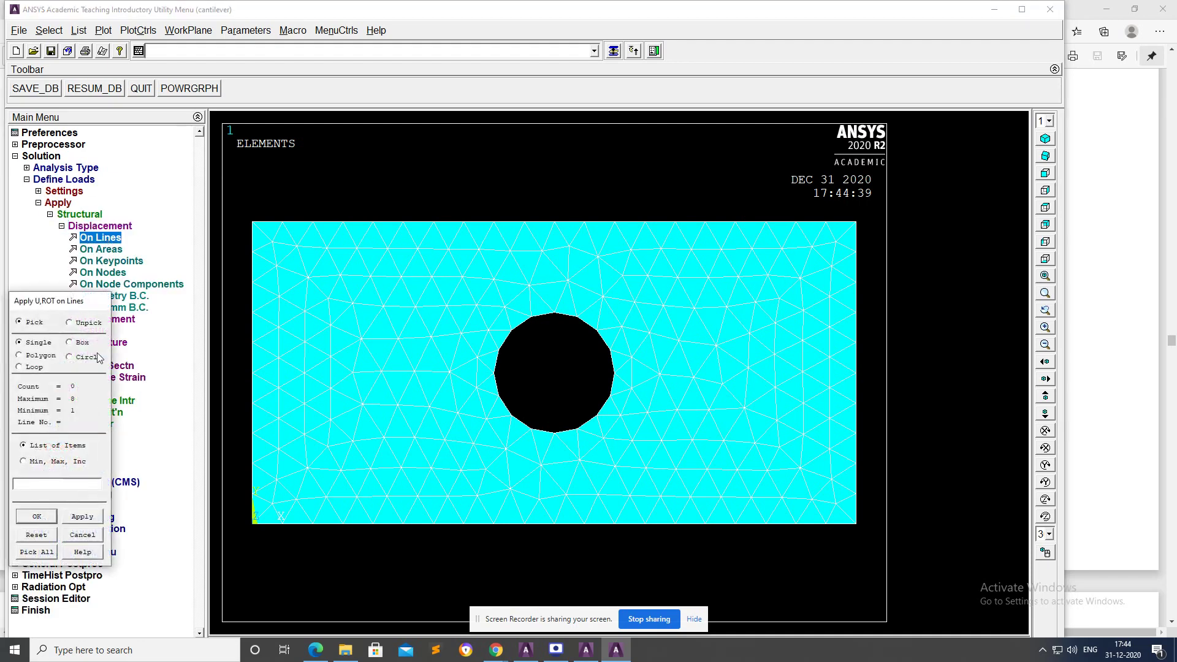
left_click(250, 346)
left_click(37, 516)
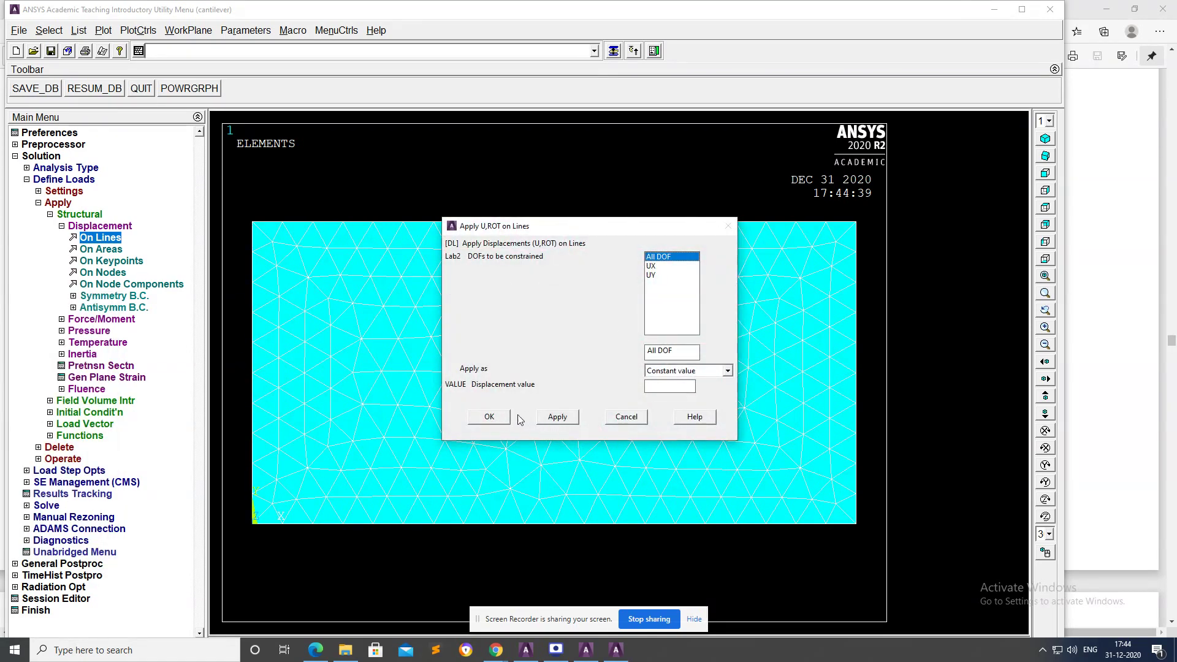
left_click(487, 417)
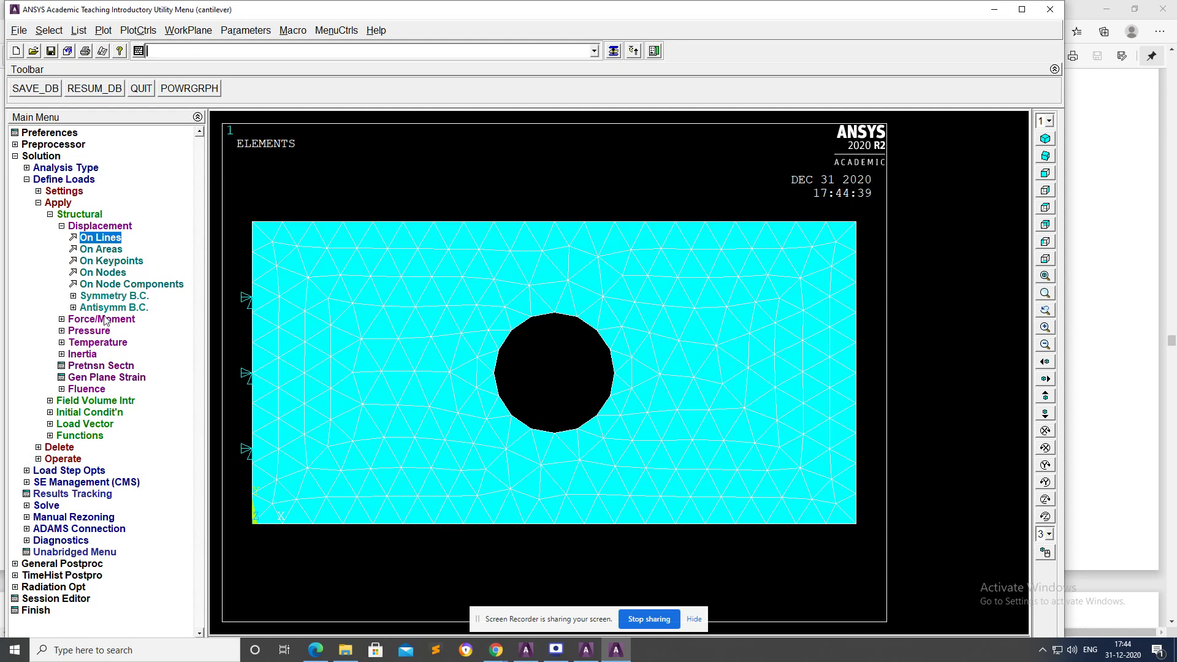
Apply a constant pressure of -1 to the plate's right edge line.
left_click(99, 331)
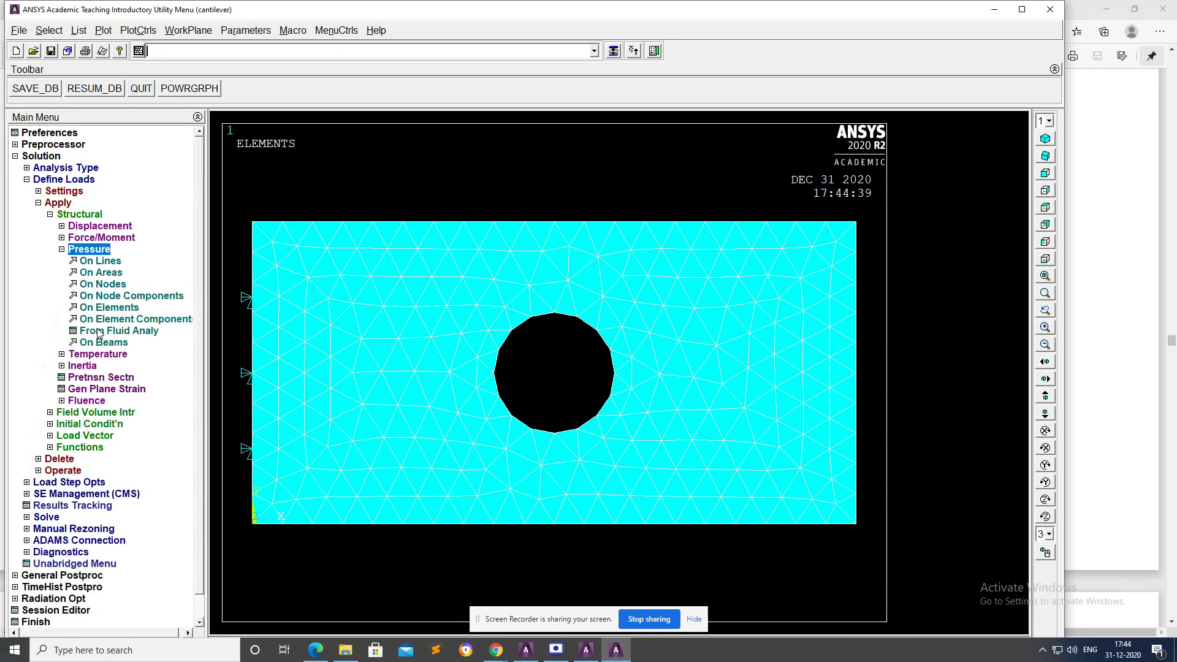
left_click(111, 261)
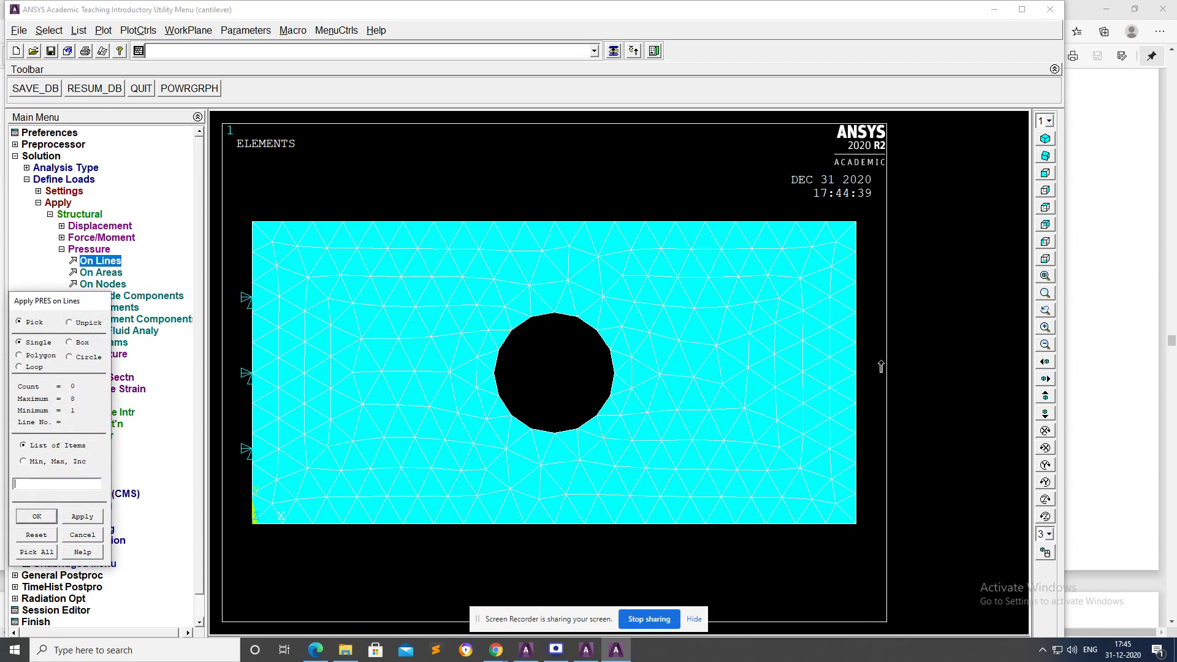
left_click(857, 368)
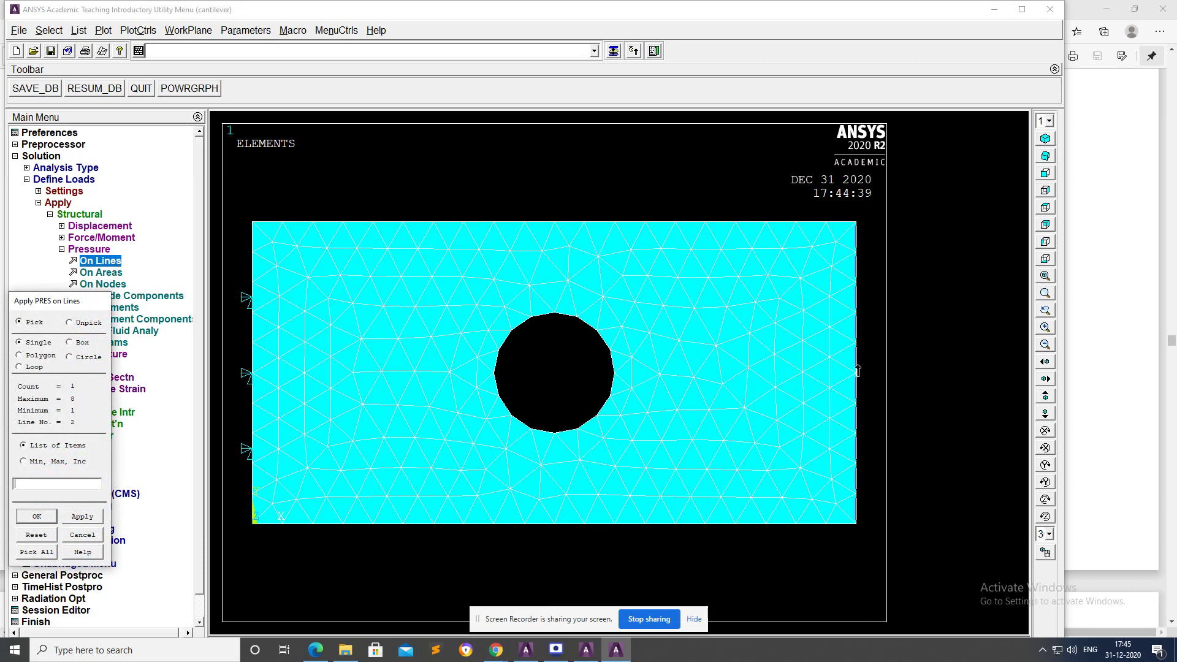
left_click(37, 517)
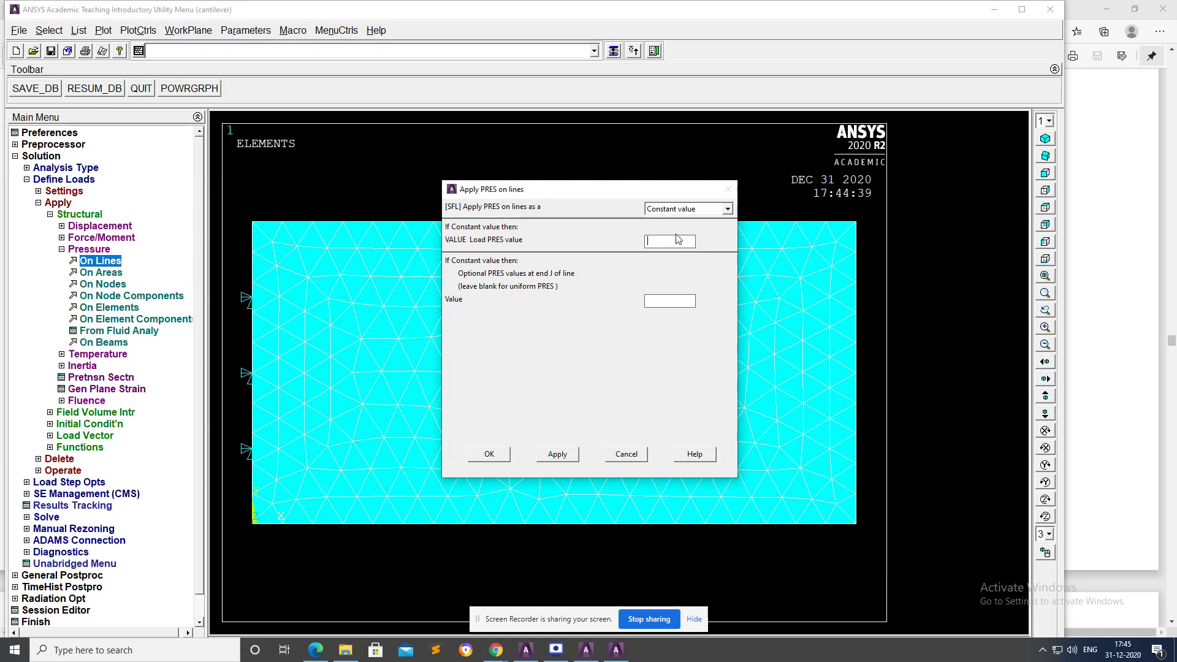
type("-1")
left_click(490, 454)
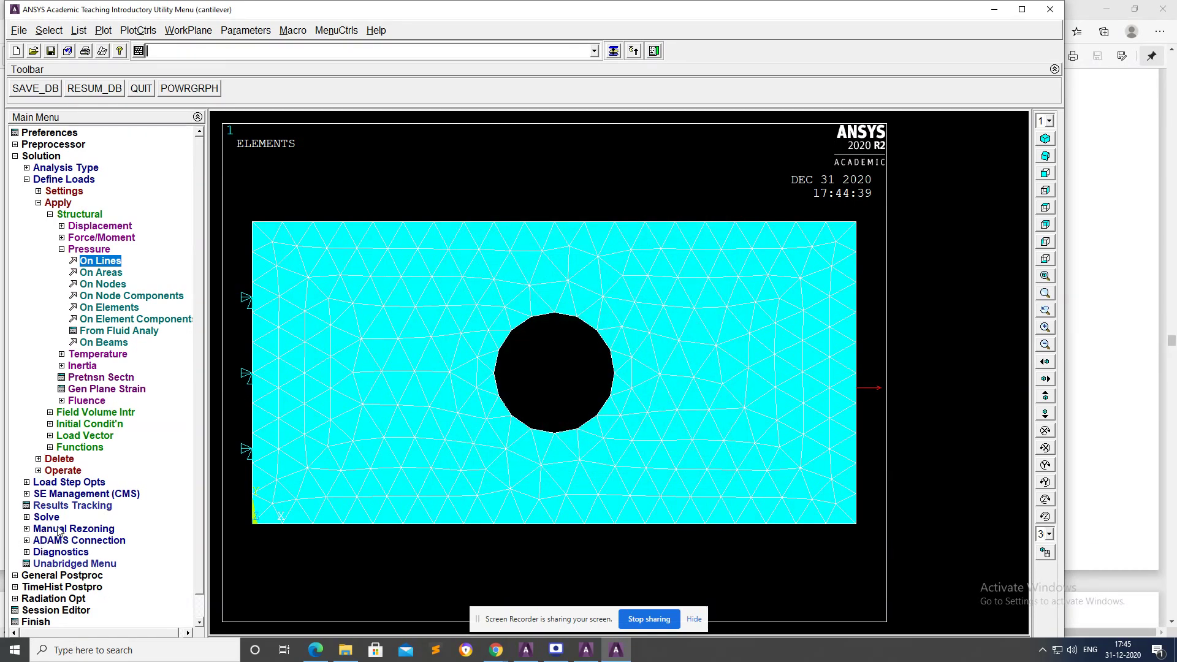
Solve the current load step and dismiss the solution note and status window.
left_click(53, 518)
left_click(65, 239)
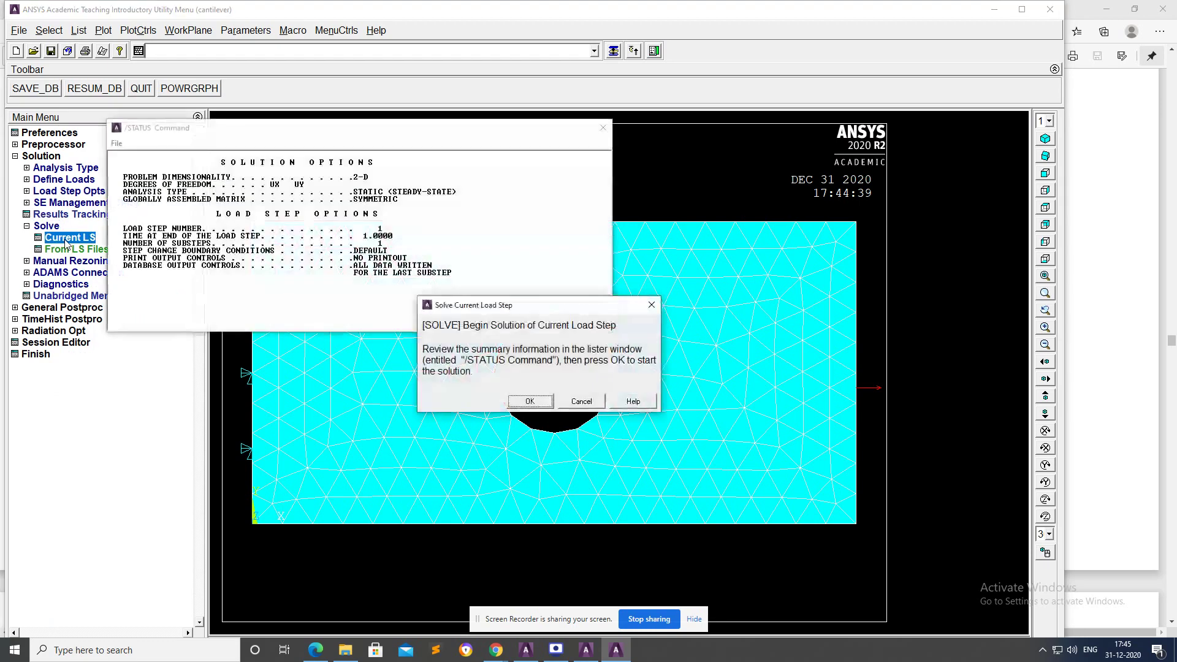
left_click(531, 403)
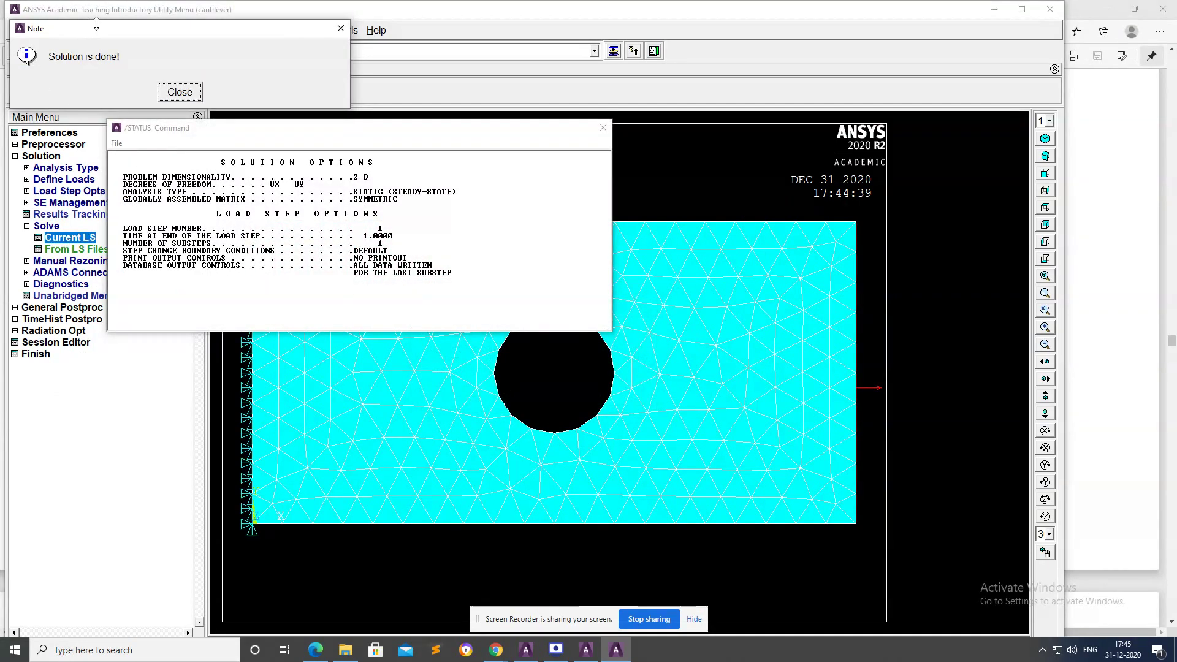
left_click(178, 90)
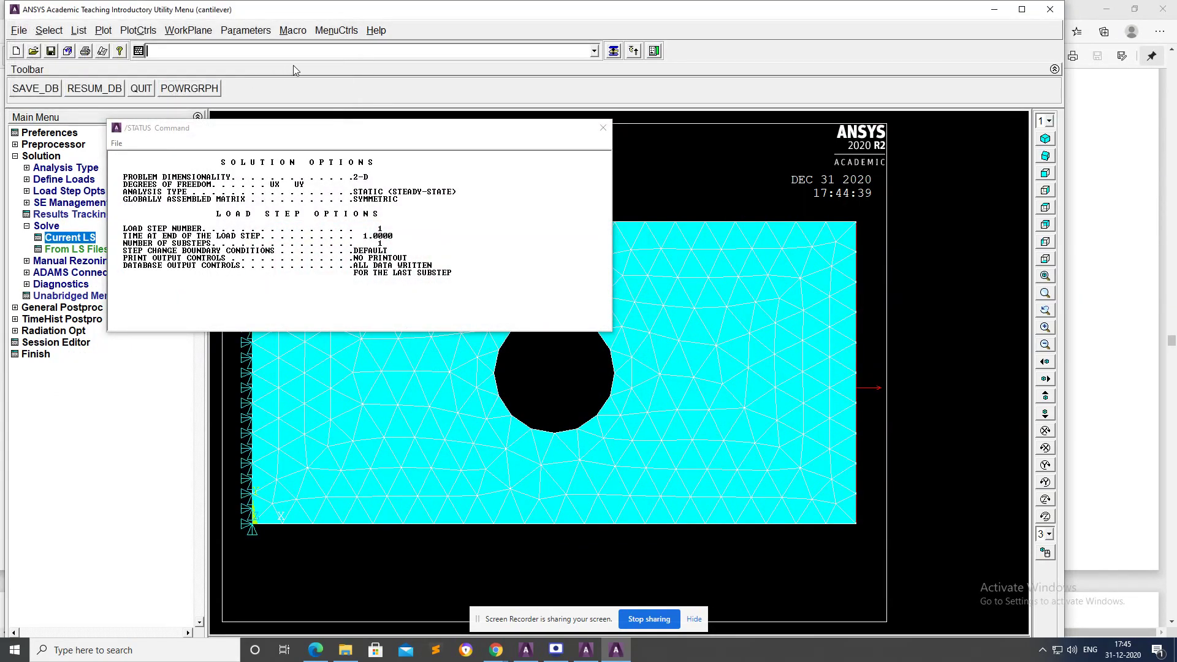
left_click(602, 127)
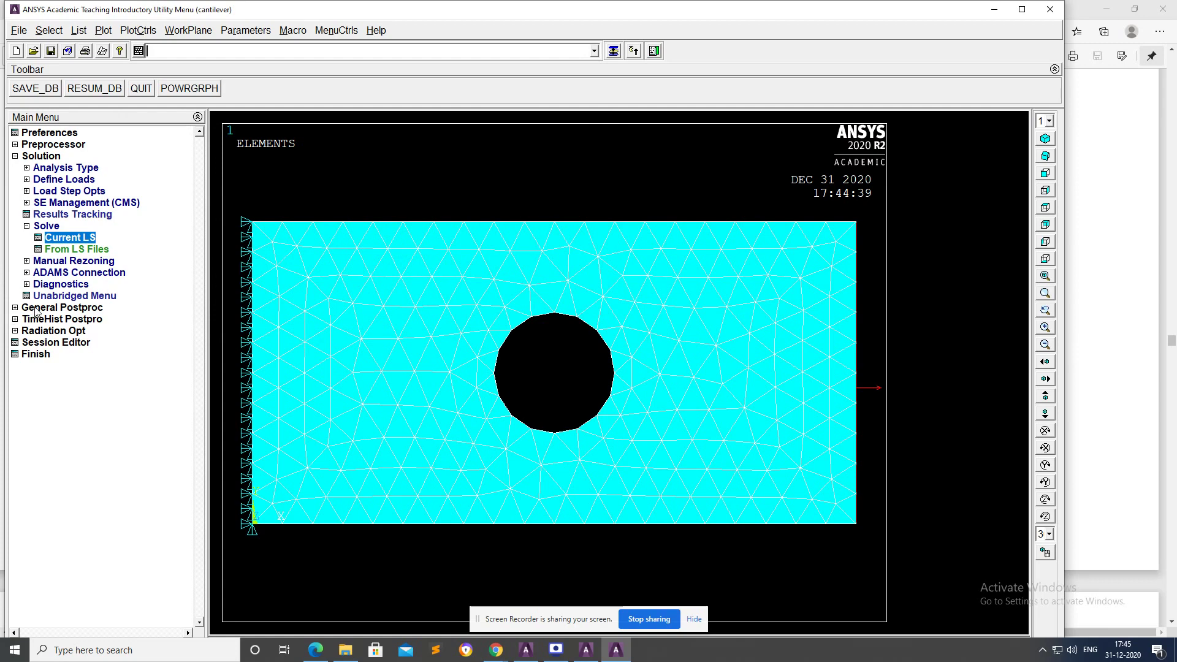
Plot the nodal solution contour of von Mises stress with the deformed shape only.
left_click(34, 308)
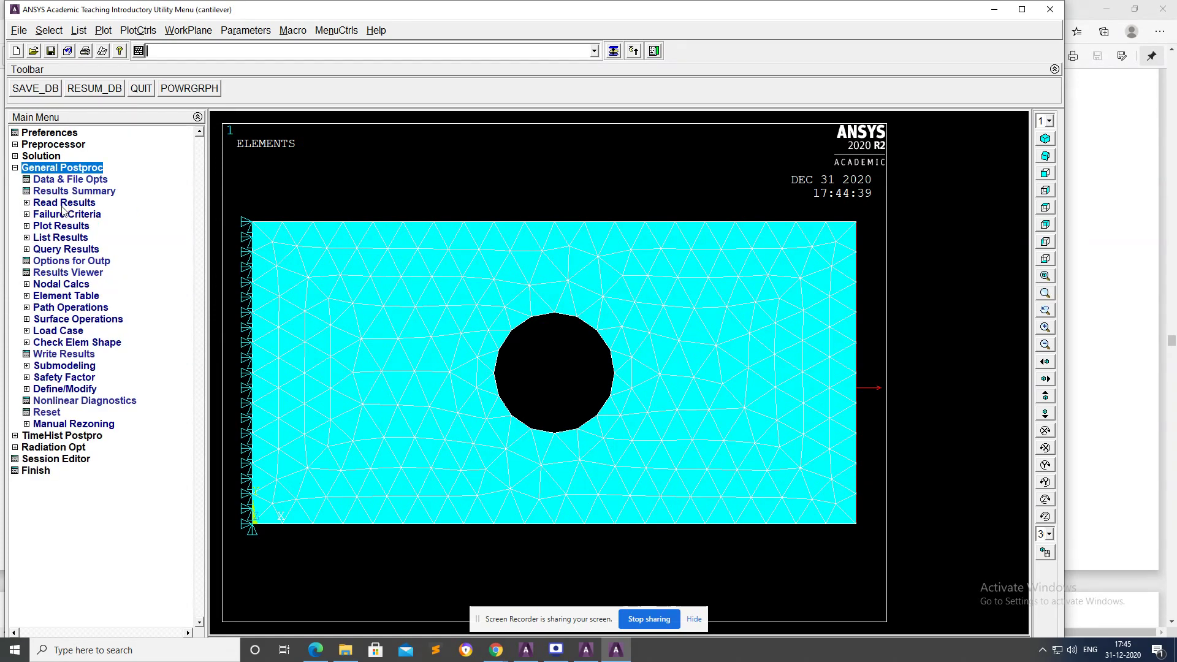
left_click(67, 272)
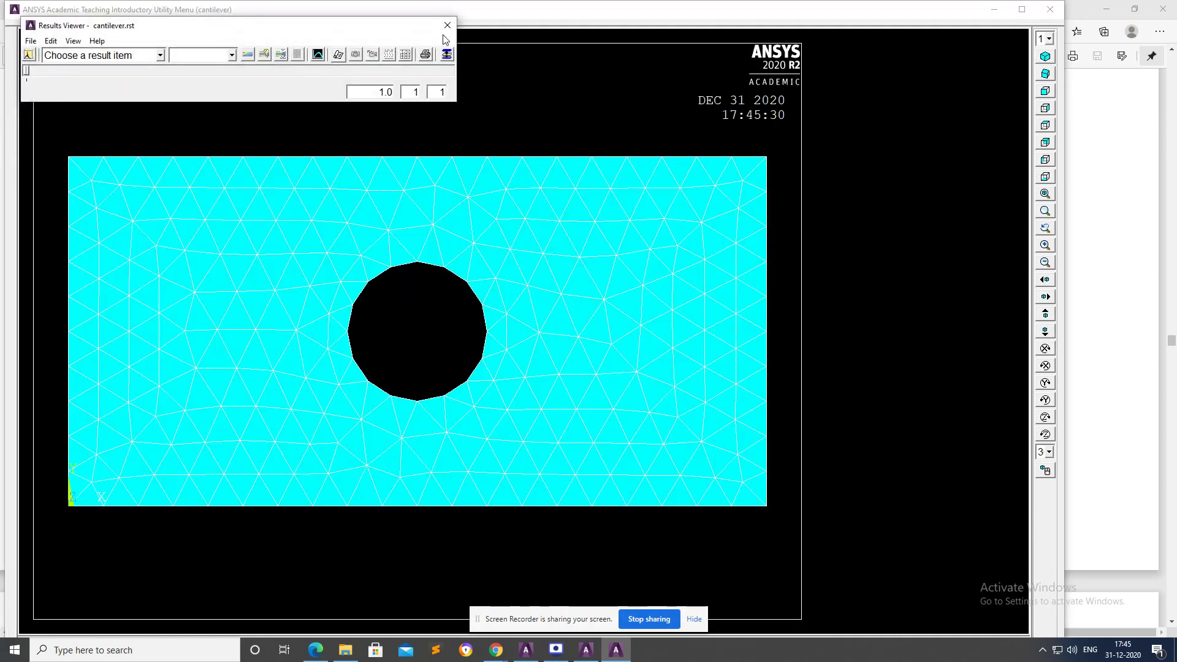
left_click(447, 25)
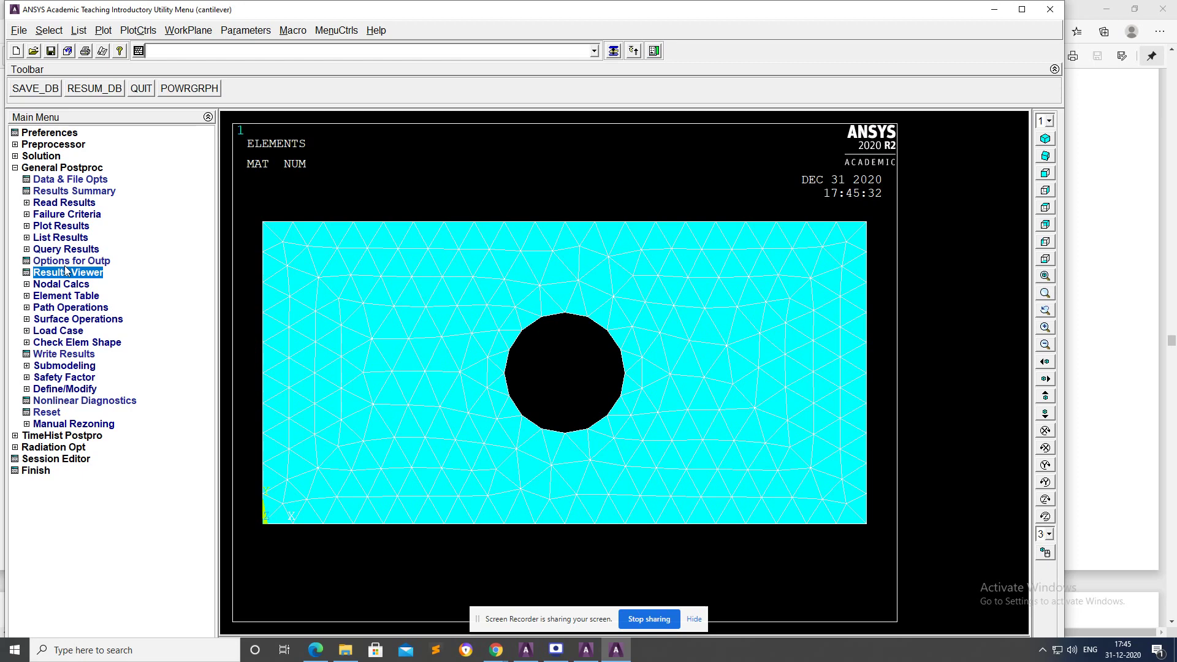
left_click(67, 226)
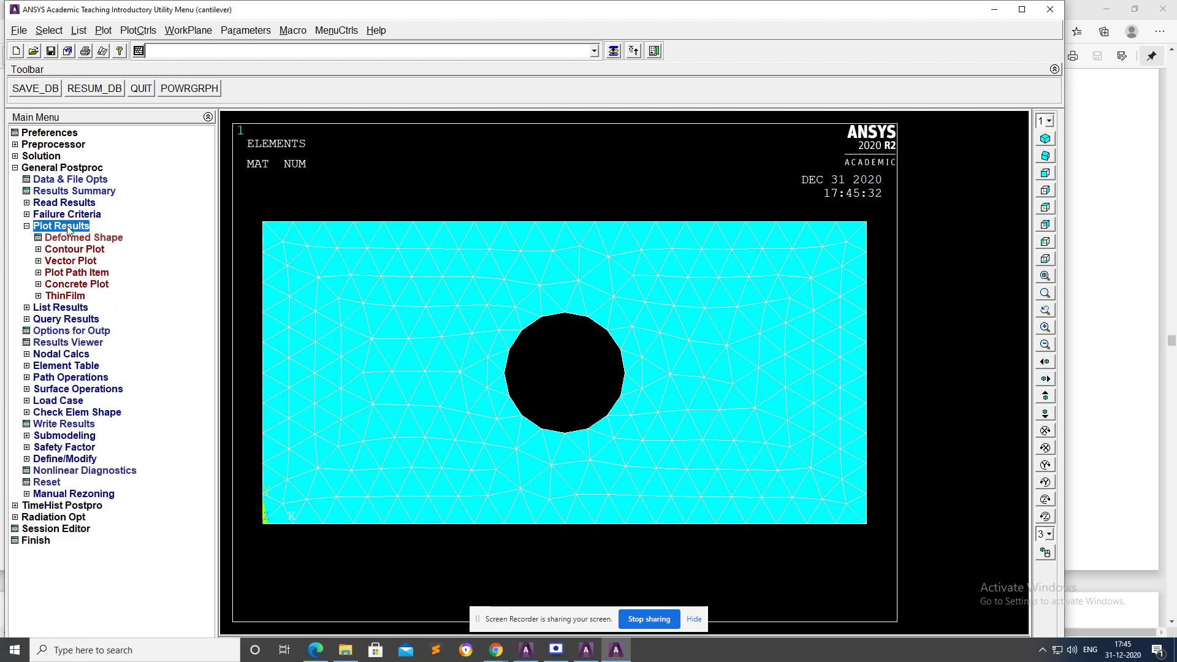
left_click(71, 250)
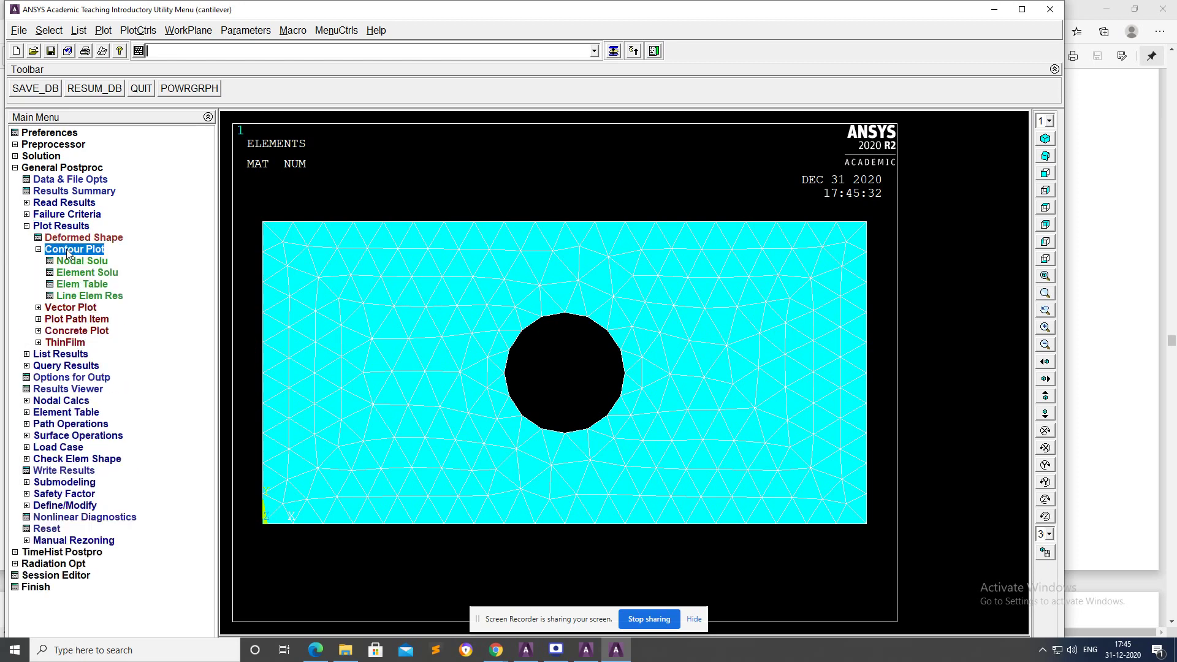
left_click(80, 260)
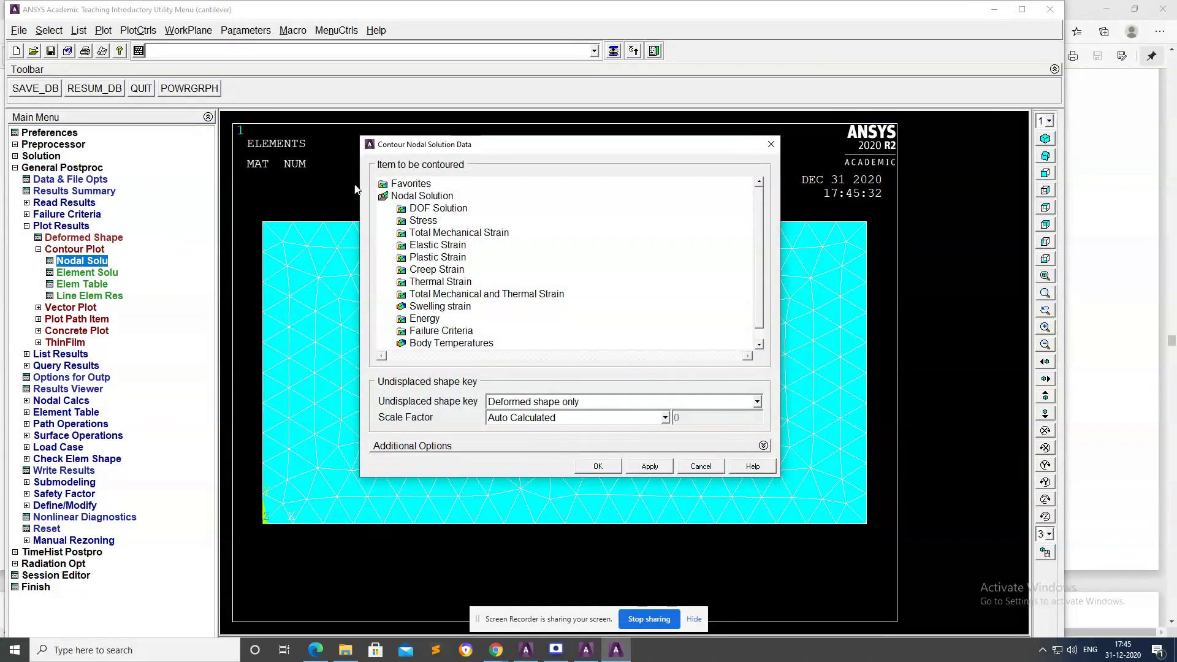
left_click_drag(757, 228, 759, 275)
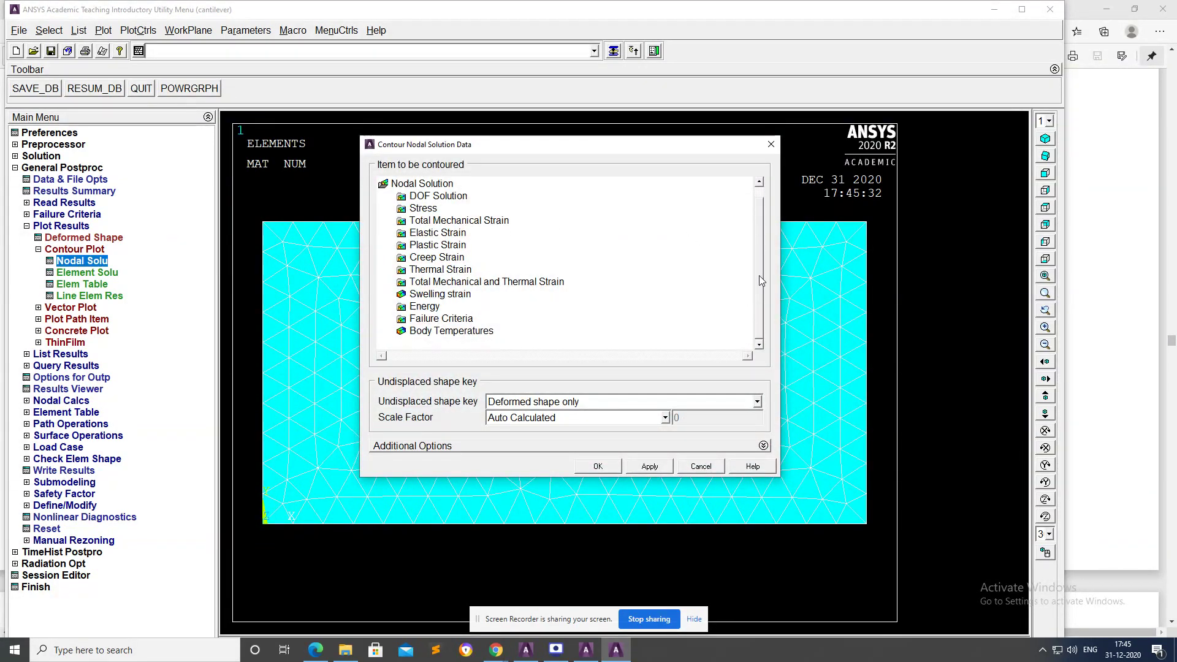
left_click(425, 208)
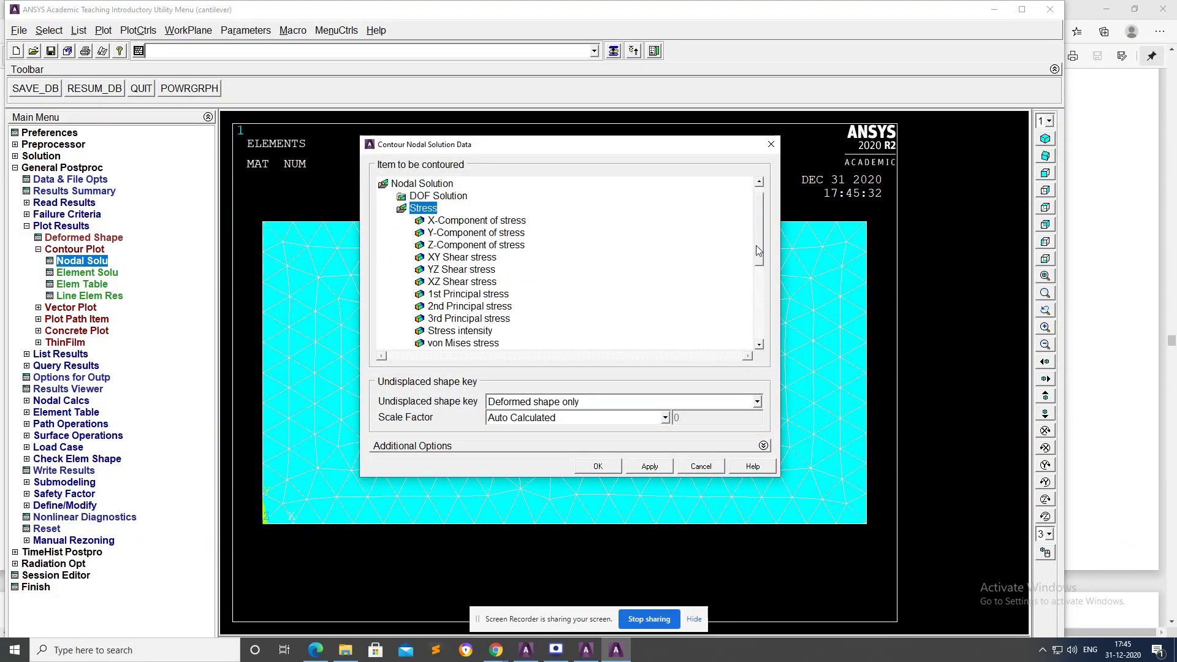
left_click_drag(759, 215, 758, 271)
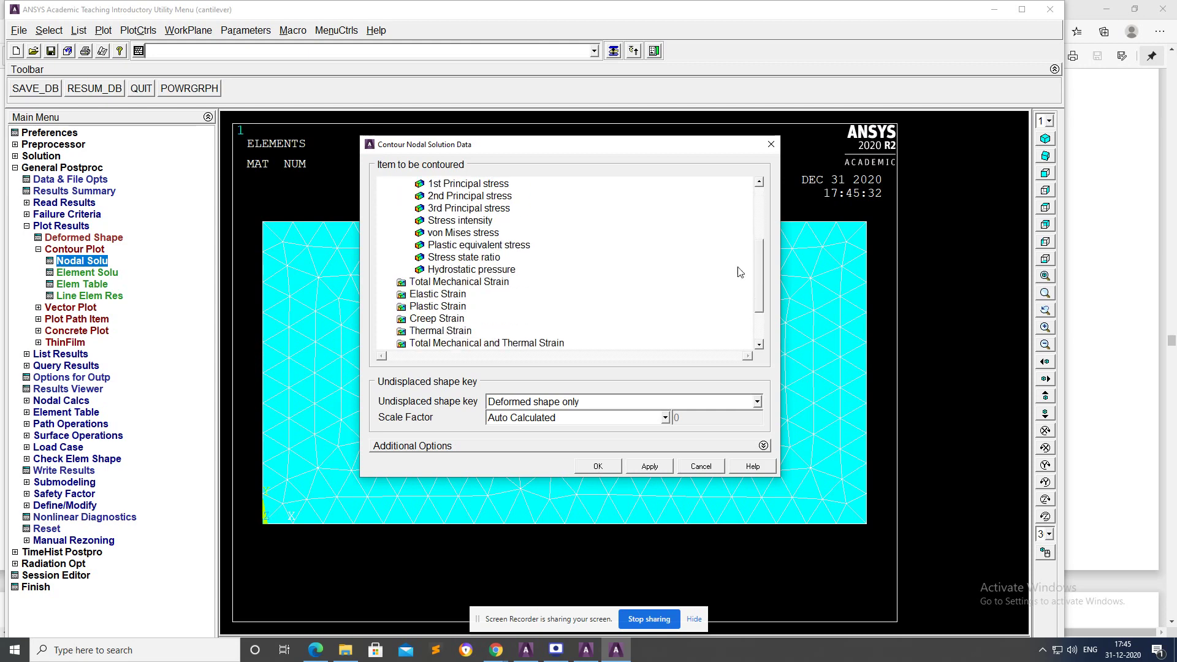
left_click(465, 234)
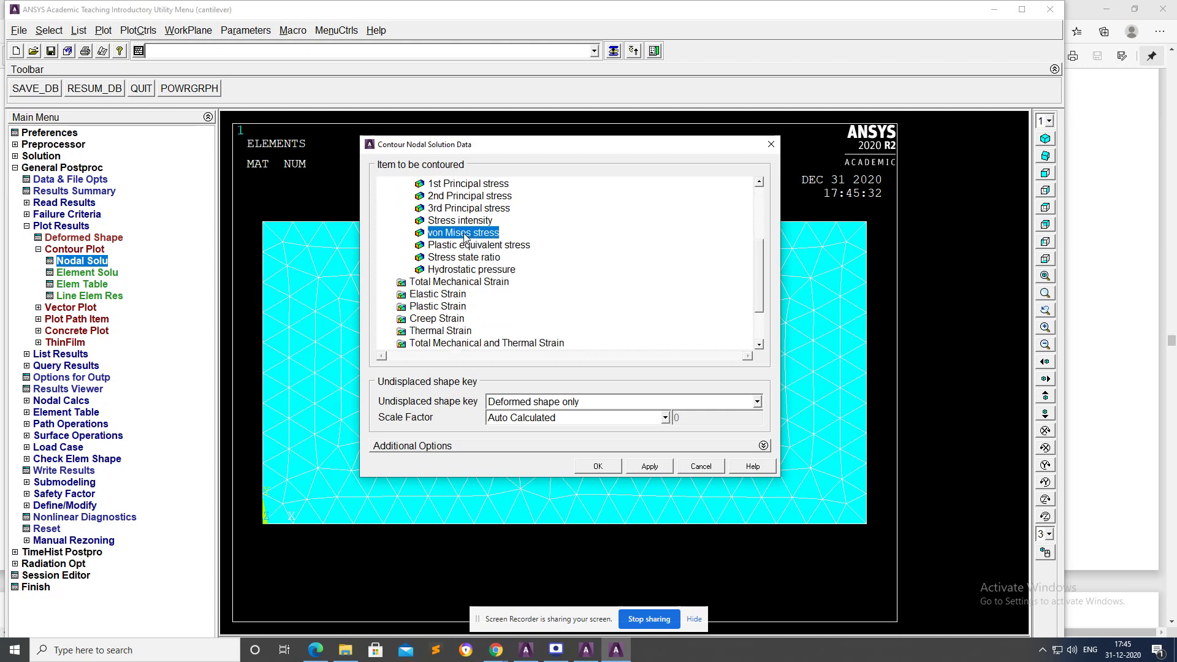
left_click(598, 466)
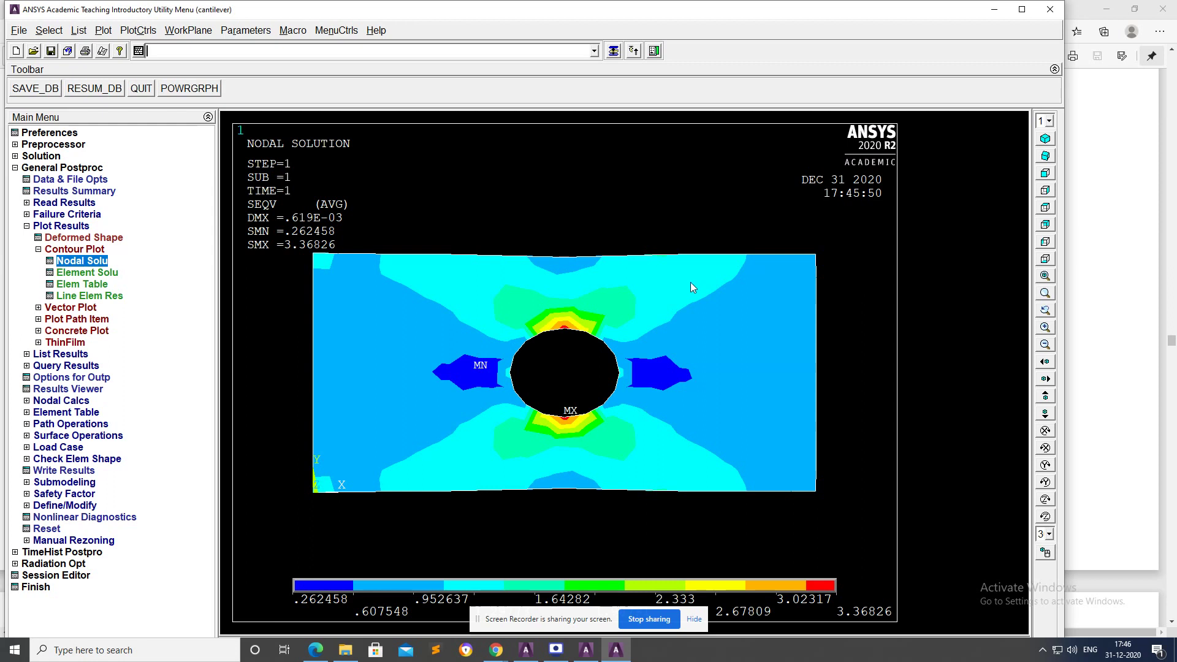
Append an image of the von Mises plot to the cantilever_report report with the caption 5.11, and close the report generator.
left_click(19, 32)
left_click(49, 305)
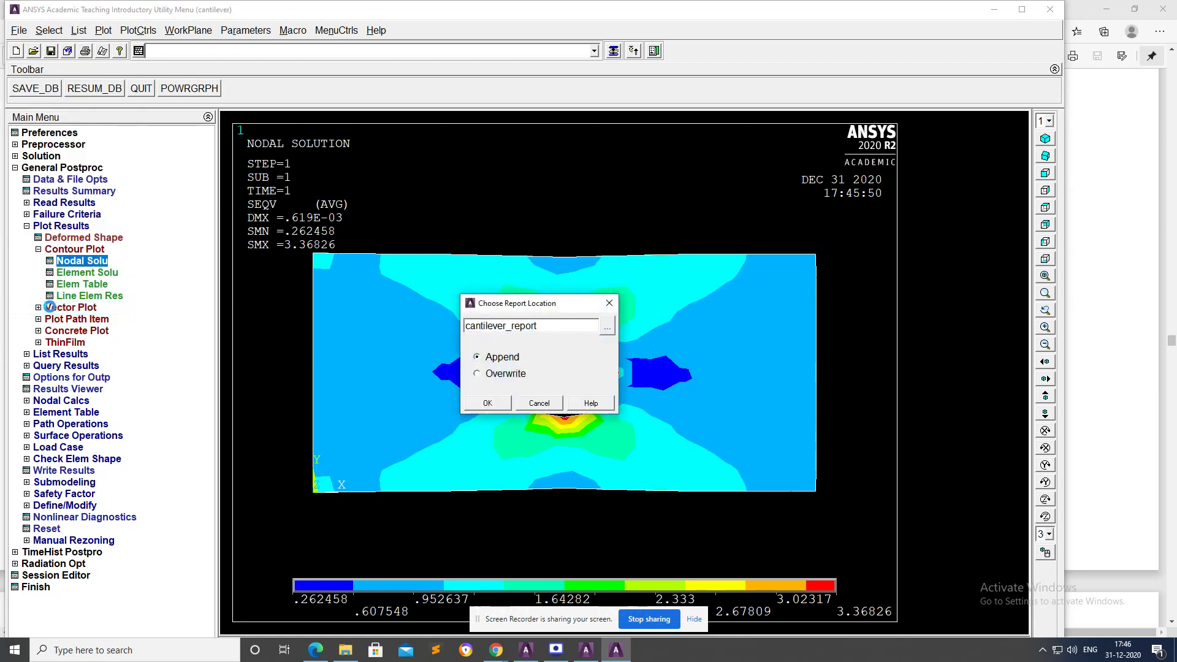
left_click(487, 403)
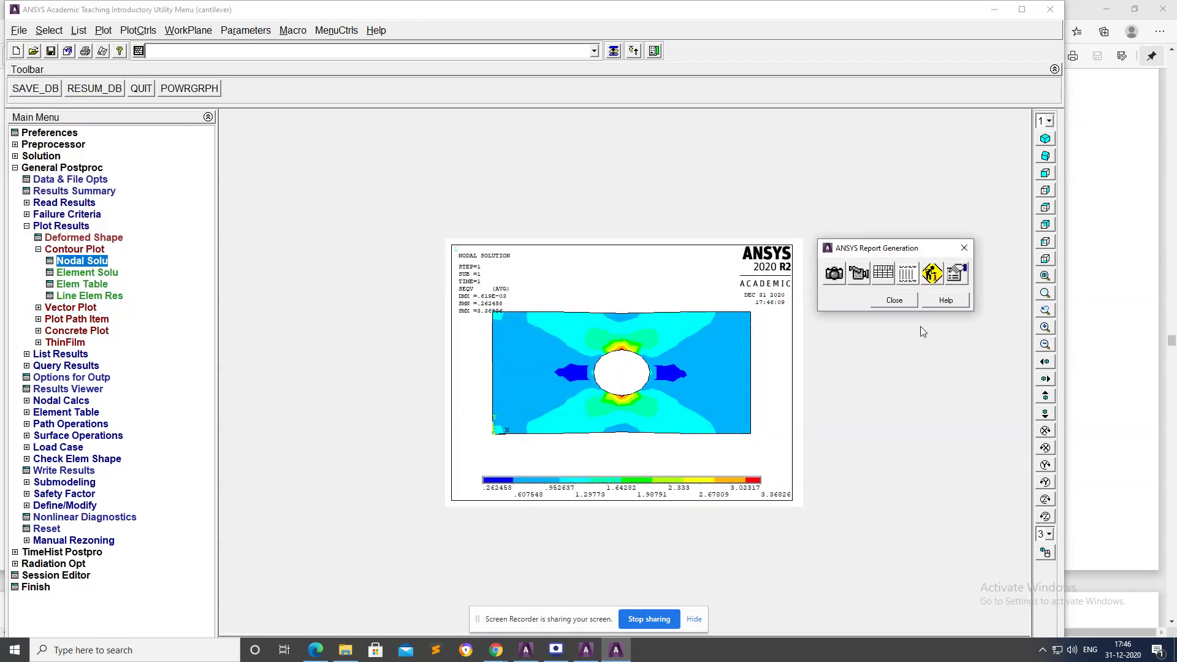
left_click(833, 273)
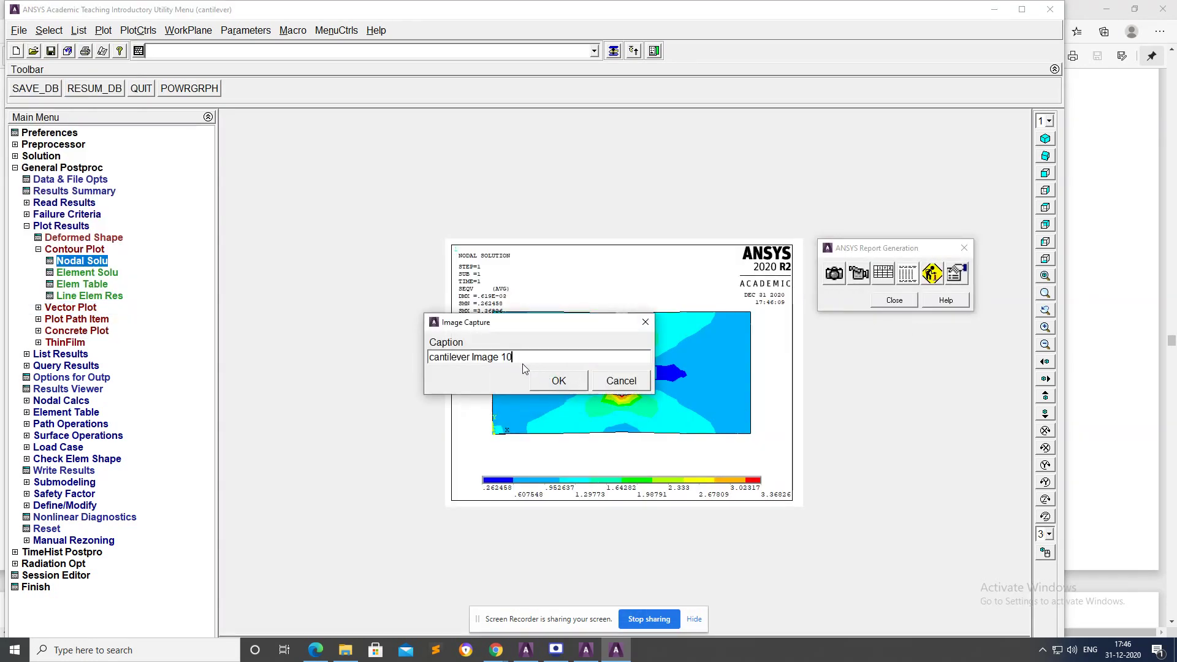
left_click_drag(523, 363, 409, 359)
key("BackSpace")
type("5.11")
left_click(555, 380)
left_click(890, 300)
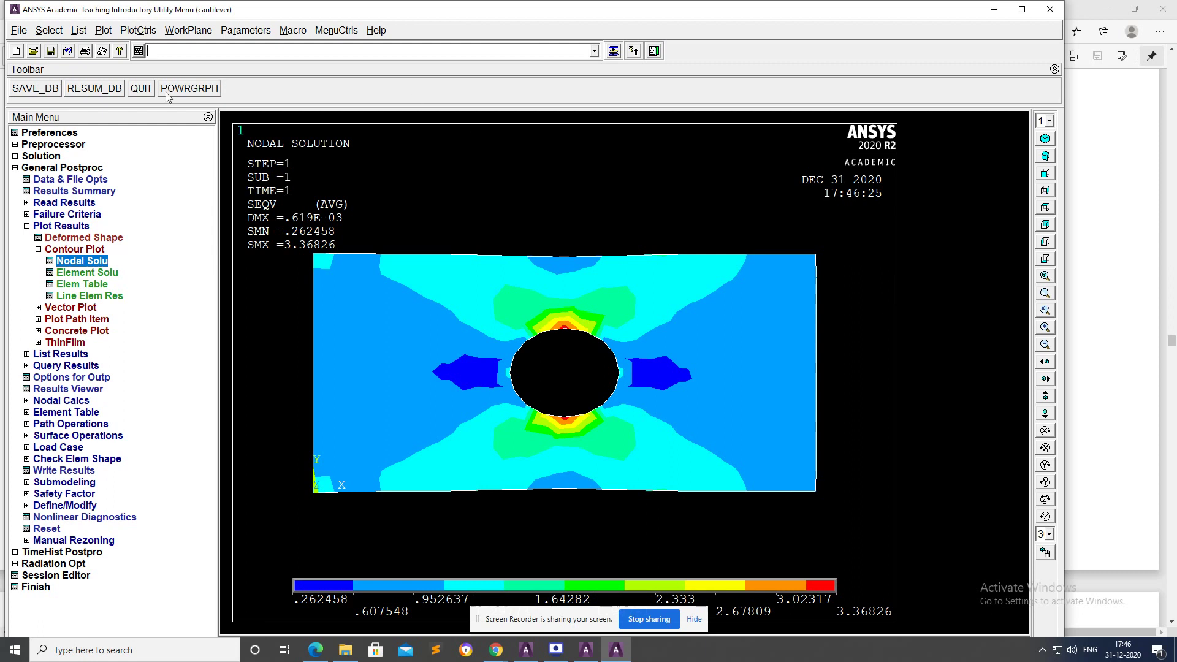
Select the lines around the central hole's edge by picking them from the full set.
left_click(48, 30)
left_click(68, 49)
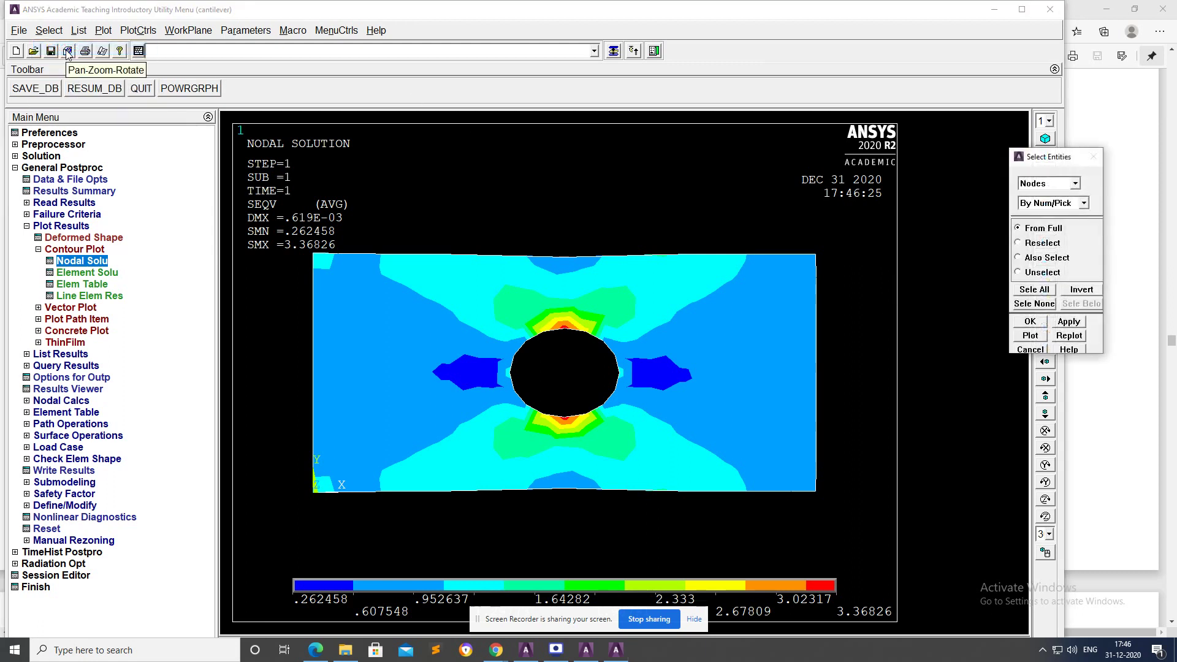
left_click(1054, 185)
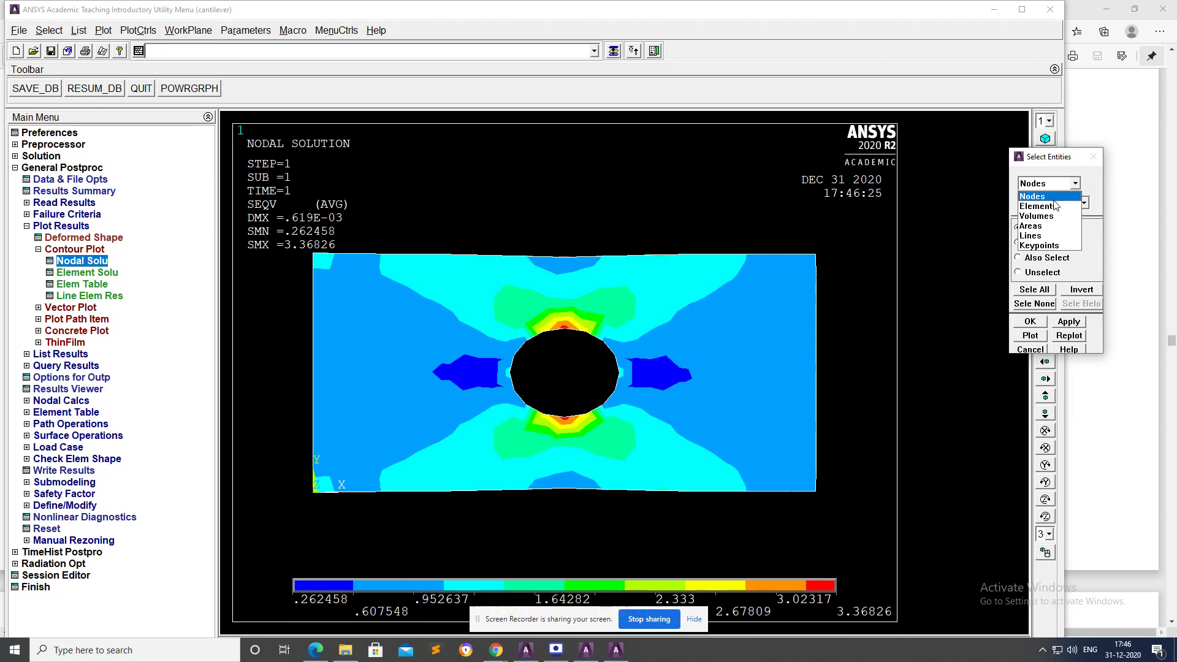
left_click(1050, 236)
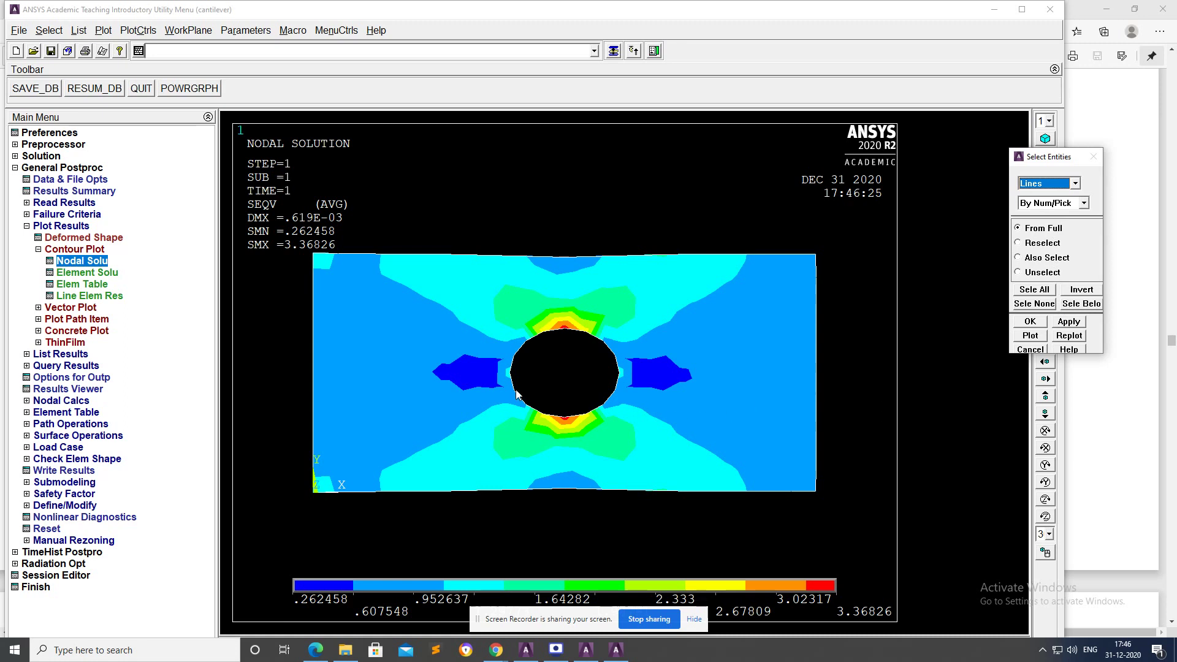
left_click(1033, 228)
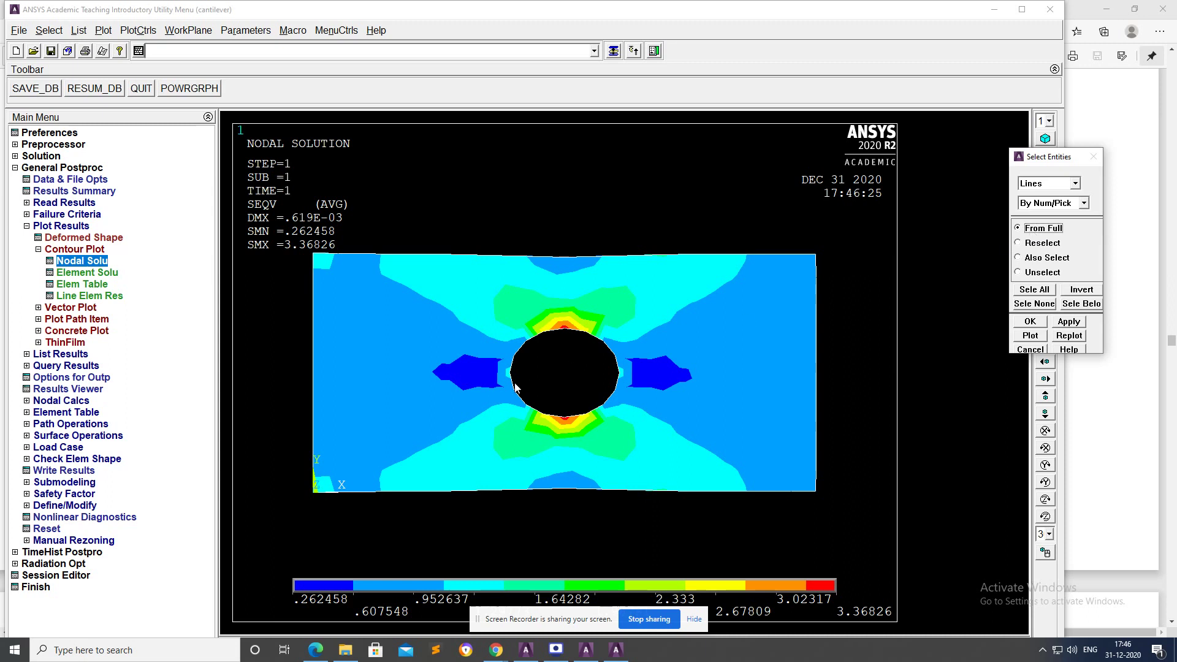
left_click(1029, 321)
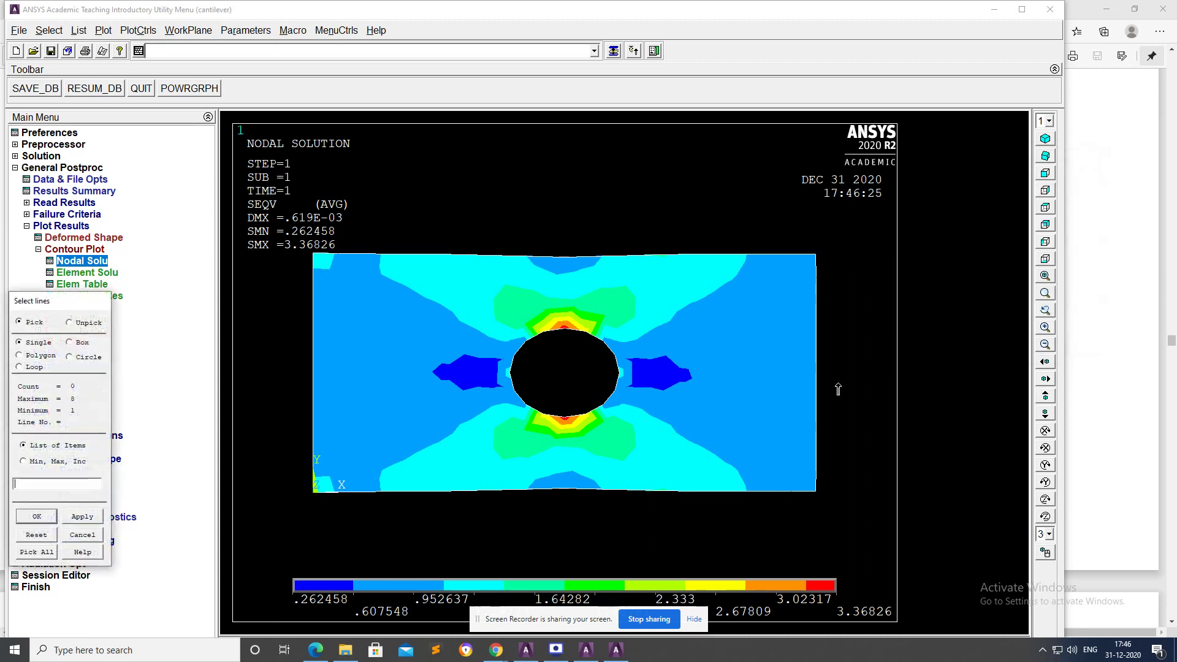
left_click(519, 381)
left_click(514, 356)
left_click_drag(585, 334, 601, 397)
left_click(36, 516)
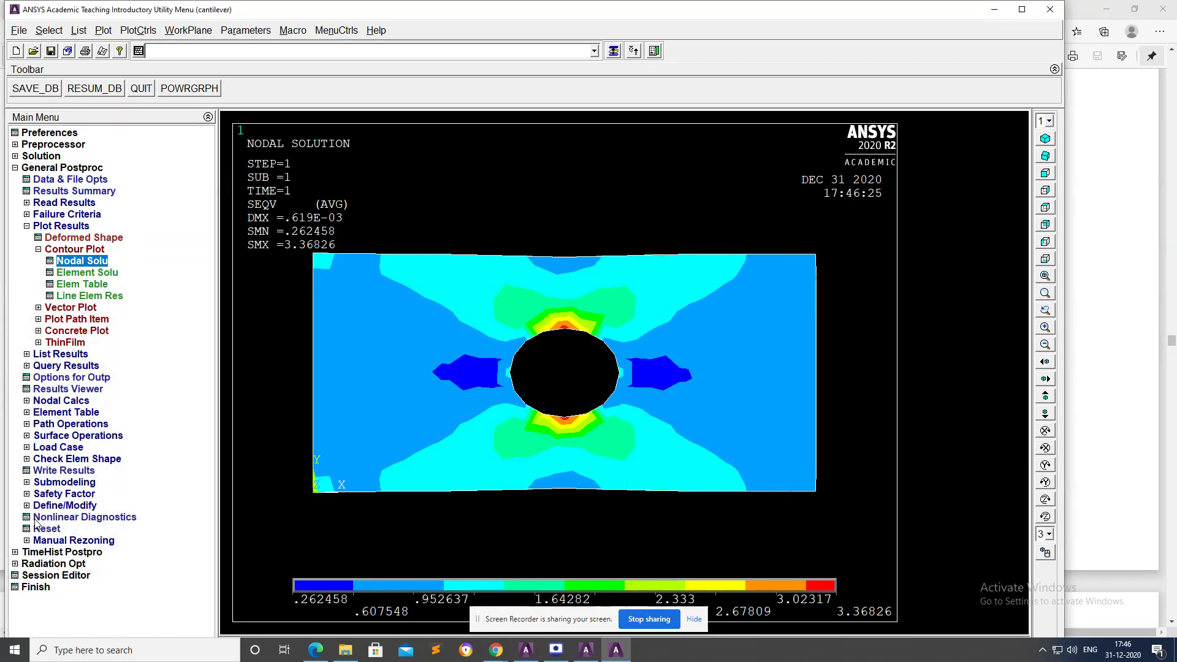
Select from the full set all nodes attached to the selected hole lines and plot the nodes.
left_click(49, 30)
left_click(61, 48)
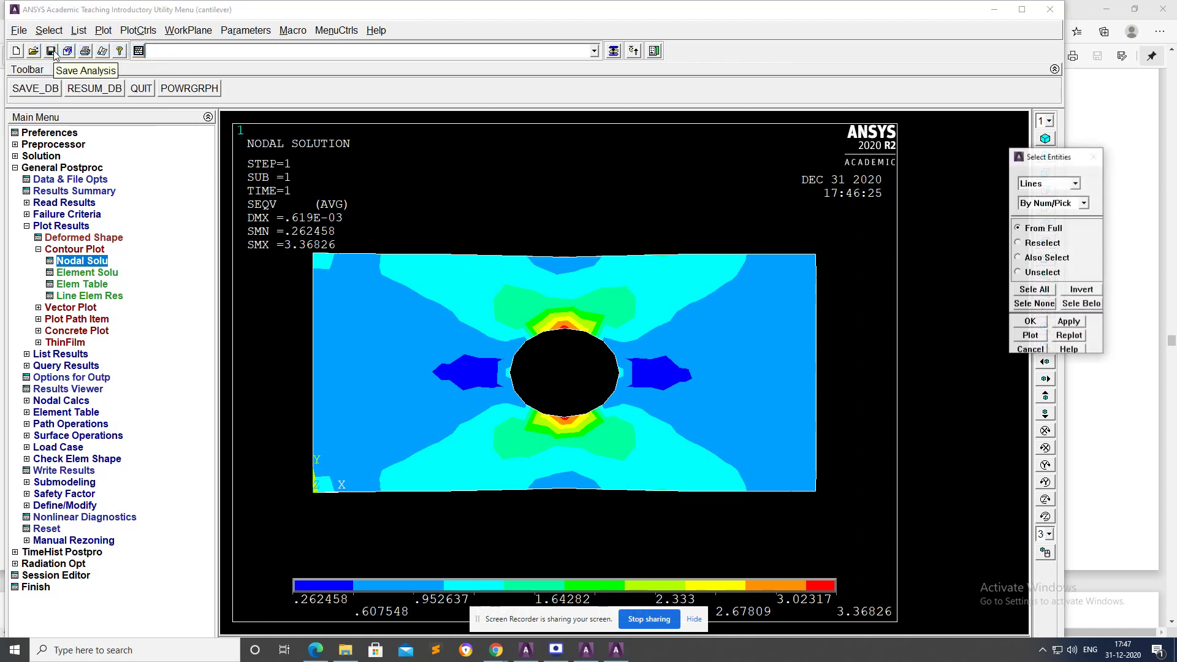
left_click(1043, 189)
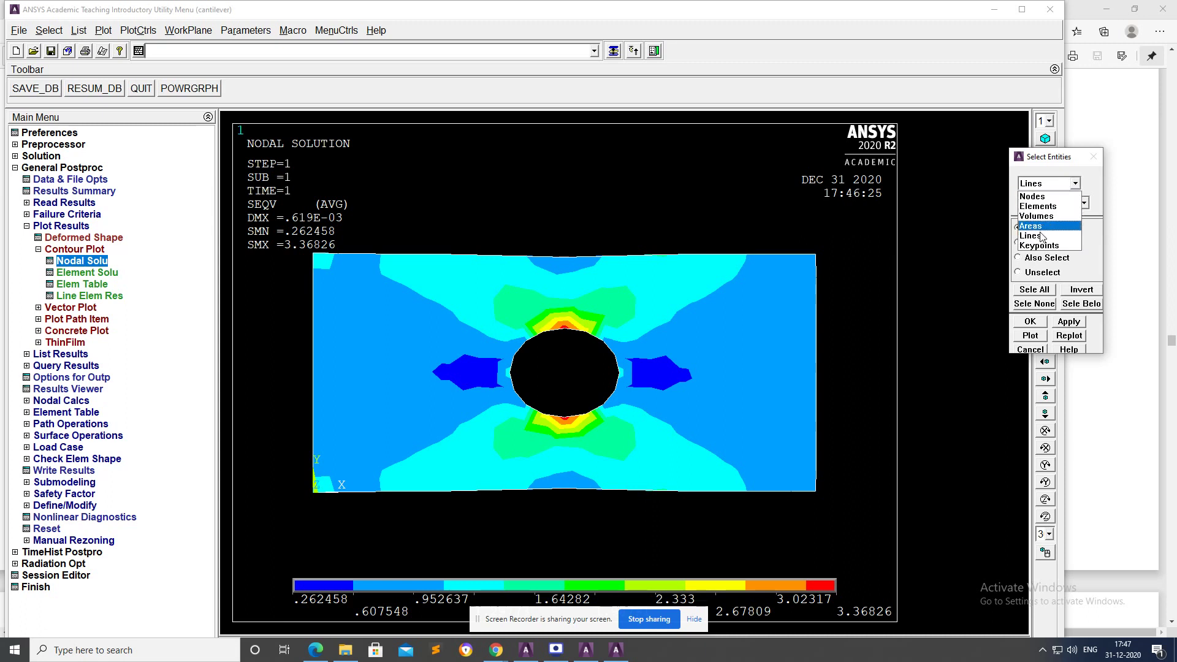
left_click(1048, 197)
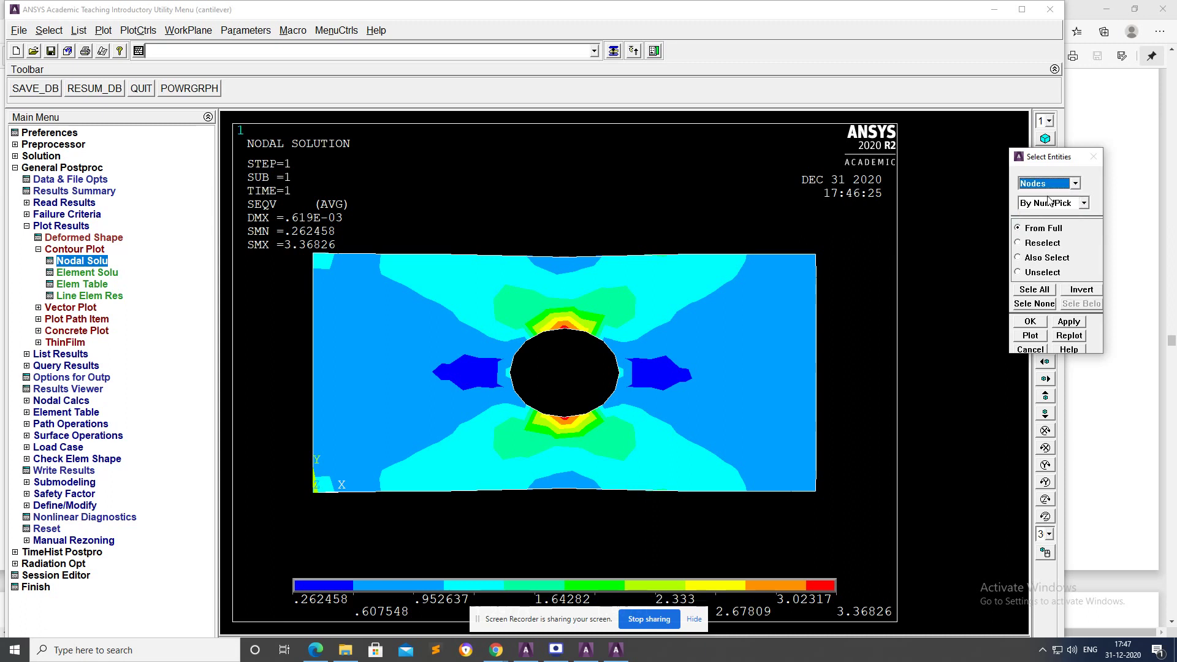
left_click(1061, 204)
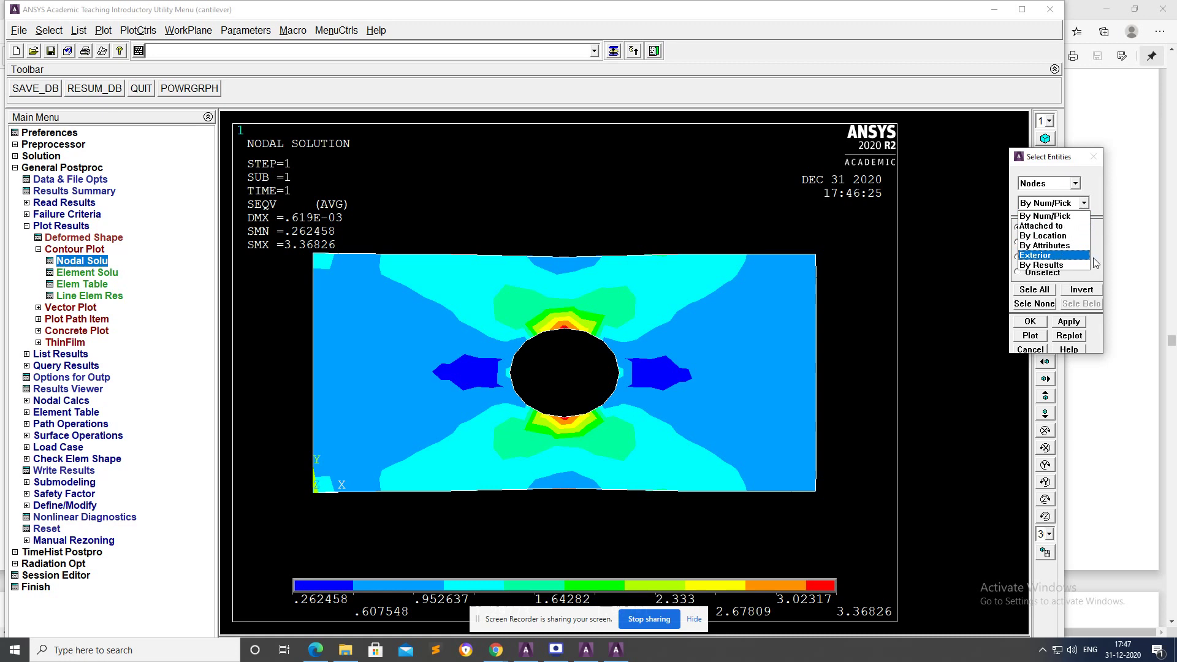
left_click(1052, 226)
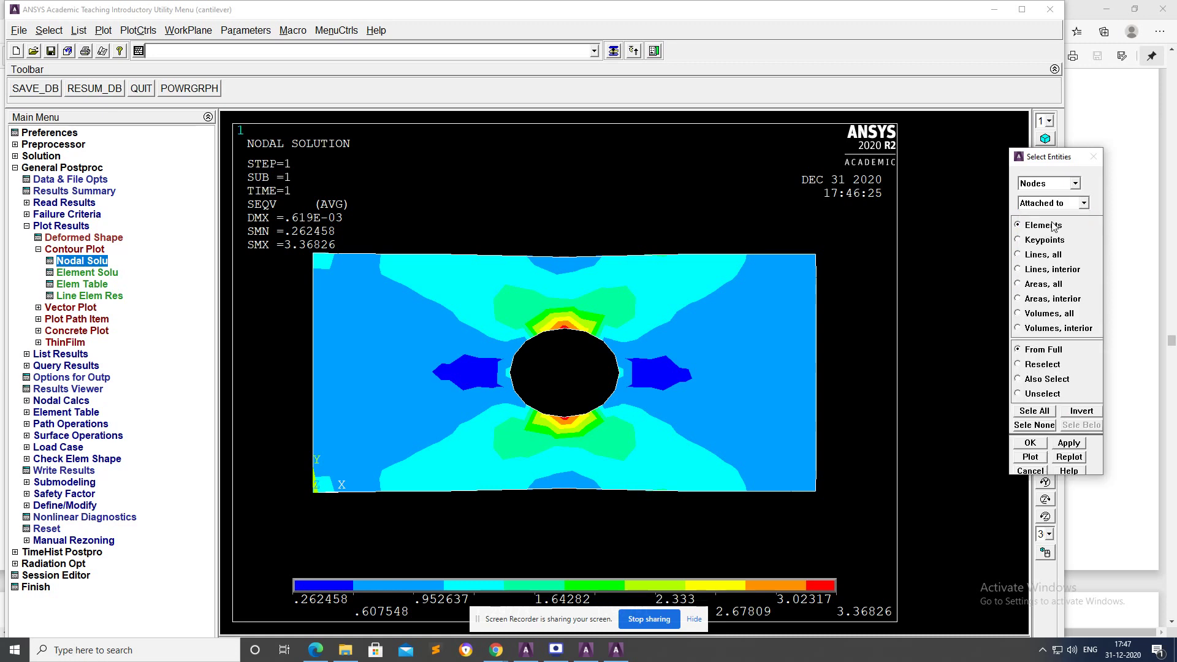
left_click(1035, 257)
left_click(1024, 444)
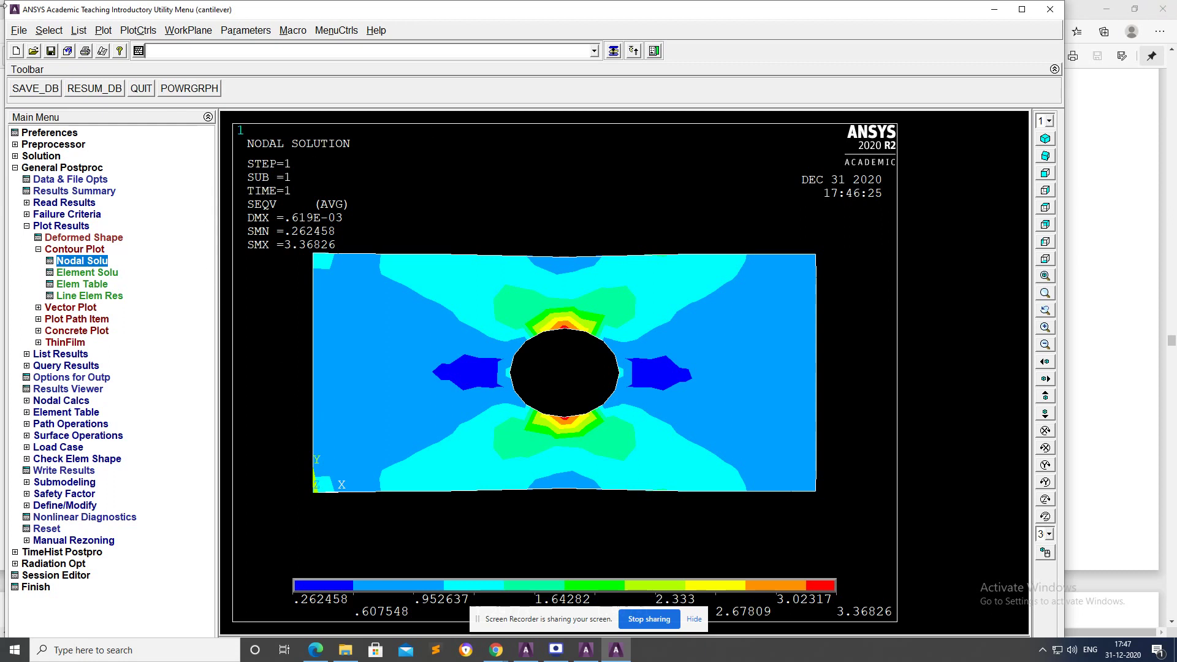
left_click(102, 31)
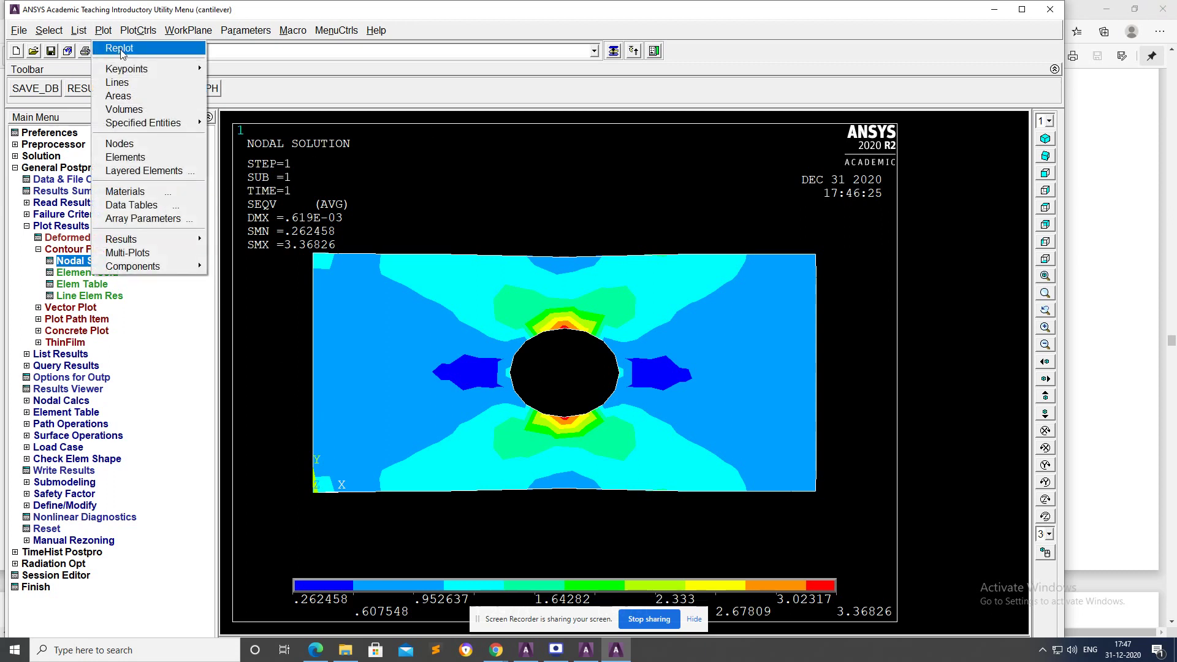
left_click(123, 144)
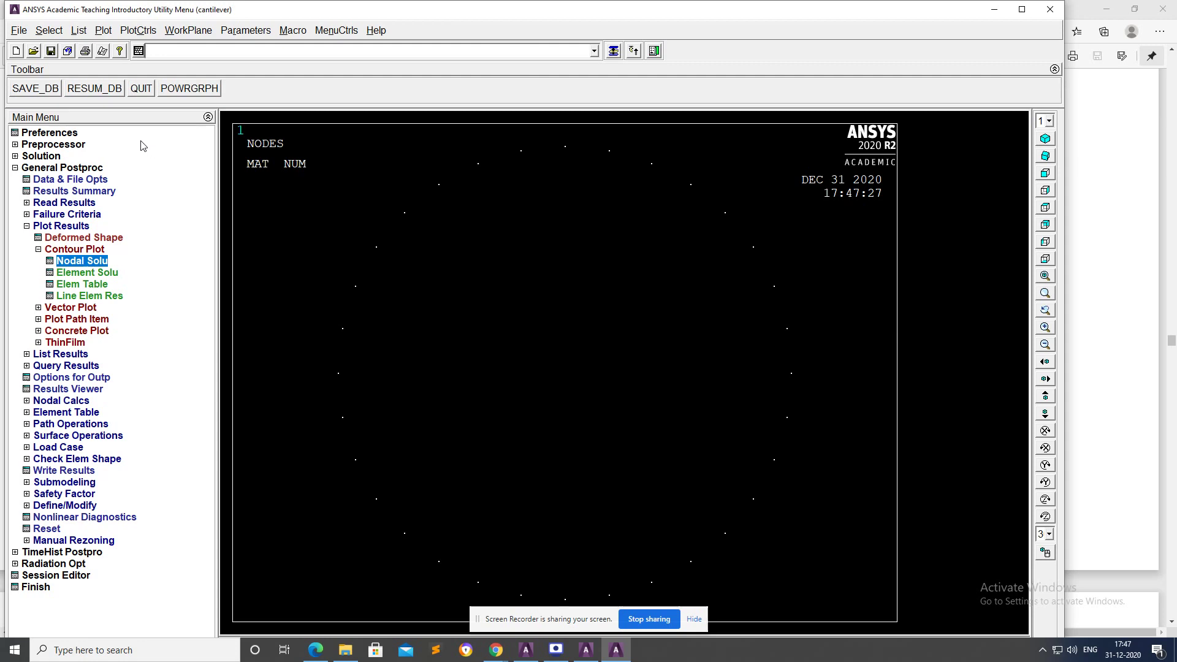
List the nodal solution results for von Mises stress at the selected hole-edge nodes.
left_click(79, 30)
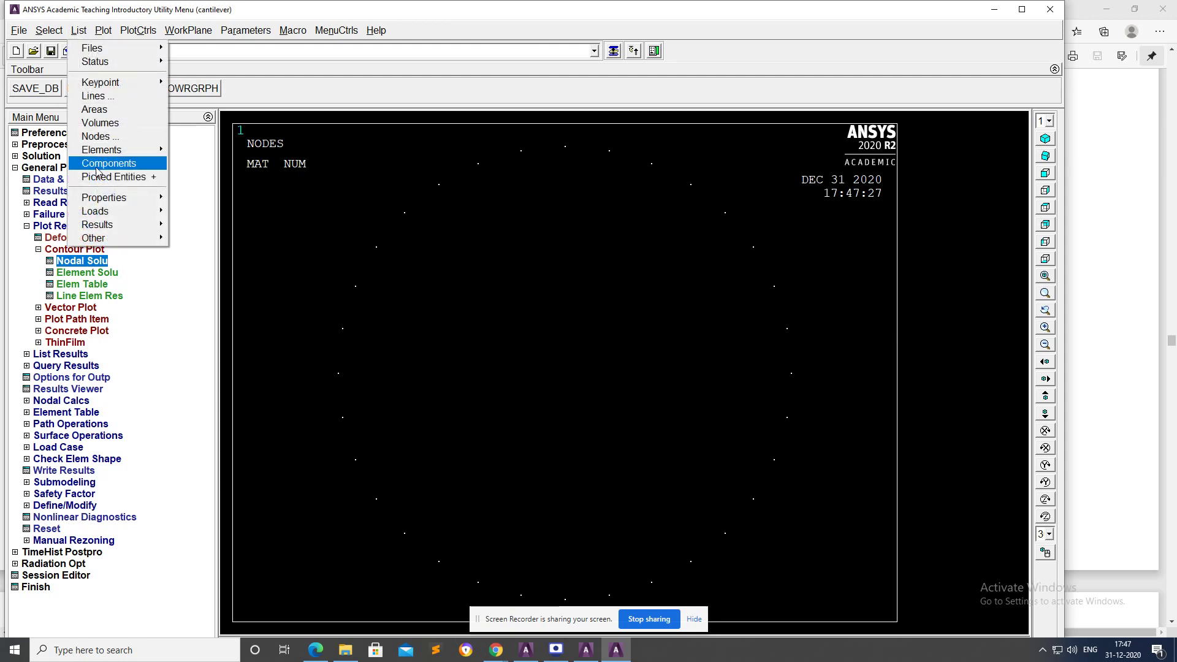
mouse_move(120, 227)
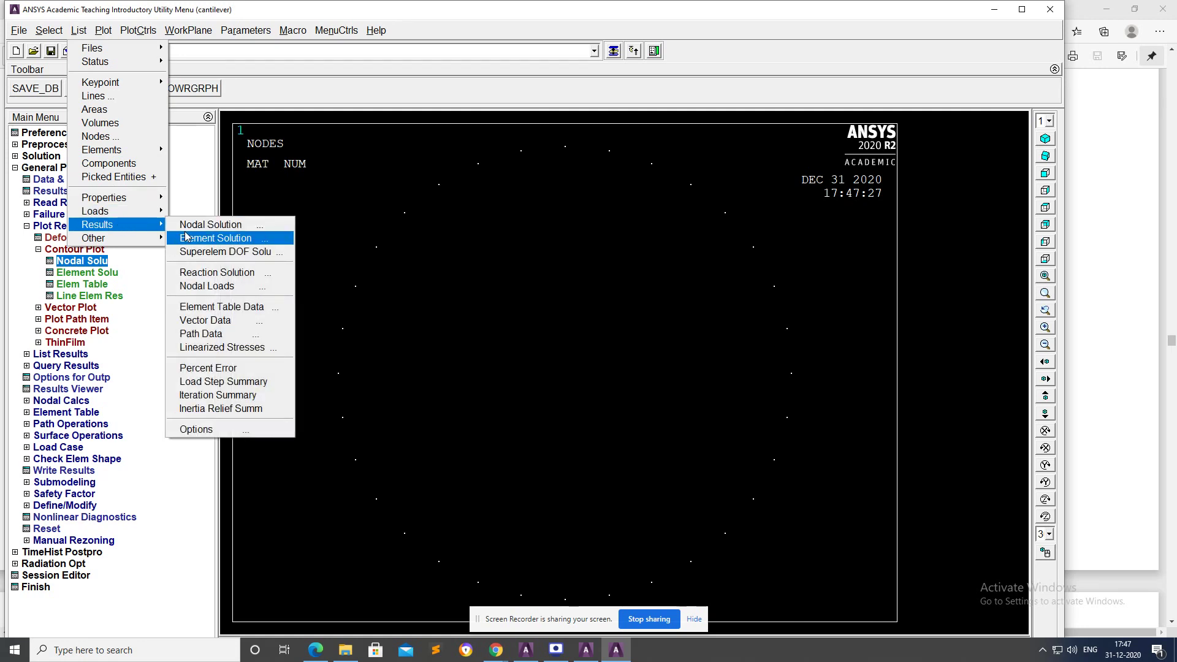
left_click(241, 226)
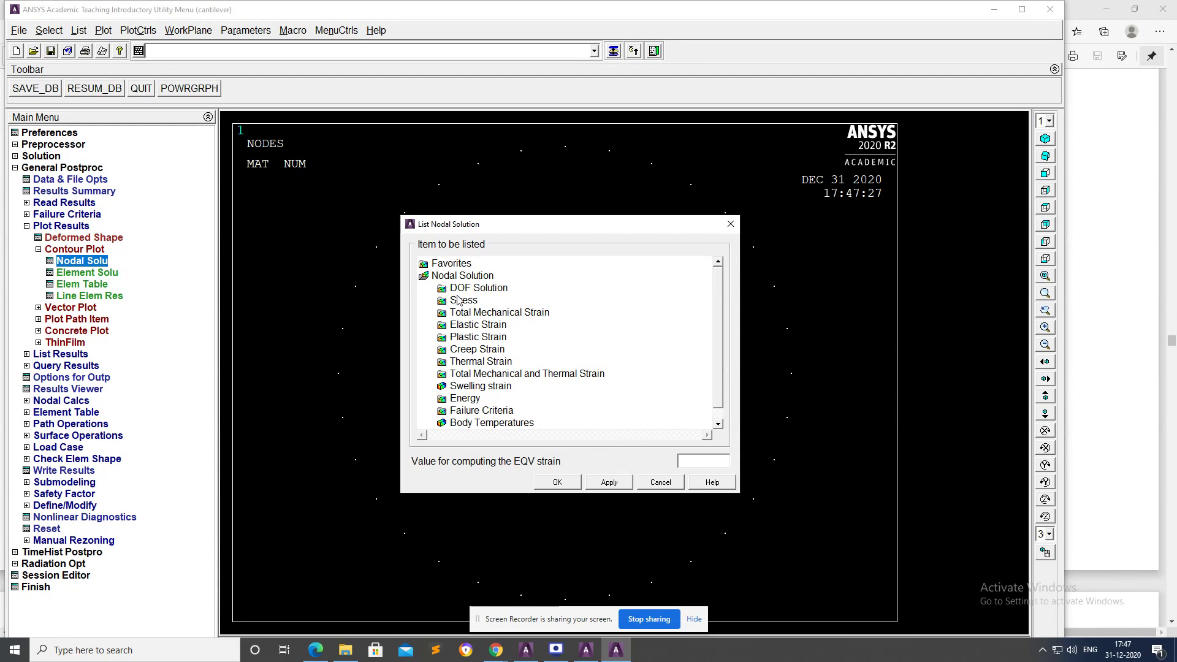
left_click(459, 300)
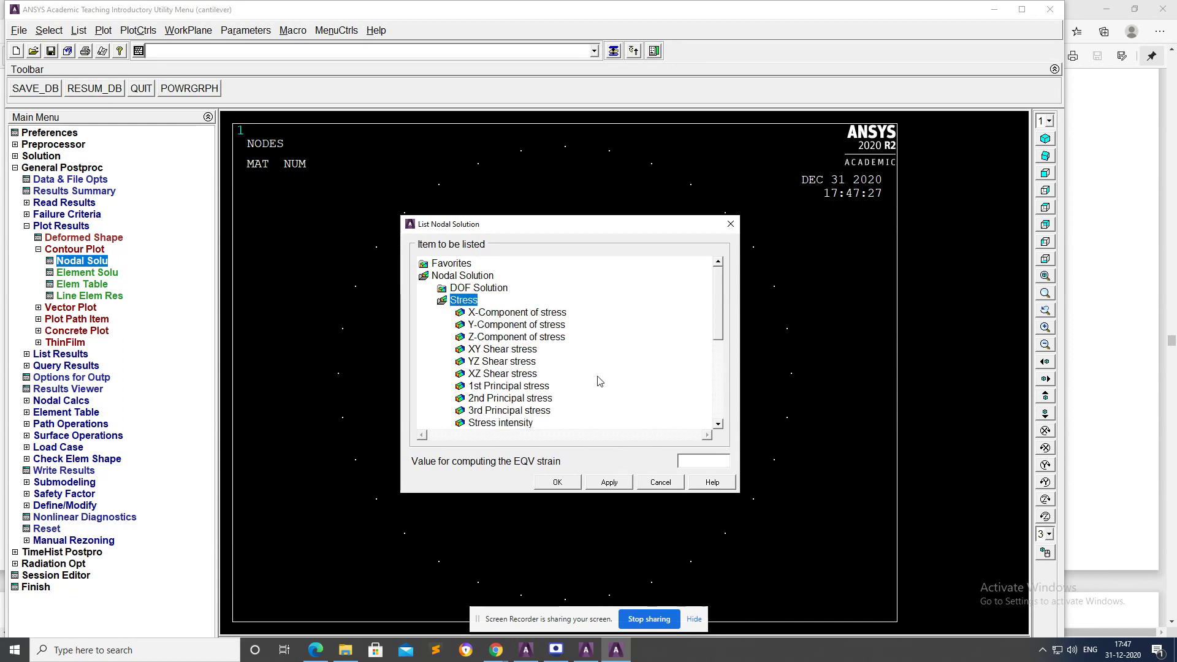
left_click_drag(720, 323, 722, 404)
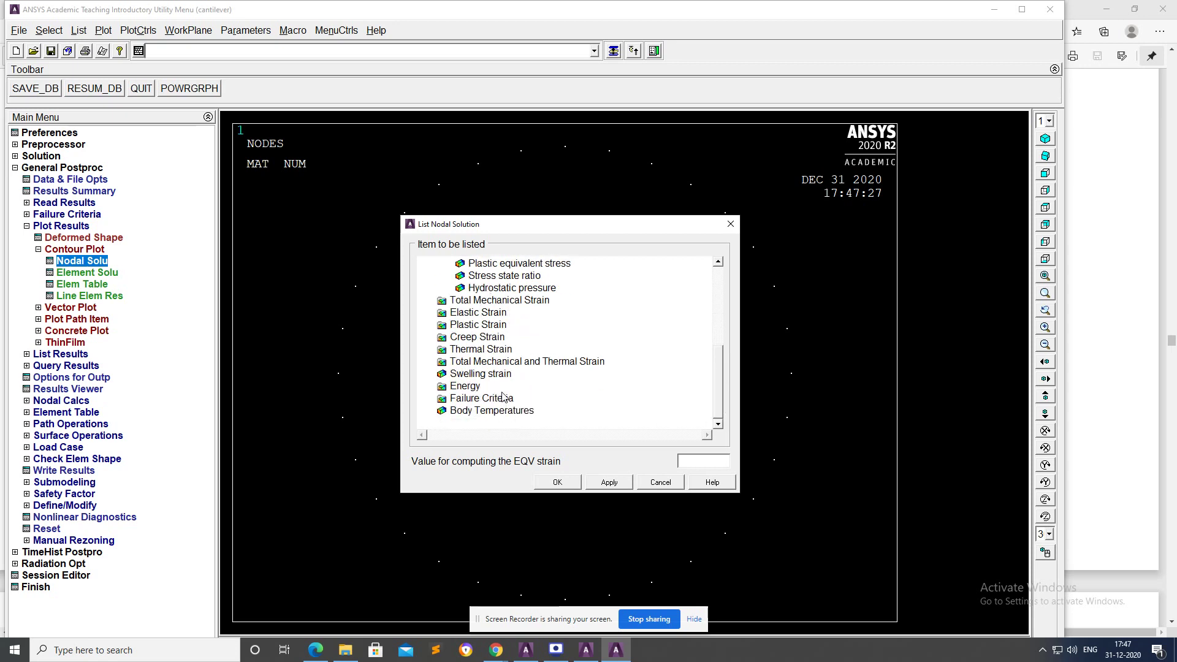
left_click_drag(721, 368, 719, 350)
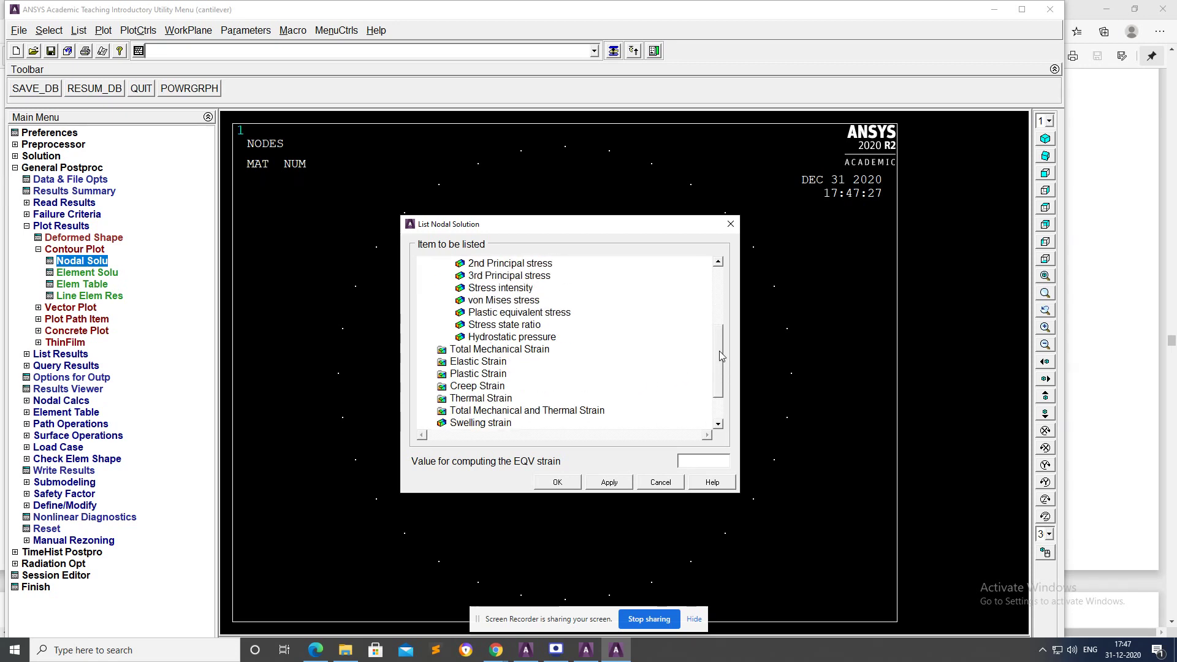
left_click(478, 301)
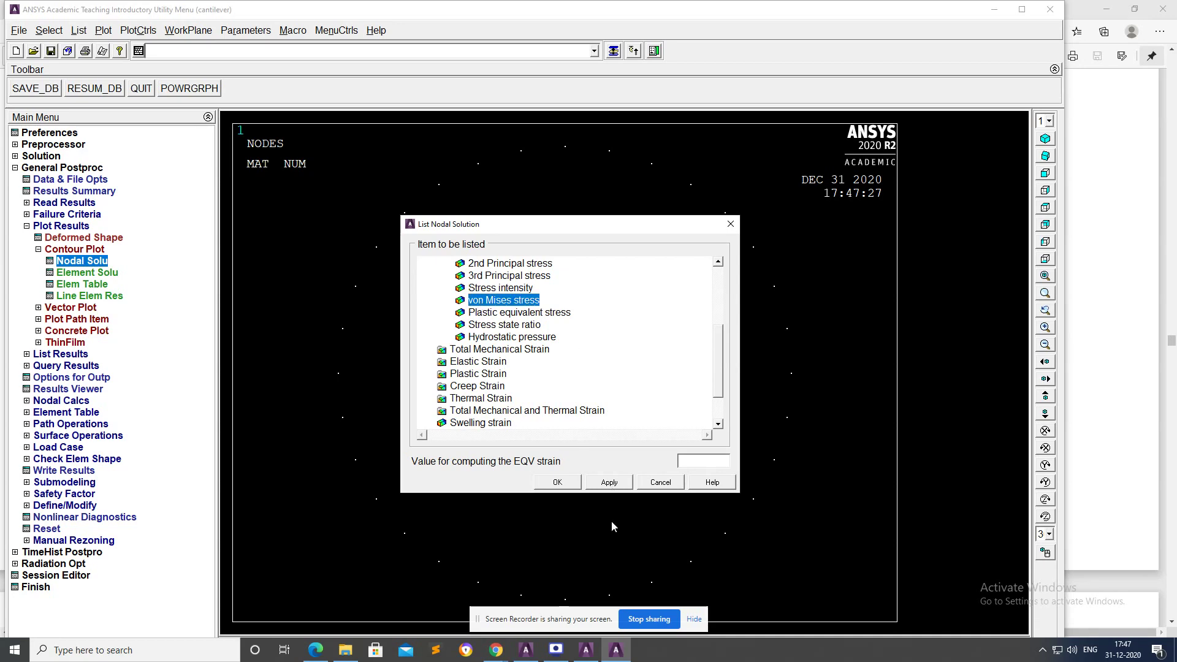
left_click(559, 483)
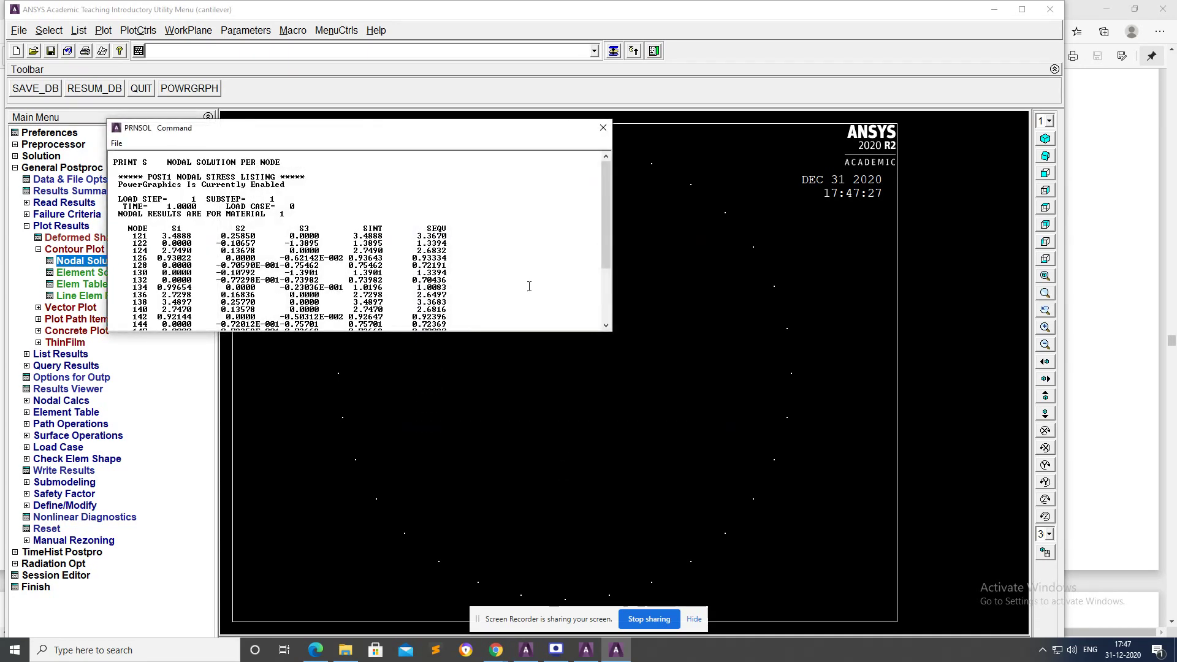
Look through the nodal stress listing, save it as 5.txt and close the listing window.
scroll(520, 257, "down", 1)
scroll(490, 256, "down", 5)
scroll(490, 259, "up", 6)
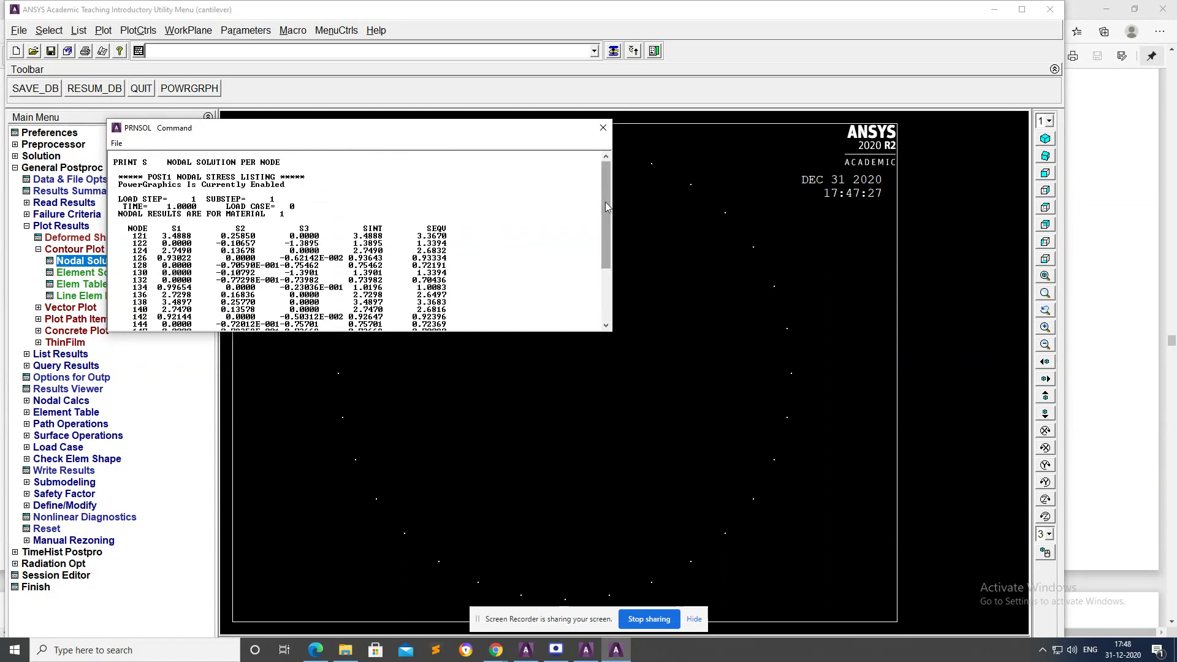
mouse_move(606, 207)
left_mouse_down()
mouse_move(607, 261)
mouse_move(616, 204)
left_mouse_up()
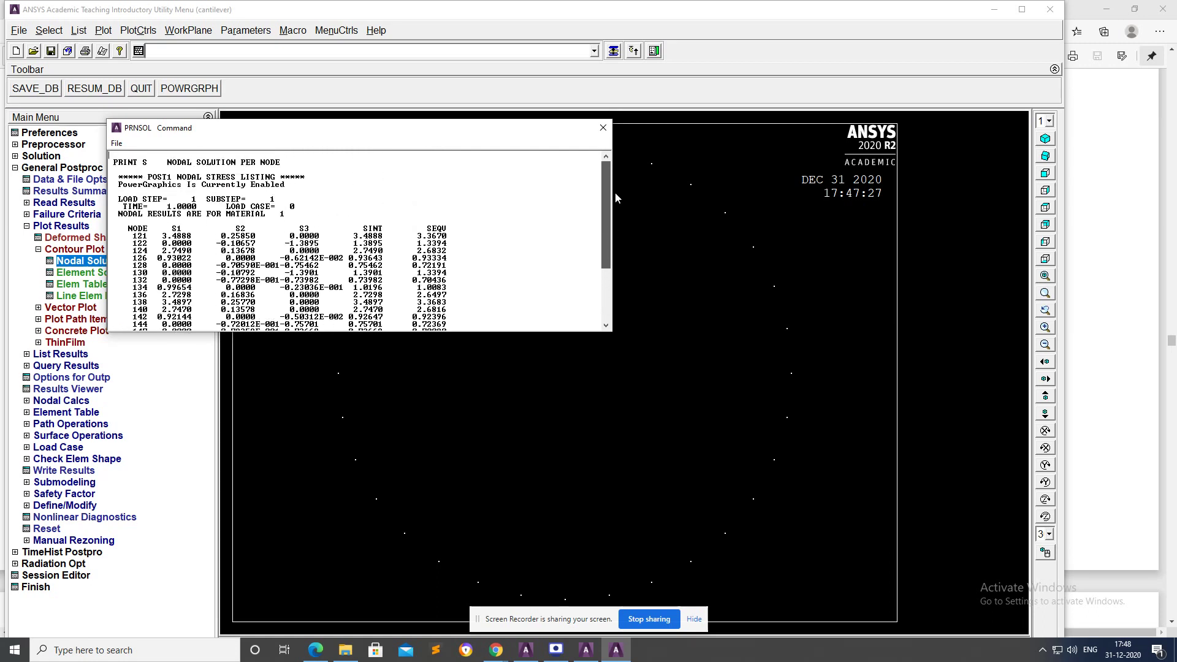
left_click(116, 143)
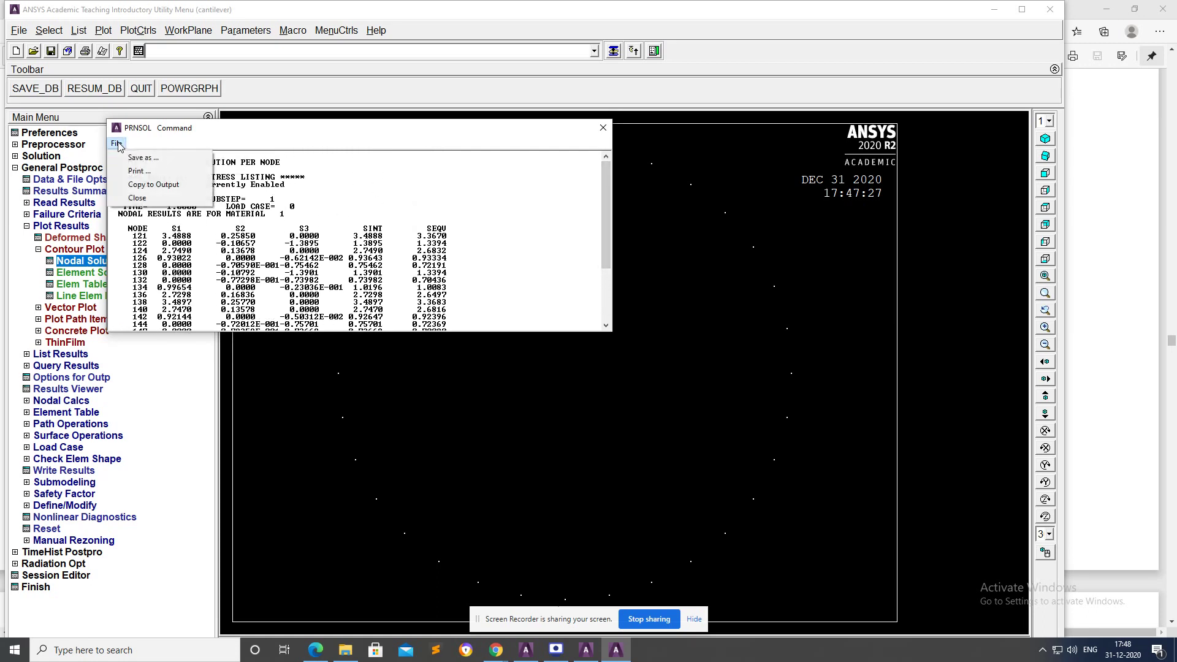
left_click(132, 158)
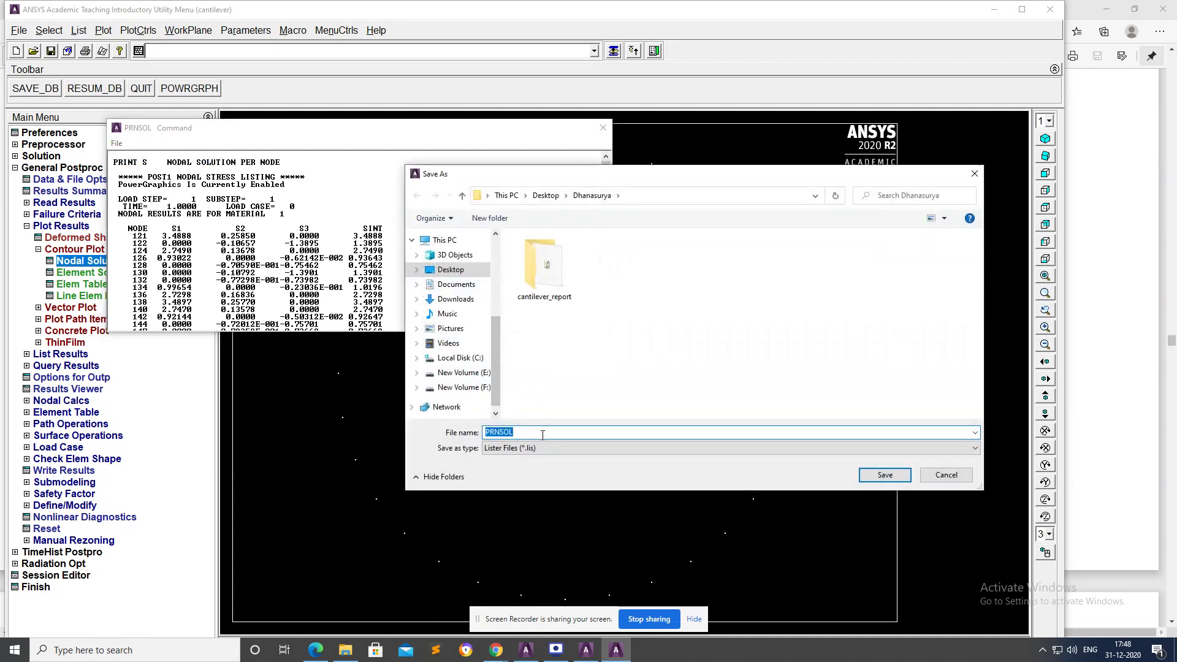
key("BackSpace")
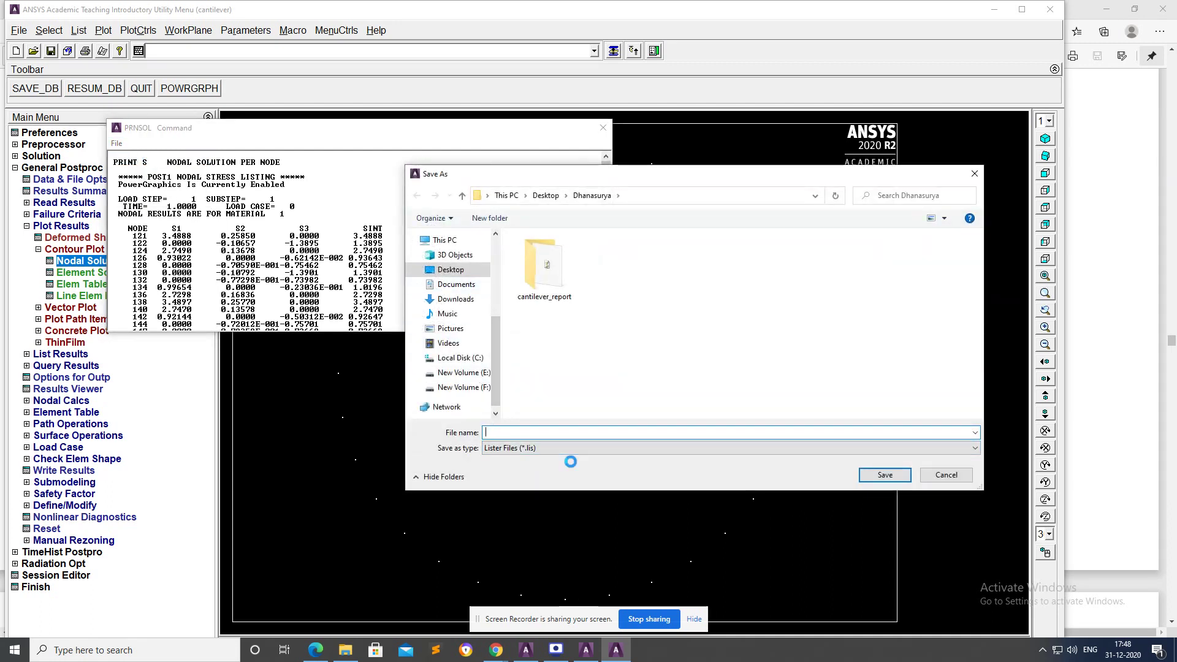
type("5.txt")
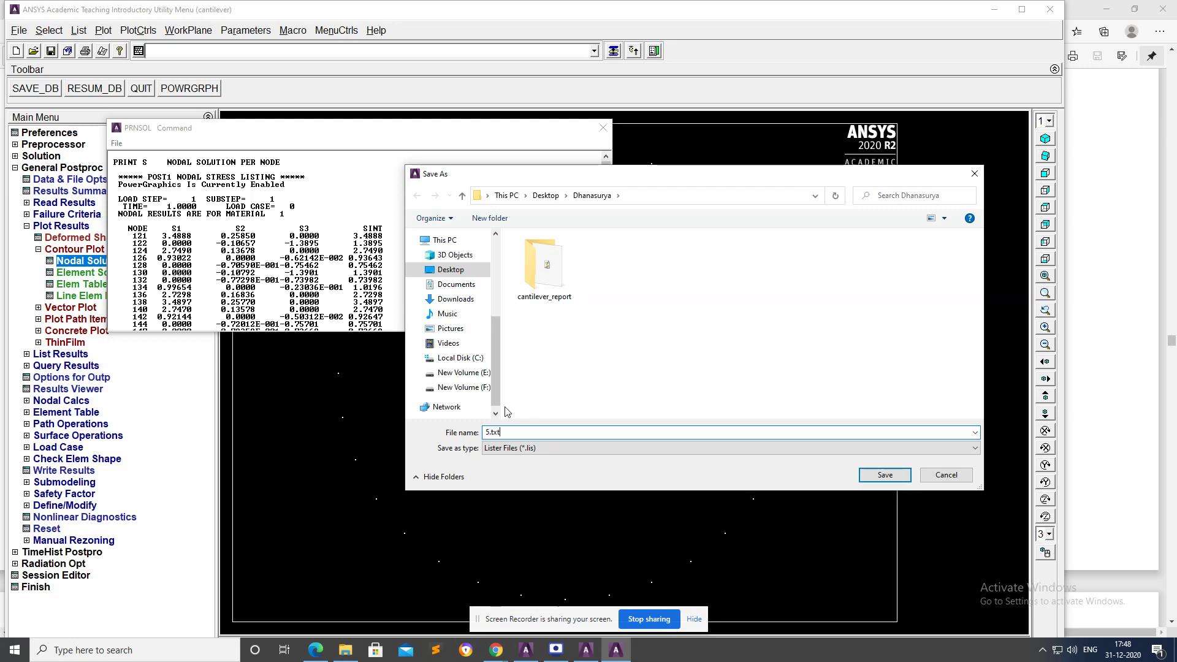
left_click(884, 475)
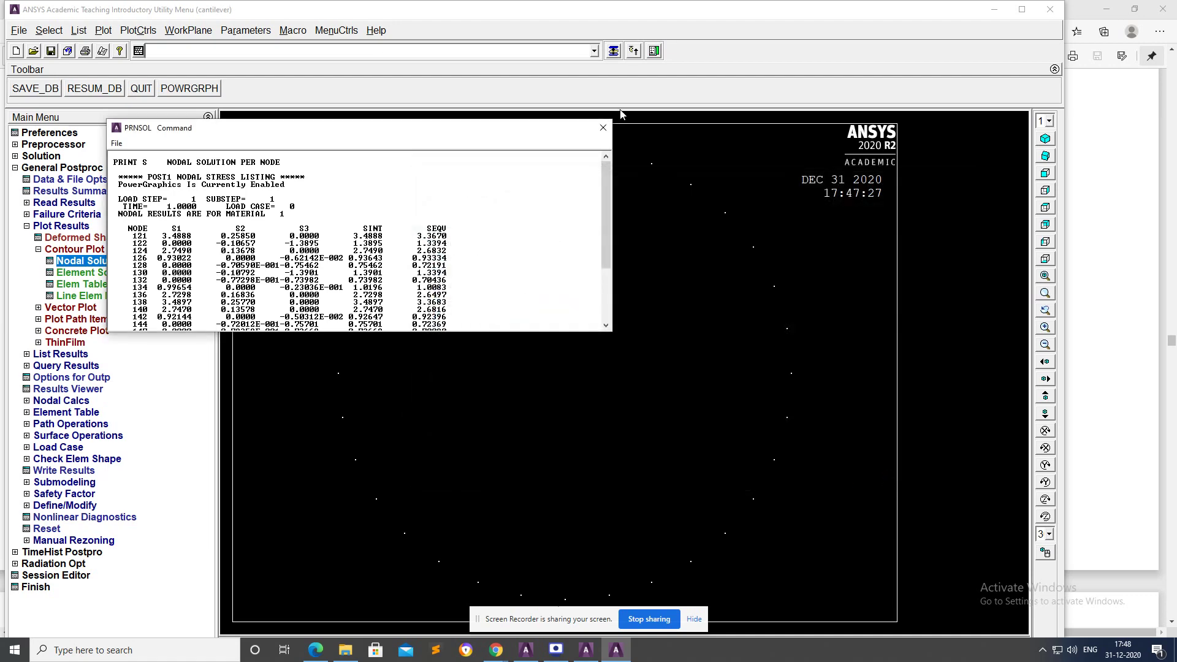
left_click(603, 127)
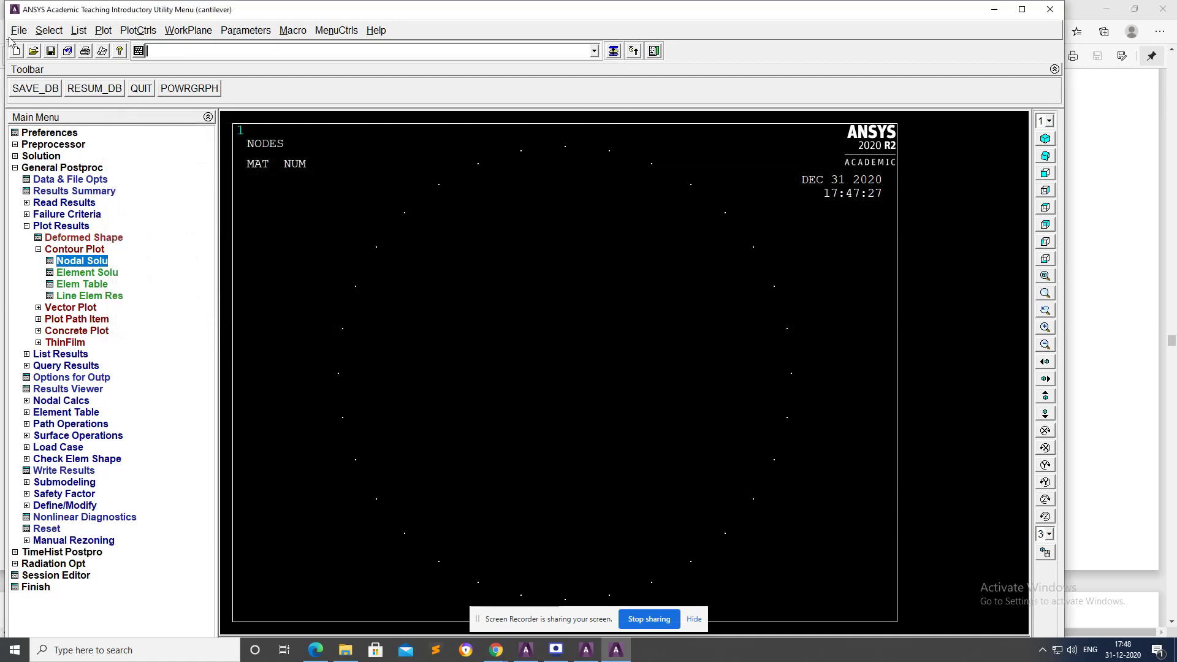
scroll(525, 394, "down", 1)
scroll(533, 394, "down", 1)
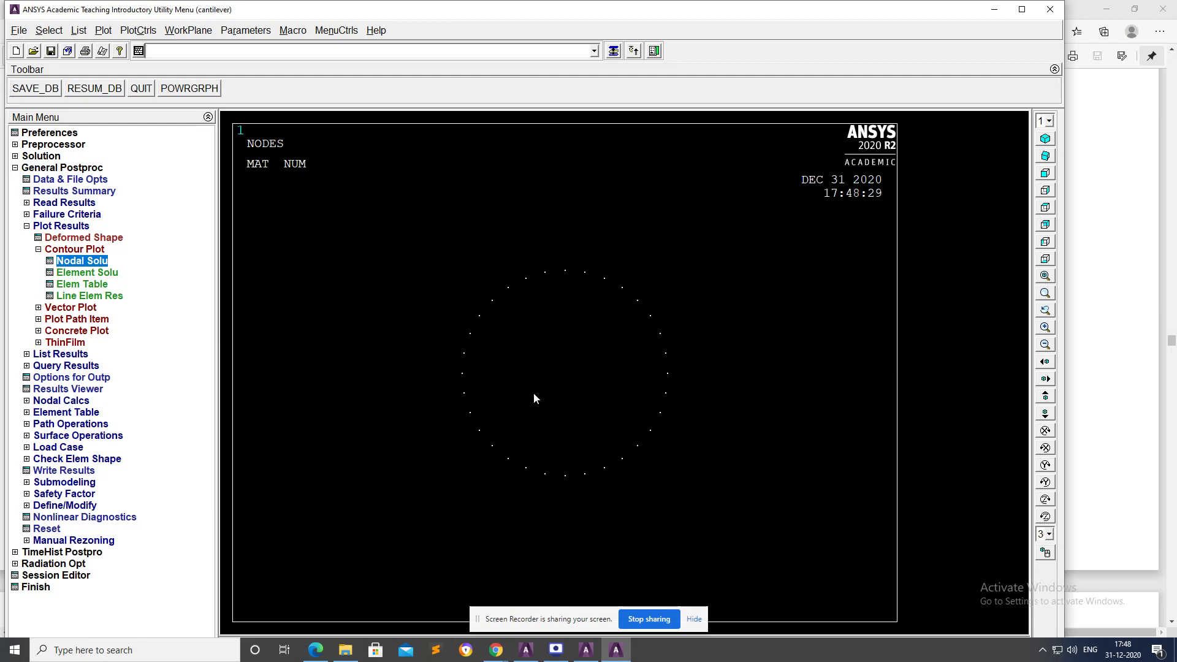